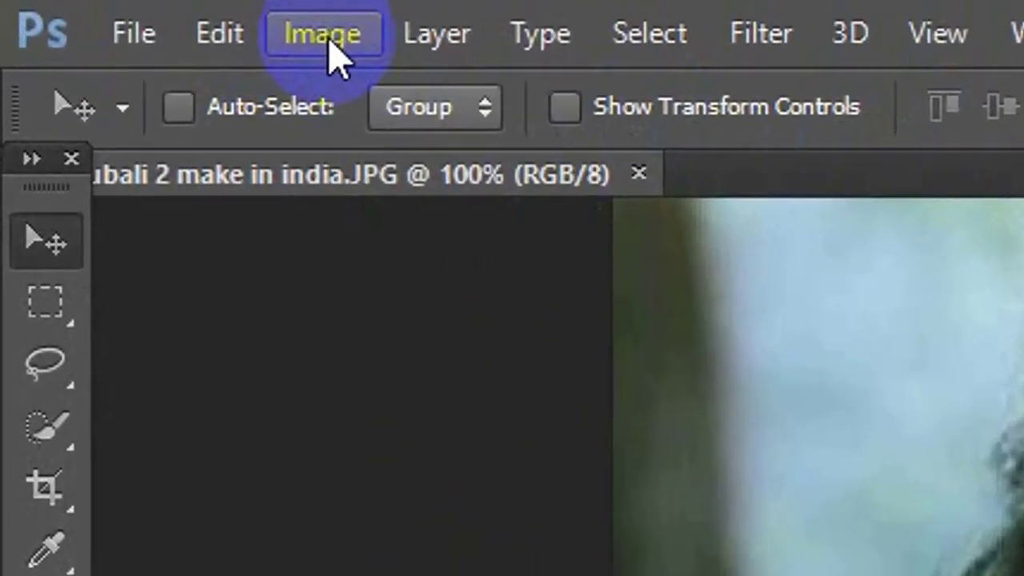
Brighten the whole photo with a Curves adjustment, raising a midtone point to input 122, output 147
{"action": "left_click", "coordinate": [113, 18]}
{"action": "mouse_move", "coordinate": [264, 160]}
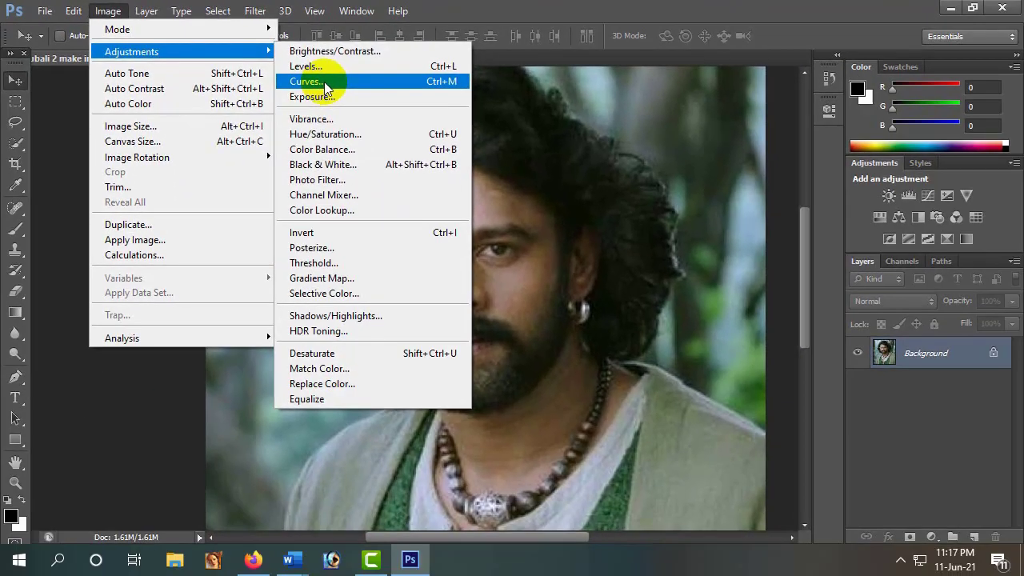
{"action": "left_click", "coordinate": [696, 263]}
{"action": "left_click_drag", "start_coordinate": [533, 57], "coordinate": [836, 135]}
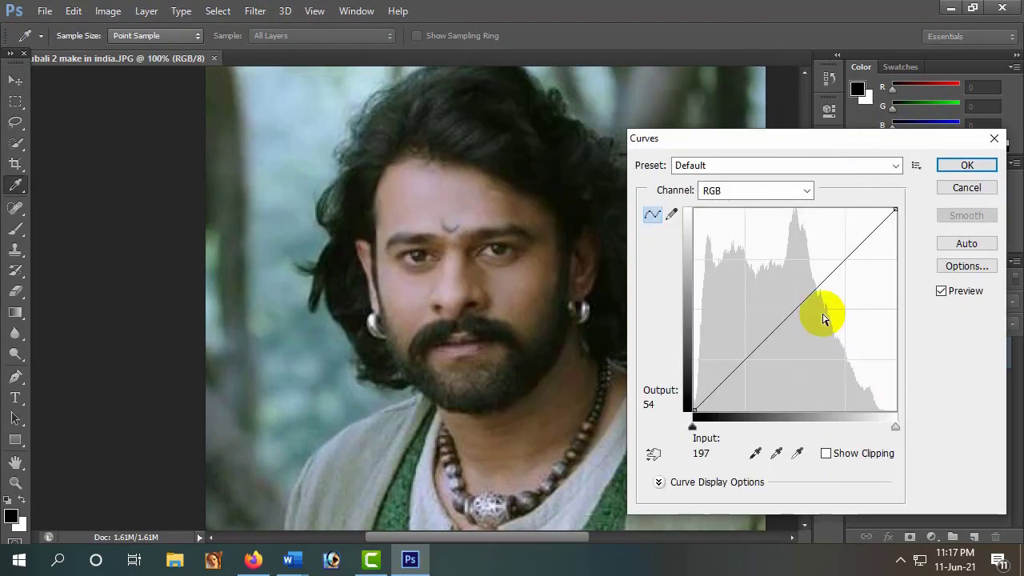
{"action": "left_click_drag", "start_coordinate": [796, 300], "coordinate": [790, 293]}
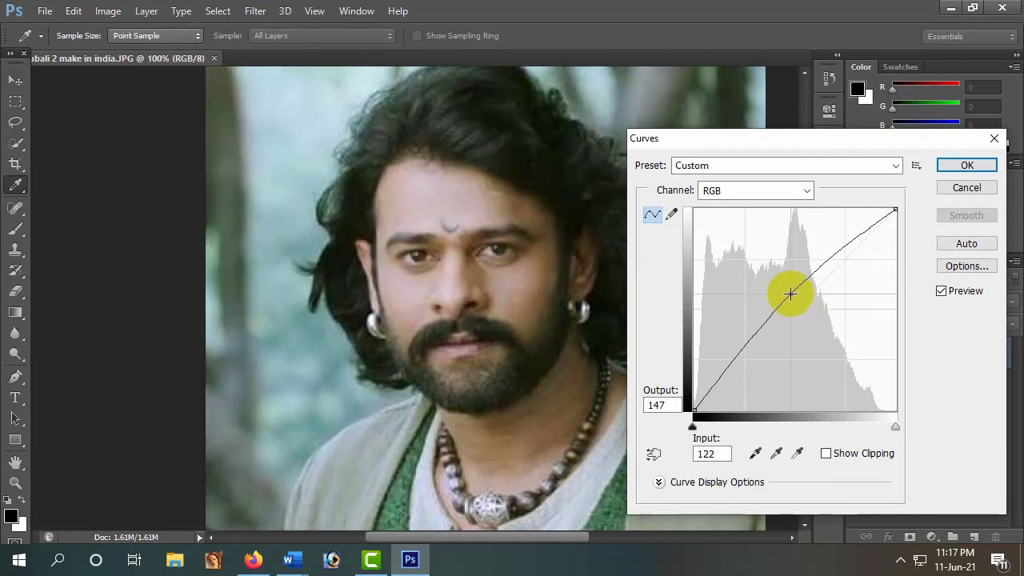
{"action": "left_click", "coordinate": [965, 167]}
{"action": "key", "text": "v"}
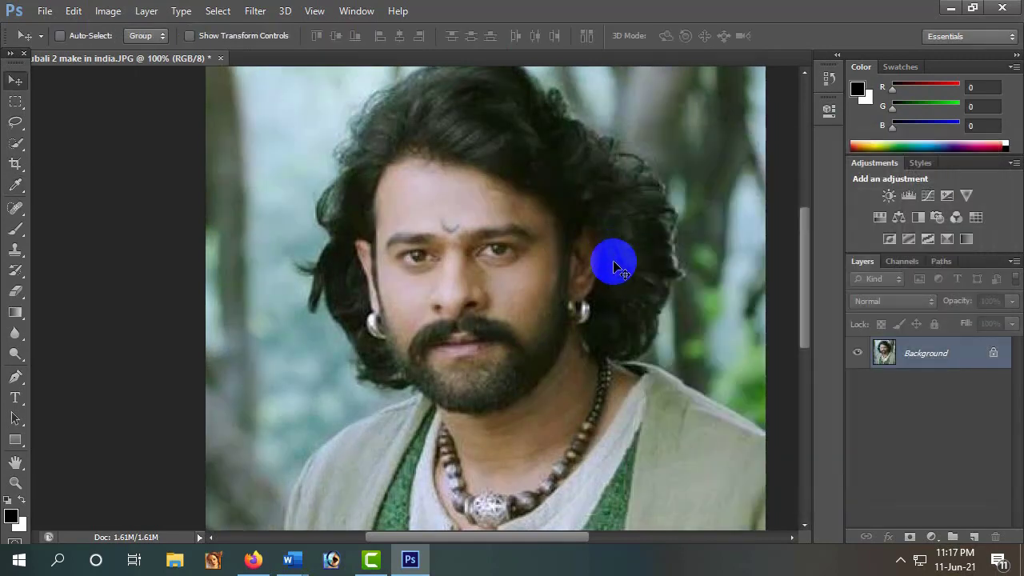
Select the man's face, neck, bare chest and both ears with the Quick Selection tool
{"action": "mouse_move", "coordinate": [610, 258]}
{"action": "left_mouse_down"}
{"action": "mouse_move", "coordinate": [600, 192]}
{"action": "mouse_move", "coordinate": [605, 235]}
{"action": "left_mouse_up"}
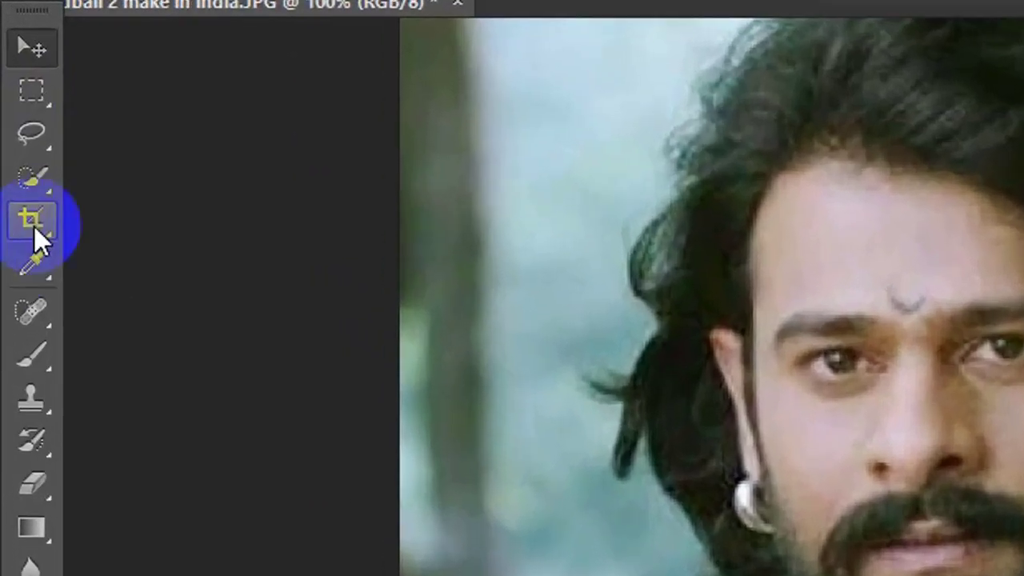
{"action": "left_click", "coordinate": [16, 144]}
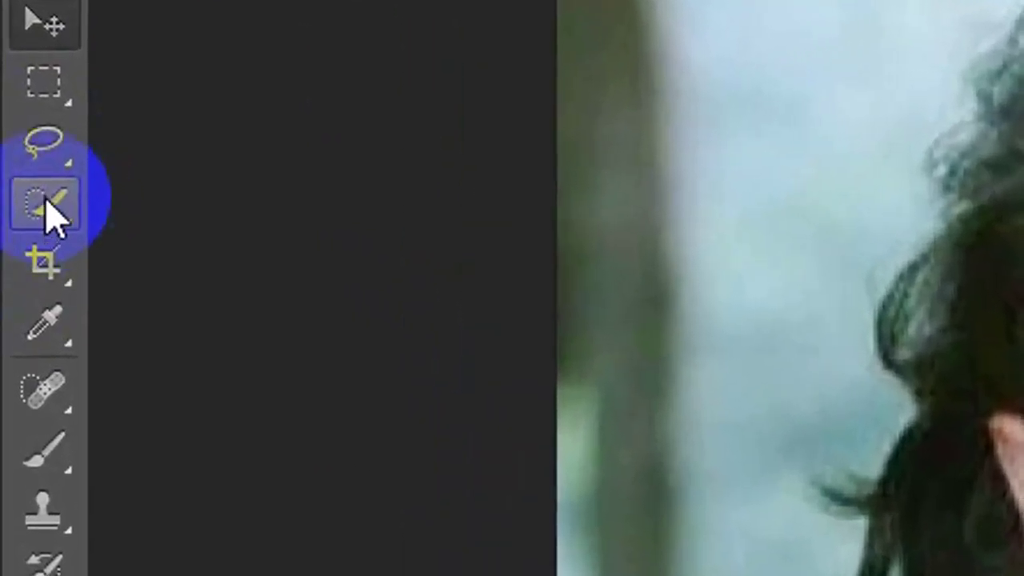
{"action": "mouse_move", "coordinate": [457, 201]}
{"action": "left_mouse_down"}
{"action": "mouse_move", "coordinate": [441, 168]}
{"action": "mouse_move", "coordinate": [516, 238]}
{"action": "mouse_move", "coordinate": [530, 267]}
{"action": "mouse_move", "coordinate": [499, 192]}
{"action": "mouse_move", "coordinate": [525, 221]}
{"action": "mouse_move", "coordinate": [531, 395]}
{"action": "mouse_move", "coordinate": [532, 381]}
{"action": "mouse_move", "coordinate": [612, 360]}
{"action": "mouse_move", "coordinate": [610, 384]}
{"action": "left_mouse_up"}
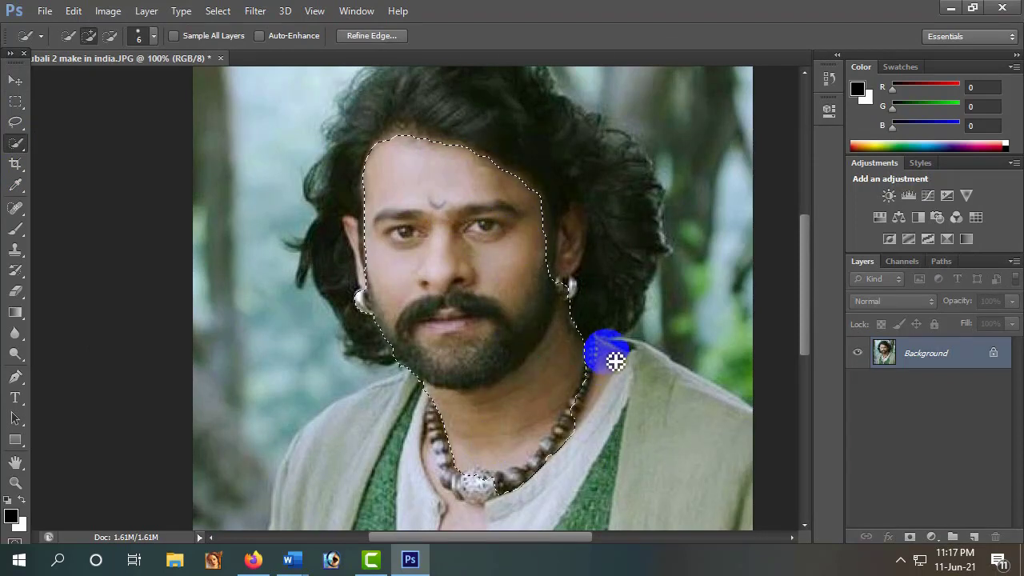
{"action": "scroll", "coordinate": [484, 368], "scroll_direction": "down", "scroll_amount": 3}
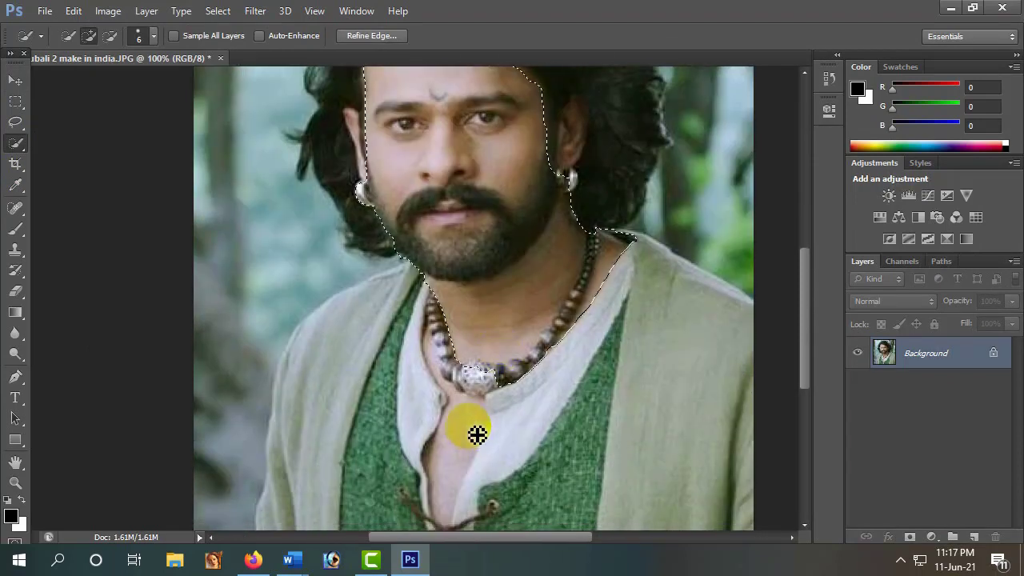
{"action": "left_click_drag", "start_coordinate": [461, 465], "coordinate": [482, 336]}
{"action": "left_click_drag", "start_coordinate": [472, 372], "coordinate": [479, 432]}
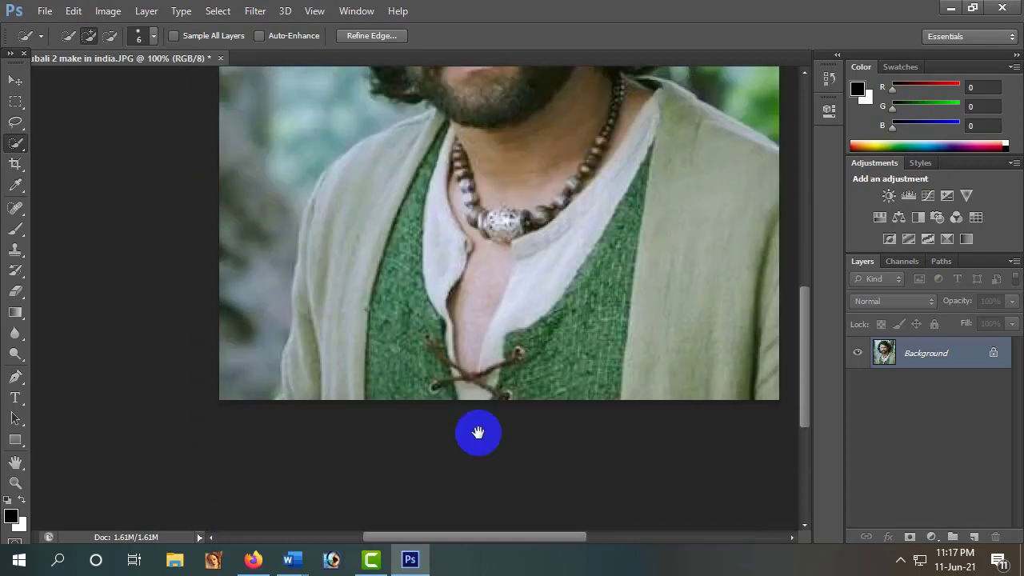
{"action": "mouse_move", "coordinate": [540, 355]}
{"action": "left_mouse_down"}
{"action": "mouse_move", "coordinate": [624, 278]}
{"action": "mouse_move", "coordinate": [565, 380]}
{"action": "mouse_move", "coordinate": [501, 453]}
{"action": "mouse_move", "coordinate": [493, 446]}
{"action": "mouse_move", "coordinate": [601, 273]}
{"action": "mouse_move", "coordinate": [642, 230]}
{"action": "mouse_move", "coordinate": [628, 267]}
{"action": "mouse_move", "coordinate": [446, 389]}
{"action": "mouse_move", "coordinate": [427, 252]}
{"action": "mouse_move", "coordinate": [439, 251]}
{"action": "mouse_move", "coordinate": [439, 376]}
{"action": "mouse_move", "coordinate": [460, 234]}
{"action": "mouse_move", "coordinate": [448, 255]}
{"action": "mouse_move", "coordinate": [446, 233]}
{"action": "mouse_move", "coordinate": [433, 249]}
{"action": "mouse_move", "coordinate": [532, 209]}
{"action": "mouse_move", "coordinate": [544, 377]}
{"action": "left_mouse_up"}
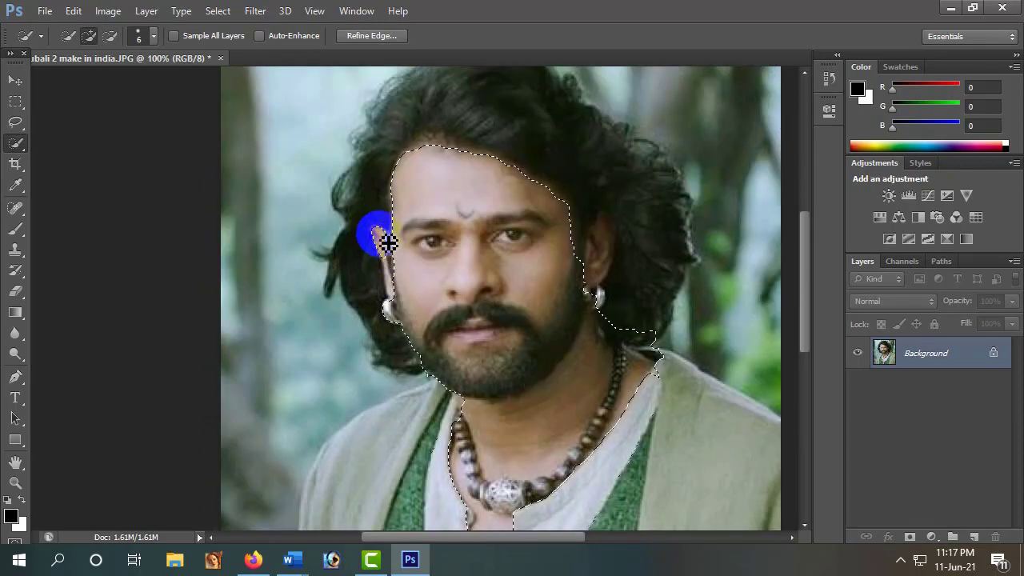
{"action": "mouse_move", "coordinate": [387, 242]}
{"action": "left_mouse_down"}
{"action": "mouse_move", "coordinate": [387, 257]}
{"action": "mouse_move", "coordinate": [386, 246]}
{"action": "mouse_move", "coordinate": [486, 277]}
{"action": "mouse_move", "coordinate": [590, 219]}
{"action": "mouse_move", "coordinate": [595, 235]}
{"action": "mouse_move", "coordinate": [598, 218]}
{"action": "mouse_move", "coordinate": [576, 235]}
{"action": "left_mouse_up"}
Subtract the sideburn, beard and moustache areas beside and below the face from the skin selection
{"action": "scroll", "coordinate": [576, 236], "scroll_direction": "down", "scroll_amount": 1}
{"action": "key", "text": "alt"}
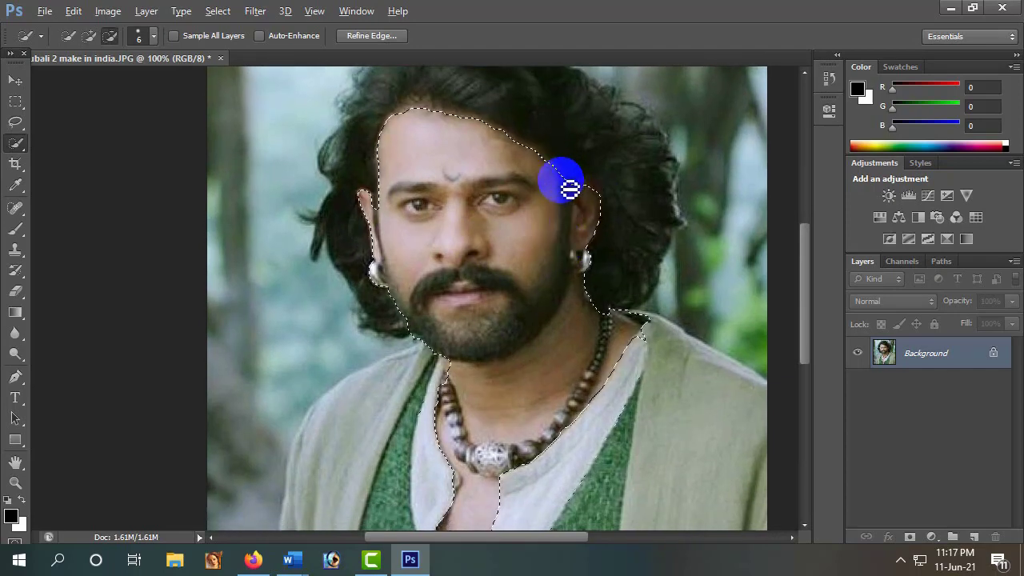
{"action": "left_click_drag", "start_coordinate": [580, 190], "coordinate": [556, 253]}
{"action": "right_click", "coordinate": [563, 204]}
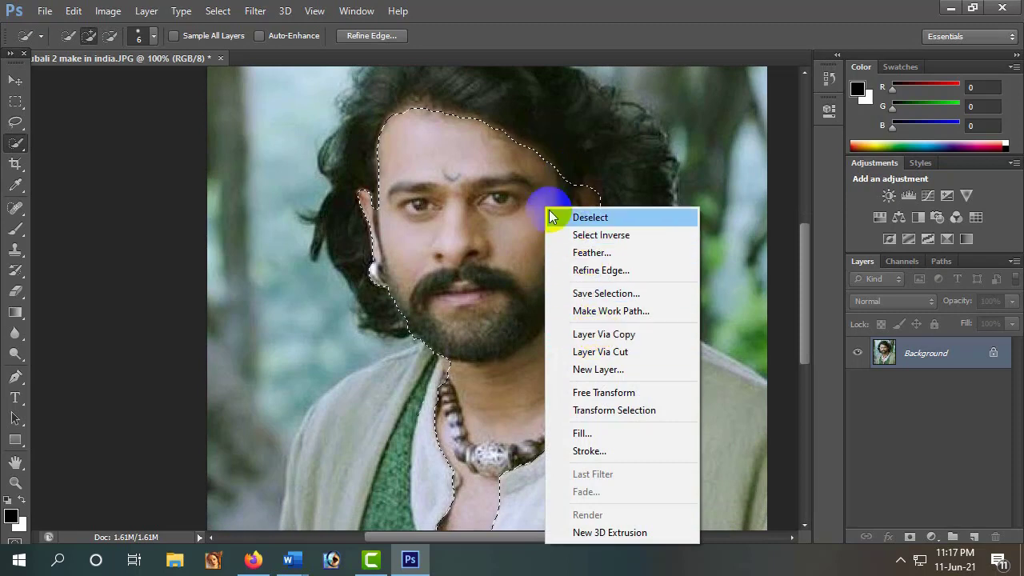
{"action": "left_click", "coordinate": [555, 209]}
{"action": "mouse_move", "coordinate": [556, 205]}
{"action": "left_mouse_down"}
{"action": "mouse_move", "coordinate": [572, 188]}
{"action": "mouse_move", "coordinate": [583, 282]}
{"action": "mouse_move", "coordinate": [576, 224]}
{"action": "mouse_move", "coordinate": [584, 270]}
{"action": "mouse_move", "coordinate": [569, 300]}
{"action": "left_mouse_up"}
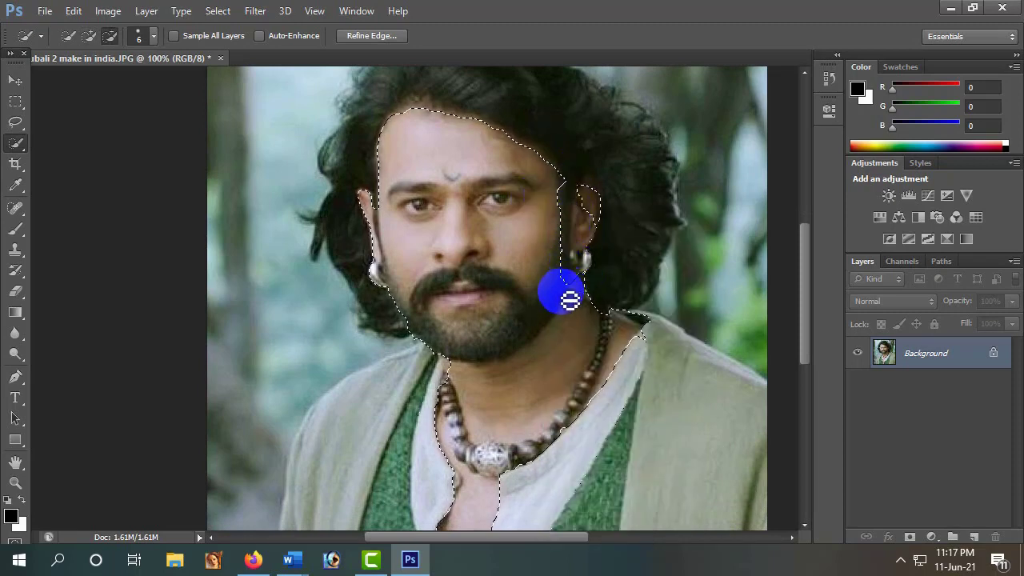
{"action": "left_click_drag", "start_coordinate": [510, 346], "coordinate": [496, 361]}
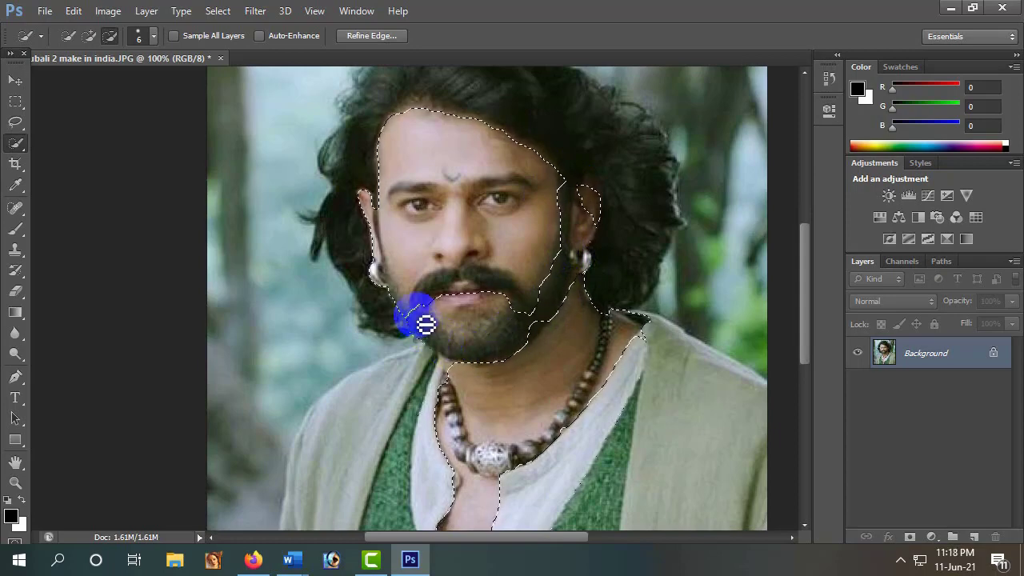
{"action": "mouse_move", "coordinate": [436, 292]}
{"action": "left_mouse_down"}
{"action": "mouse_move", "coordinate": [493, 284]}
{"action": "mouse_move", "coordinate": [520, 320]}
{"action": "left_mouse_up"}
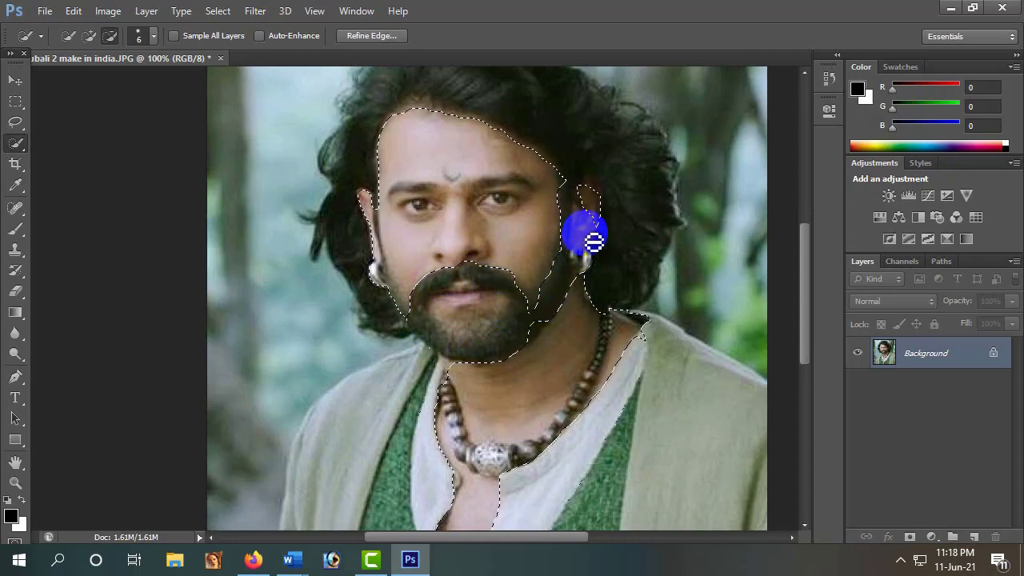
Add the missing part of the ear and the mouth and chin area to the selection with the Lasso tool
{"action": "key", "text": "l"}
{"action": "left_click", "coordinate": [81, 35]}
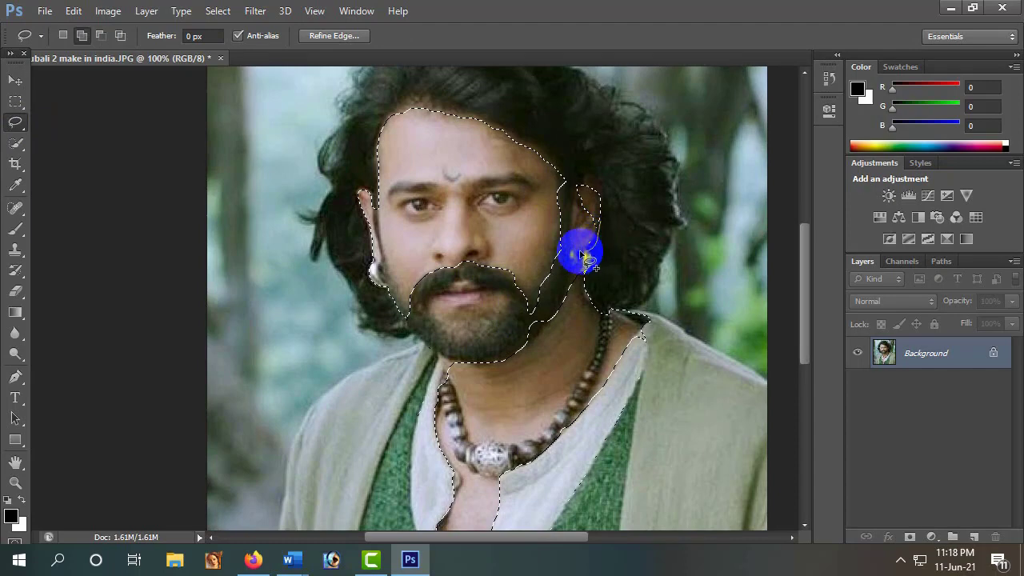
{"action": "mouse_move", "coordinate": [590, 282]}
{"action": "left_mouse_down"}
{"action": "mouse_move", "coordinate": [487, 342]}
{"action": "mouse_move", "coordinate": [522, 316]}
{"action": "mouse_move", "coordinate": [515, 296]}
{"action": "mouse_move", "coordinate": [504, 328]}
{"action": "mouse_move", "coordinate": [484, 338]}
{"action": "mouse_move", "coordinate": [429, 318]}
{"action": "left_mouse_up"}
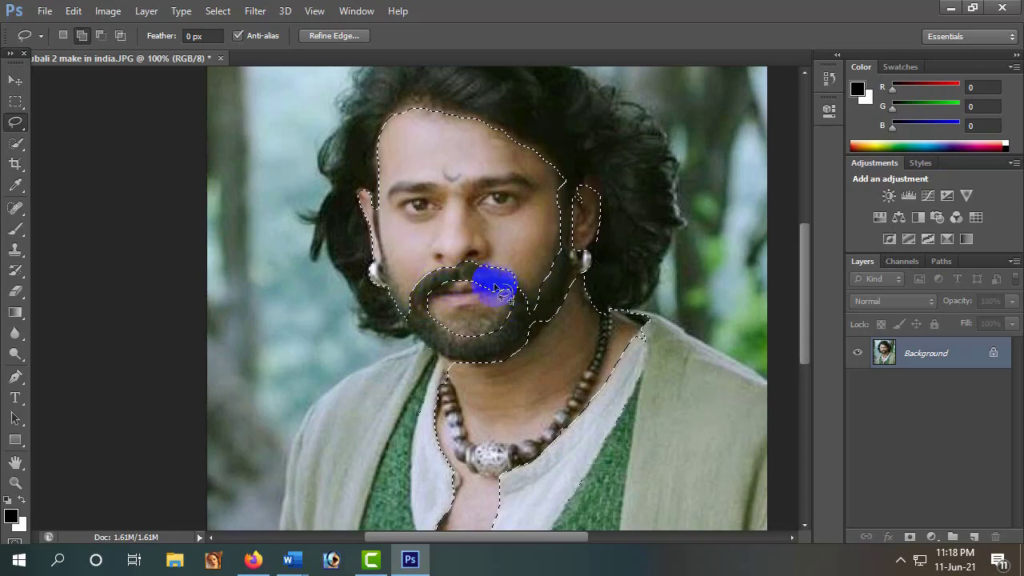
Feather the skin selection with a radius of 3 pixels
{"action": "right_click", "coordinate": [487, 293]}
{"action": "key", "text": "Escape"}
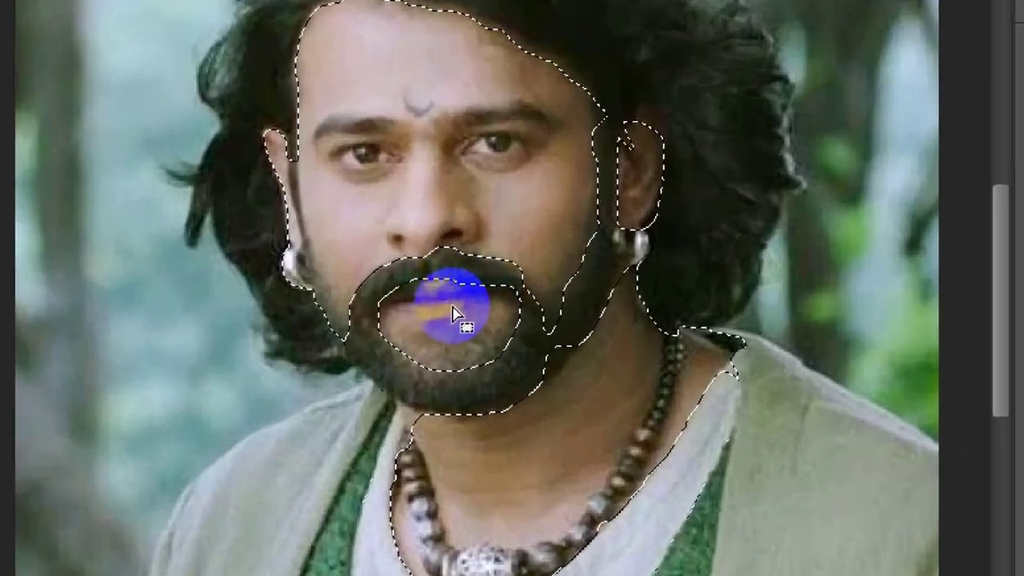
{"action": "right_click", "coordinate": [488, 293]}
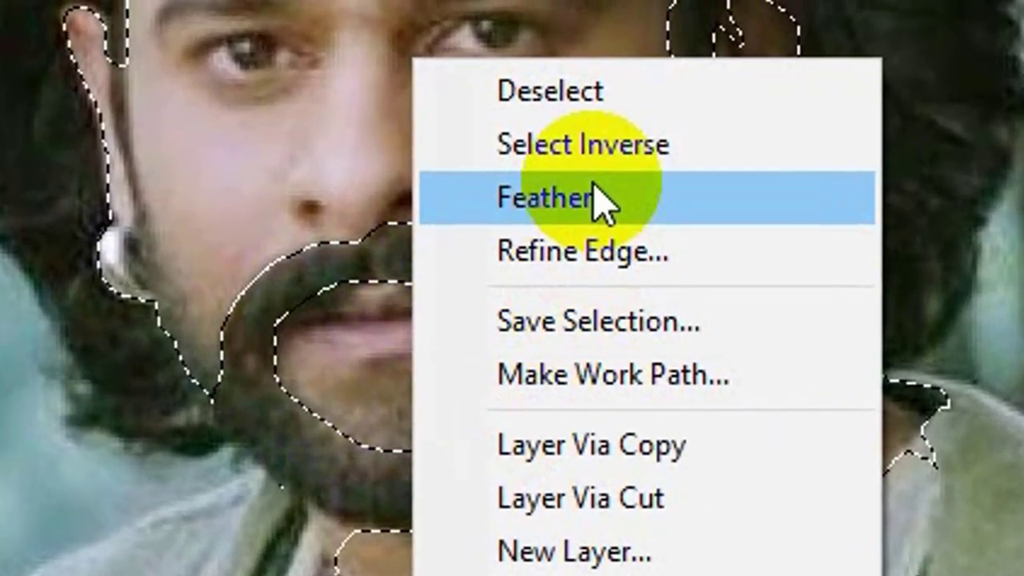
{"action": "left_click", "coordinate": [532, 262]}
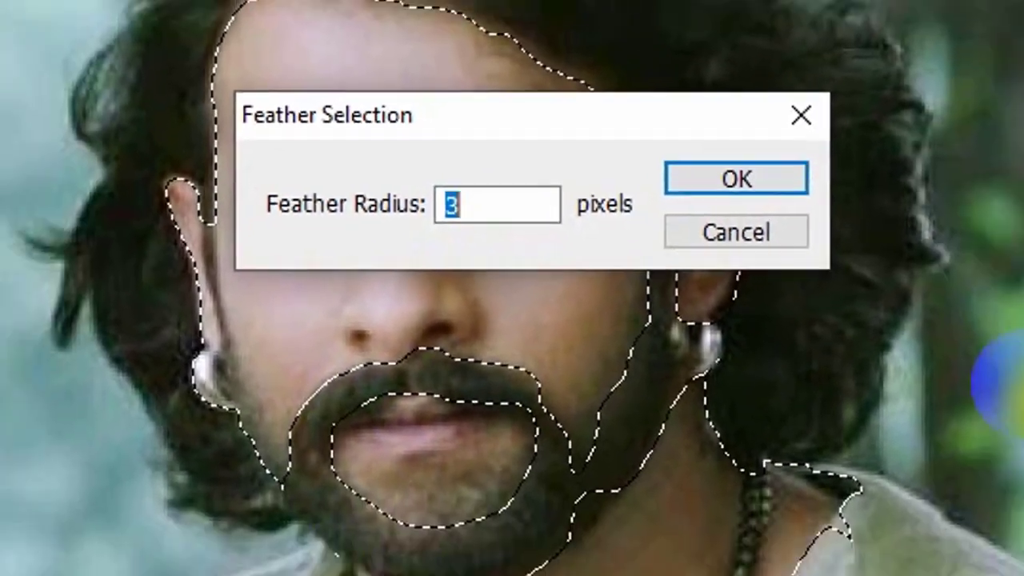
{"action": "key", "text": "Return"}
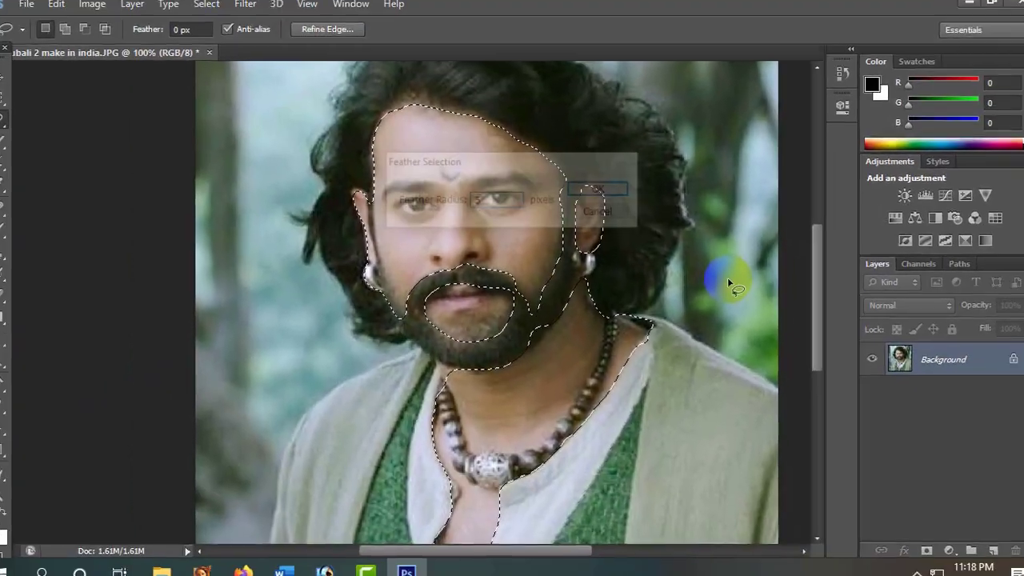
Apply a Channel Mixer adjustment to the selected skin, setting Red to +114% in the Red output channel
{"action": "left_click", "coordinate": [107, 10]}
{"action": "mouse_move", "coordinate": [160, 51]}
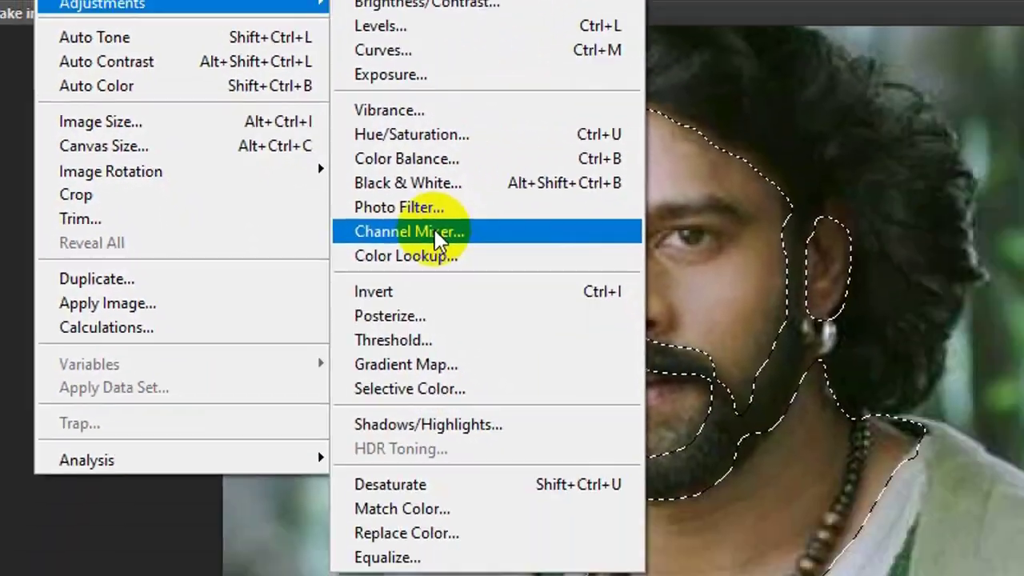
{"action": "left_click", "coordinate": [702, 413]}
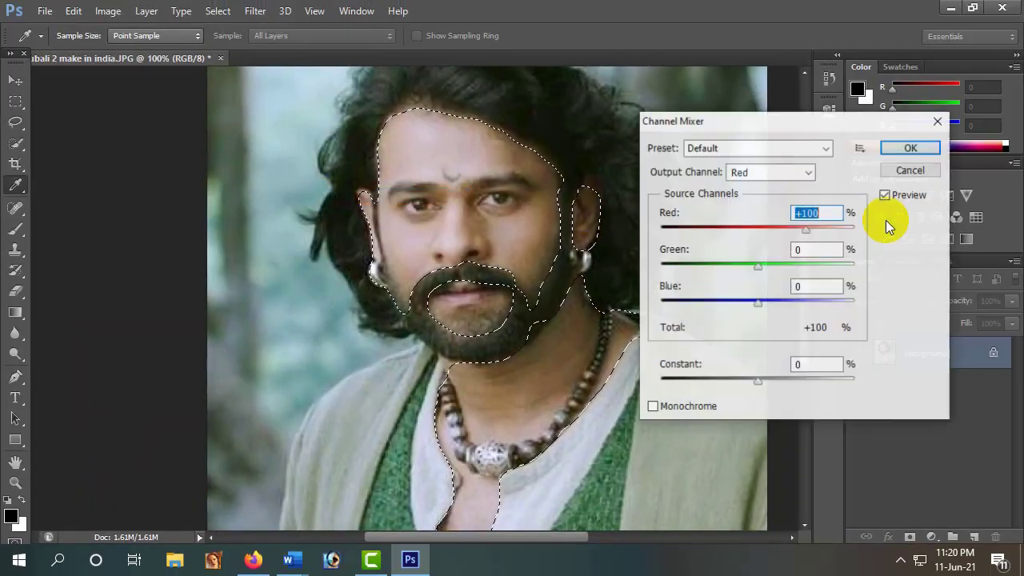
{"action": "left_click_drag", "start_coordinate": [811, 122], "coordinate": [830, 110]}
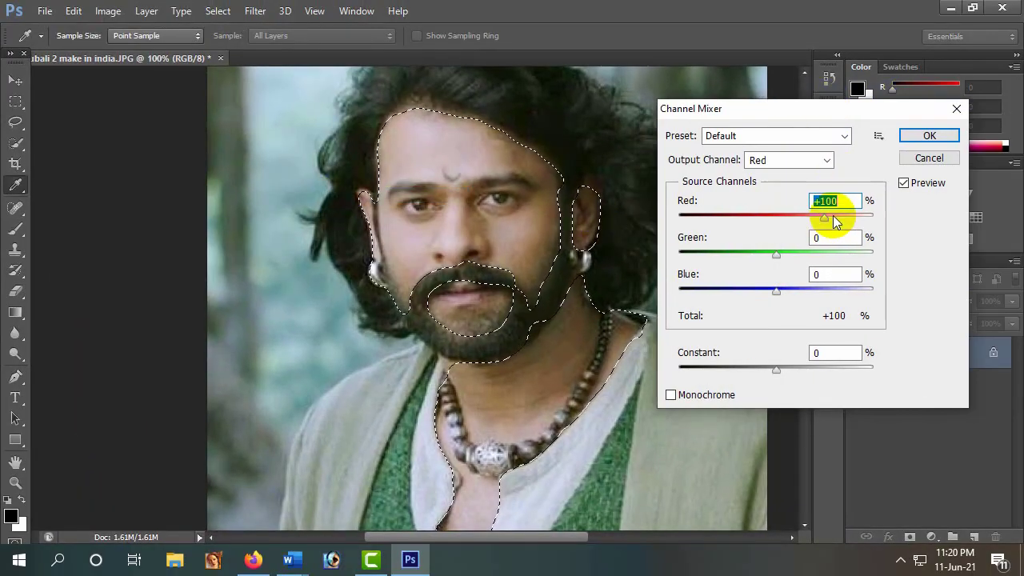
{"action": "left_click", "coordinate": [833, 216]}
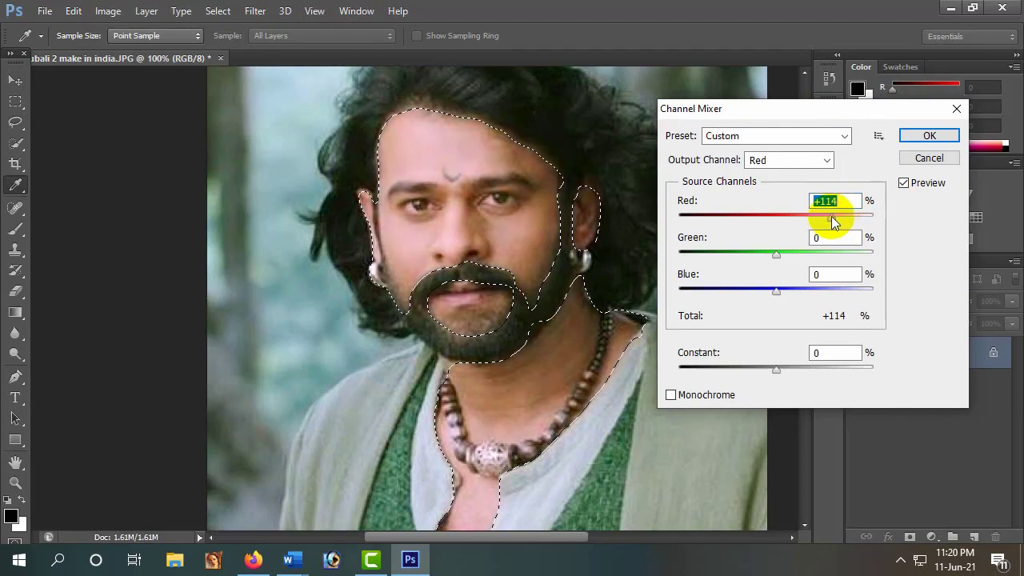
{"action": "left_click", "coordinate": [929, 137]}
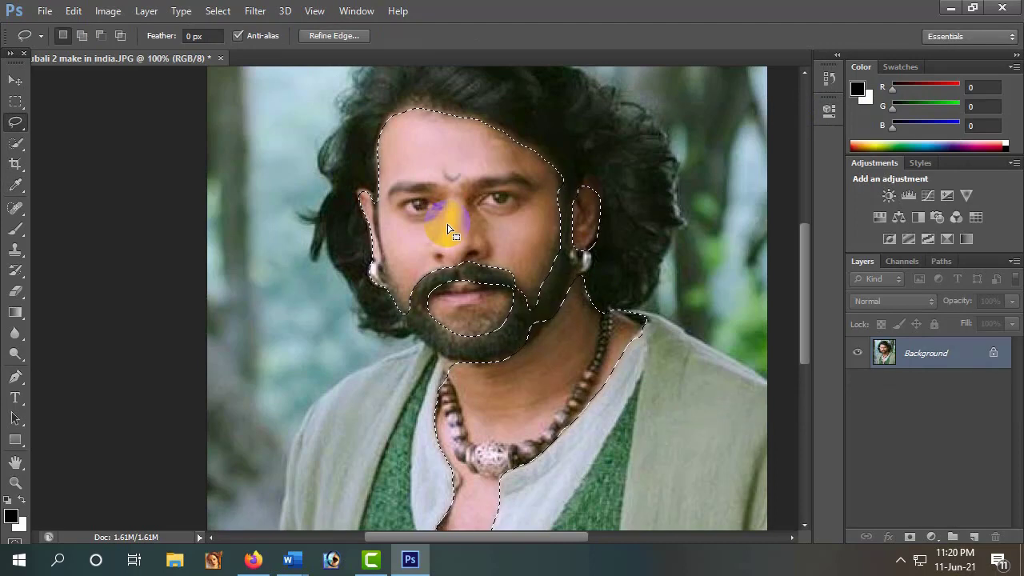
Apply Curves to the selected skin, lifting the highlights around input 185 and moving the black point to about input 13
{"action": "left_click", "coordinate": [16, 81]}
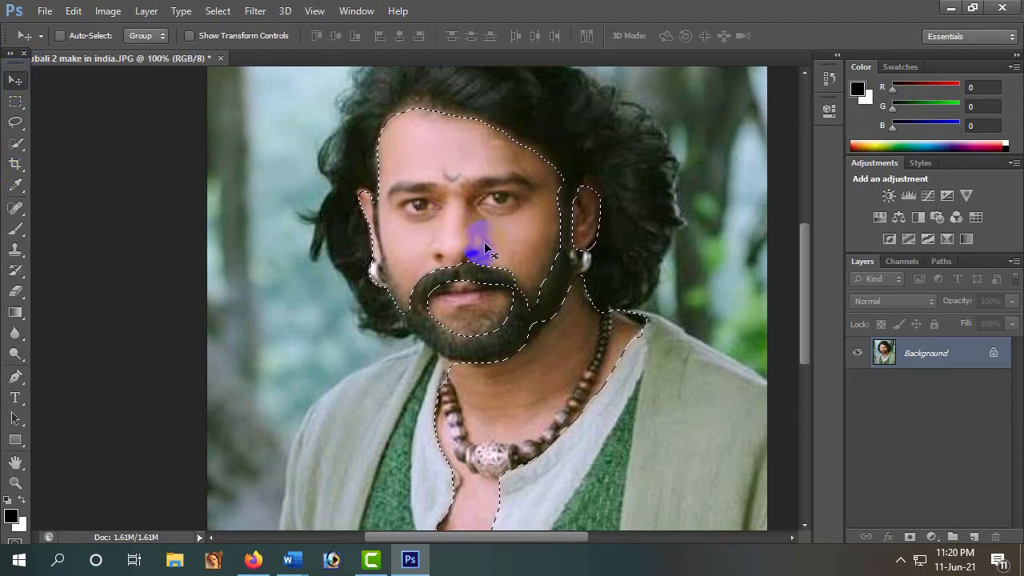
{"action": "key", "text": "ctrl+m"}
{"action": "left_click", "coordinate": [844, 253]}
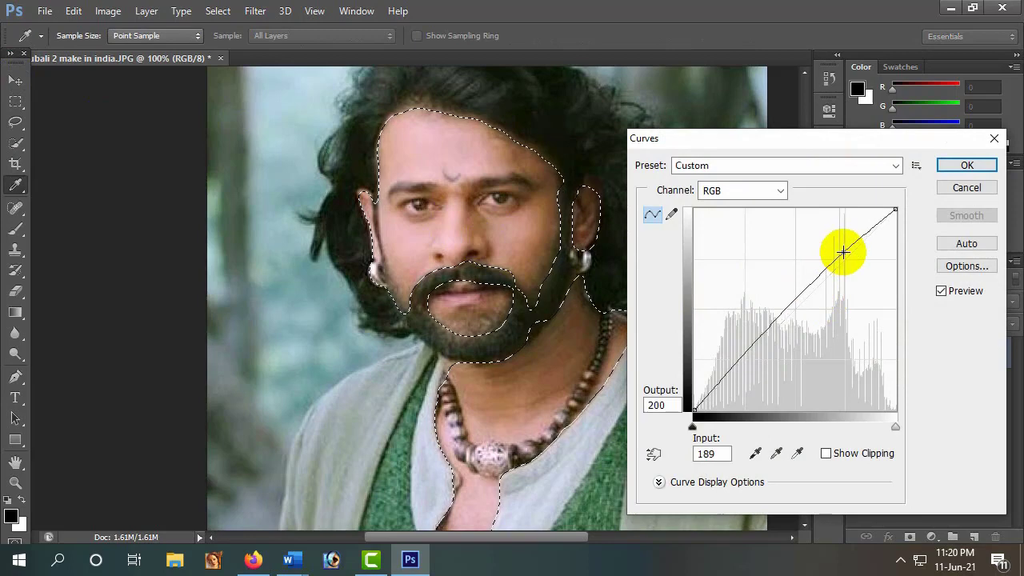
{"action": "left_click_drag", "start_coordinate": [843, 253], "coordinate": [840, 247]}
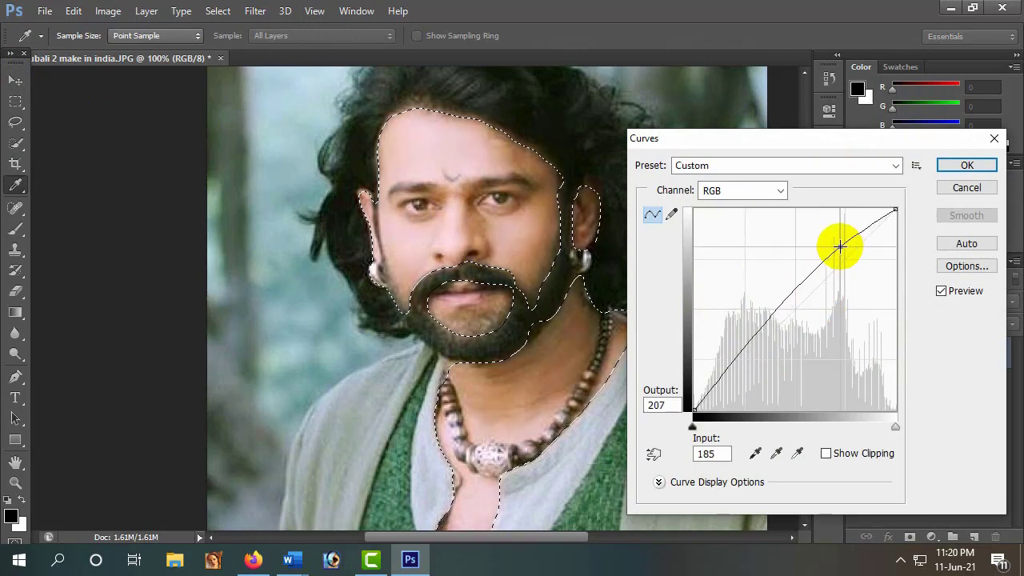
{"action": "left_click_drag", "start_coordinate": [694, 410], "coordinate": [703, 420]}
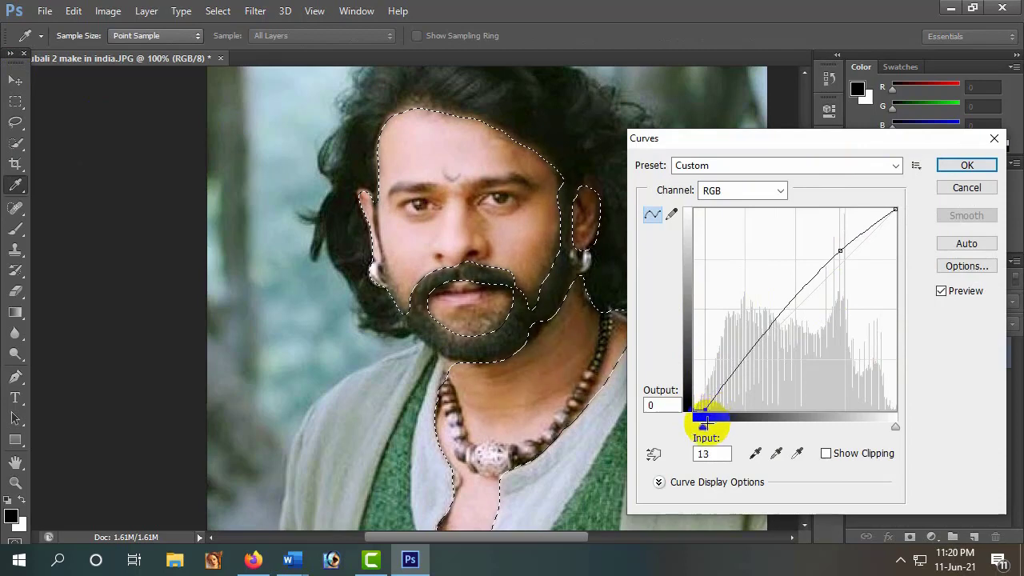
{"action": "left_click", "coordinate": [967, 165]}
Zoom in on the face to 200% and set up the Brush tool with 25% opacity and 25% flow
{"action": "key", "text": "ctrl+plus"}
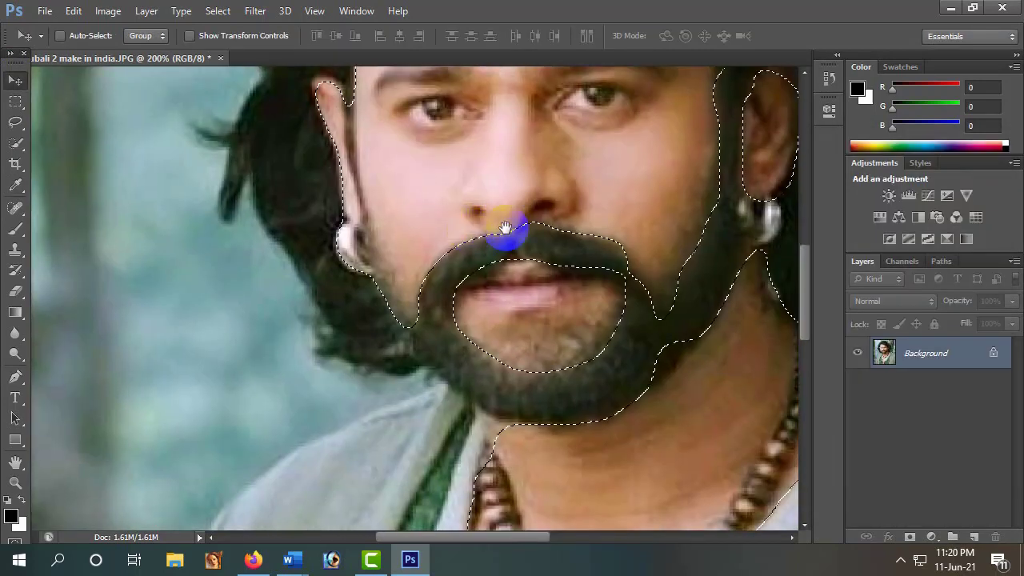
{"action": "scroll", "coordinate": [507, 229], "scroll_direction": "up", "scroll_amount": 5}
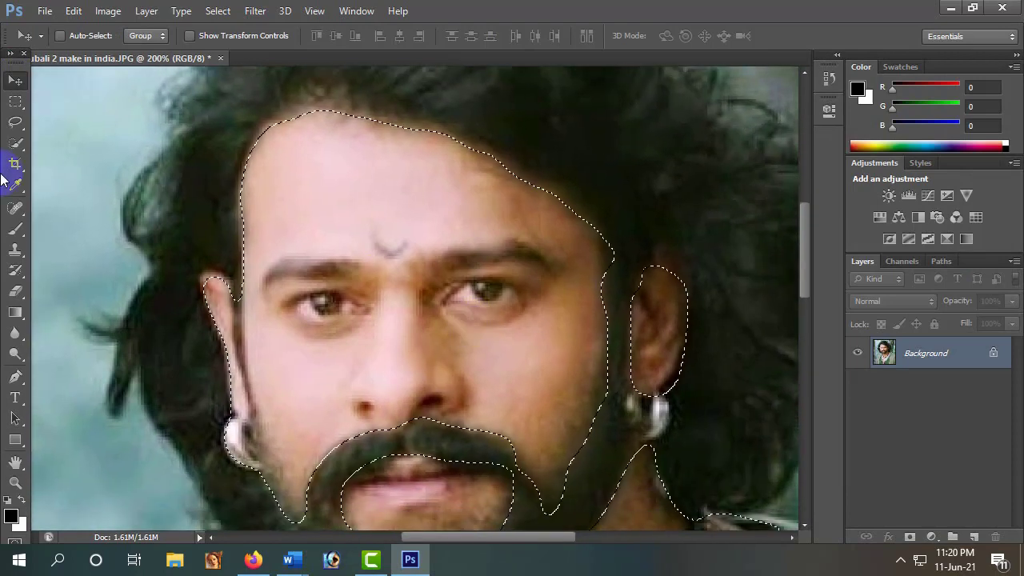
{"action": "left_click", "coordinate": [15, 229]}
{"action": "left_click", "coordinate": [312, 35]}
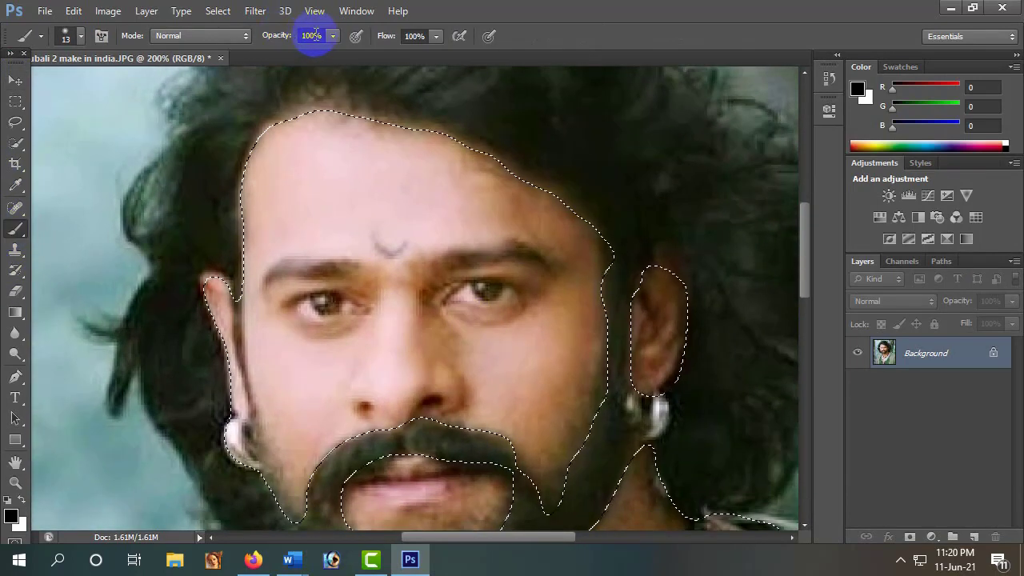
{"action": "type", "text": "25"}
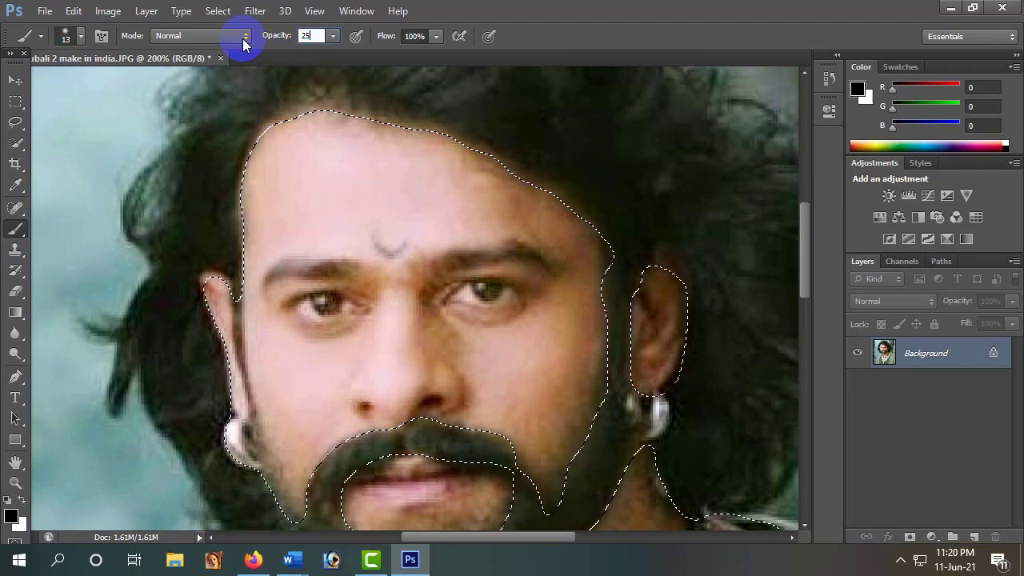
{"action": "key", "text": "Tab"}
{"action": "type", "text": "25"}
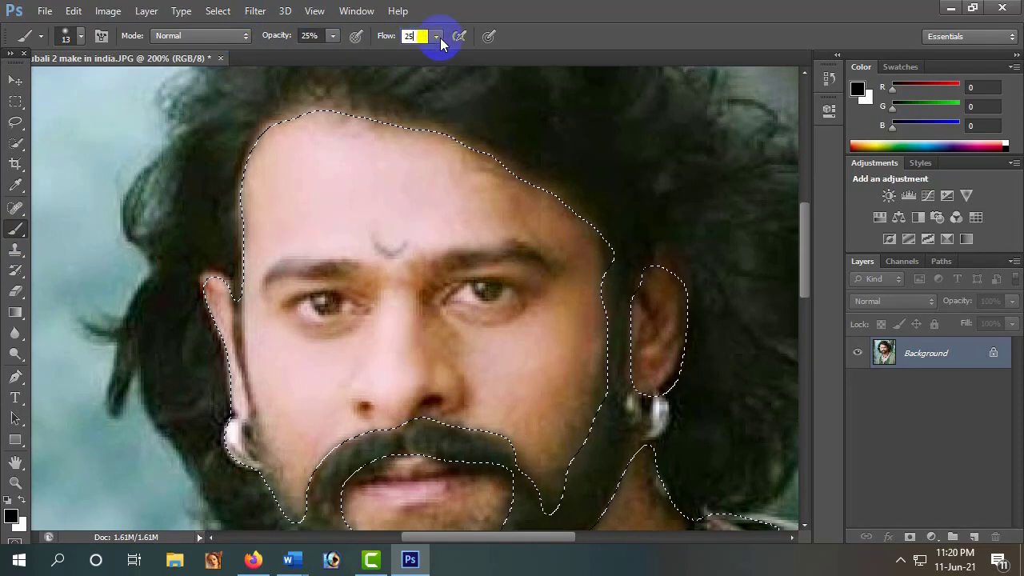
Sample the skin tone from the forehead and paint it softly over the face with a brush of 35 to 45 px
{"action": "left_click_drag", "start_coordinate": [459, 216], "coordinate": [459, 198]}
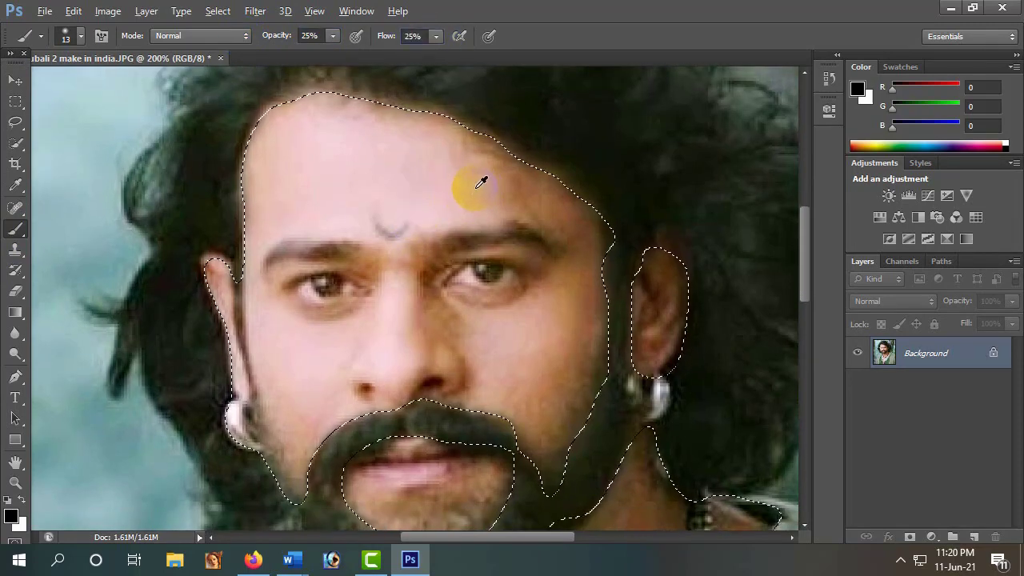
{"action": "left_click", "coordinate": [483, 183], "text": "alt"}
{"action": "key", "text": "bracketright"}
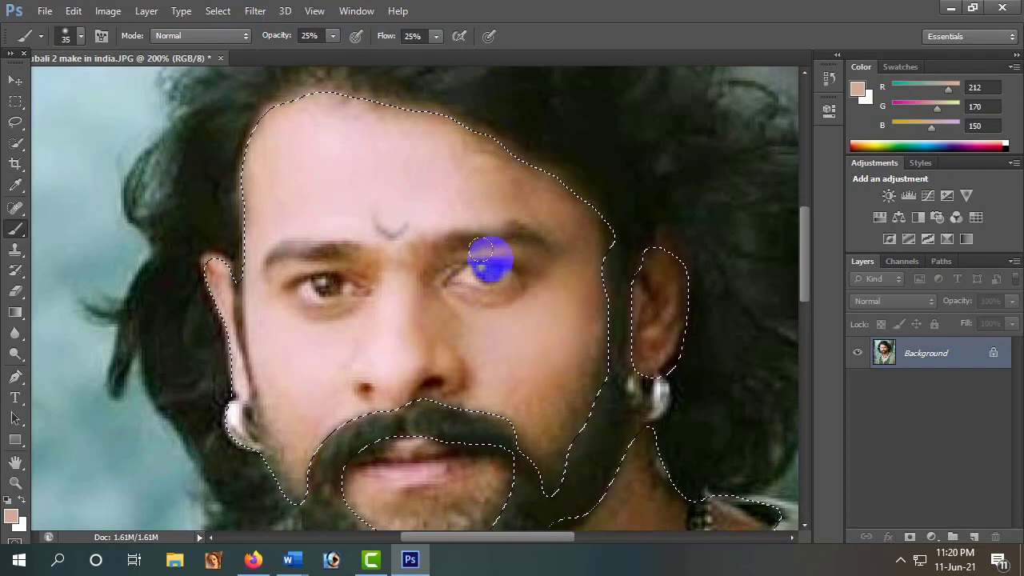
{"action": "key", "text": "bracketleft"}
{"action": "left_click_drag", "start_coordinate": [560, 346], "coordinate": [578, 269]}
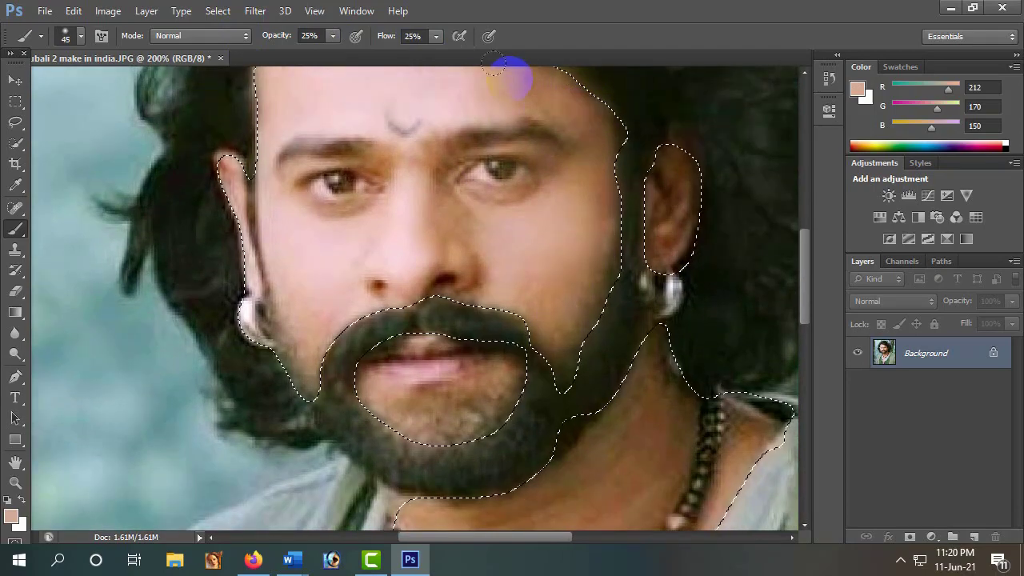
{"action": "key", "text": "bracketright"}
{"action": "scroll", "coordinate": [584, 216], "scroll_direction": "down", "scroll_amount": 4}
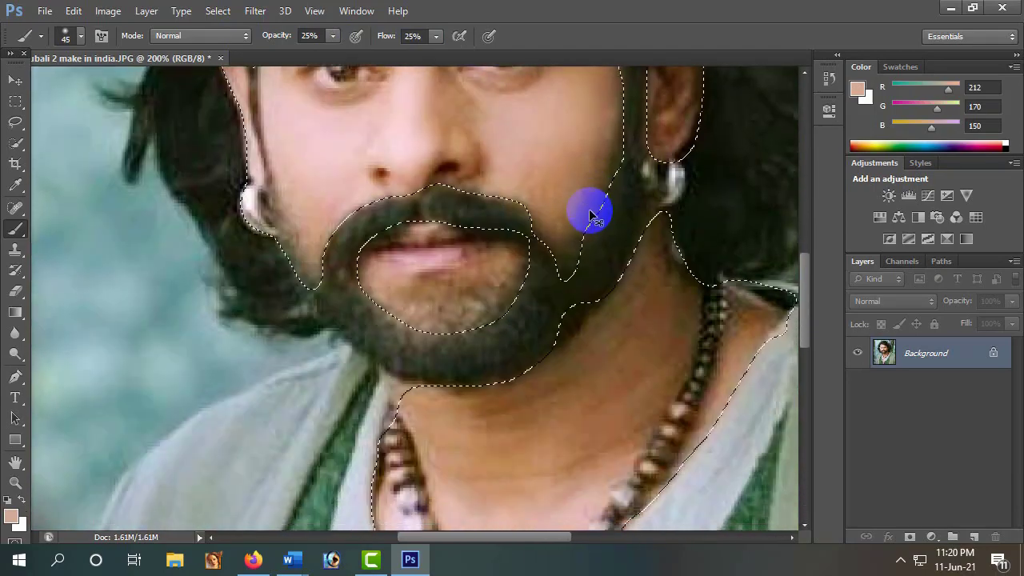
Paint the sampled skin tone over the neck and chest, using a soft brush of 60 to 80 px
{"action": "key", "text": "bracketright"}
{"action": "key", "text": "bracketright"}
{"action": "key", "text": "bracketright"}
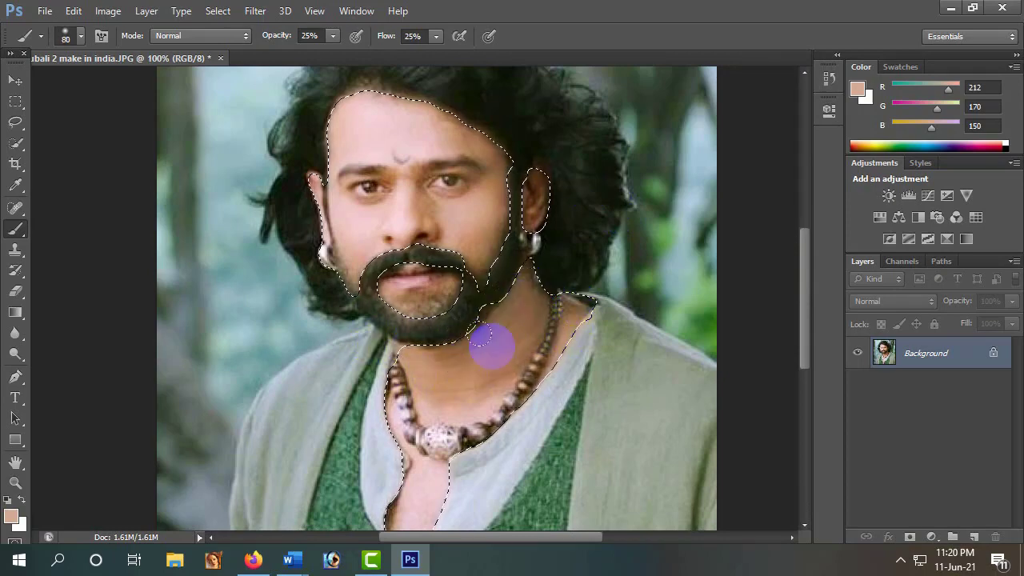
{"action": "key", "text": "bracketleft"}
{"action": "key", "text": "bracketleft"}
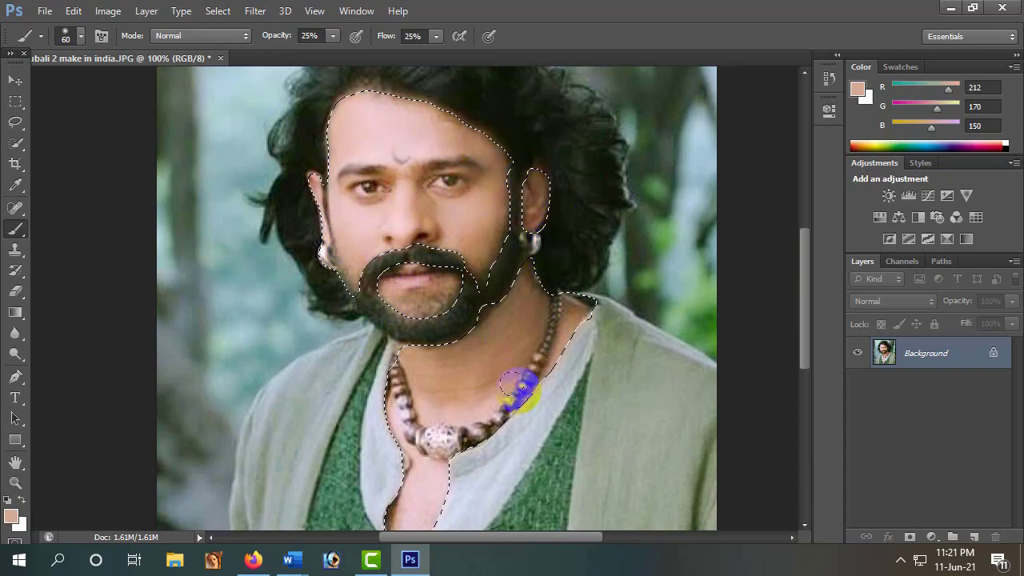
{"action": "scroll", "coordinate": [537, 368], "scroll_direction": "down", "scroll_amount": 2}
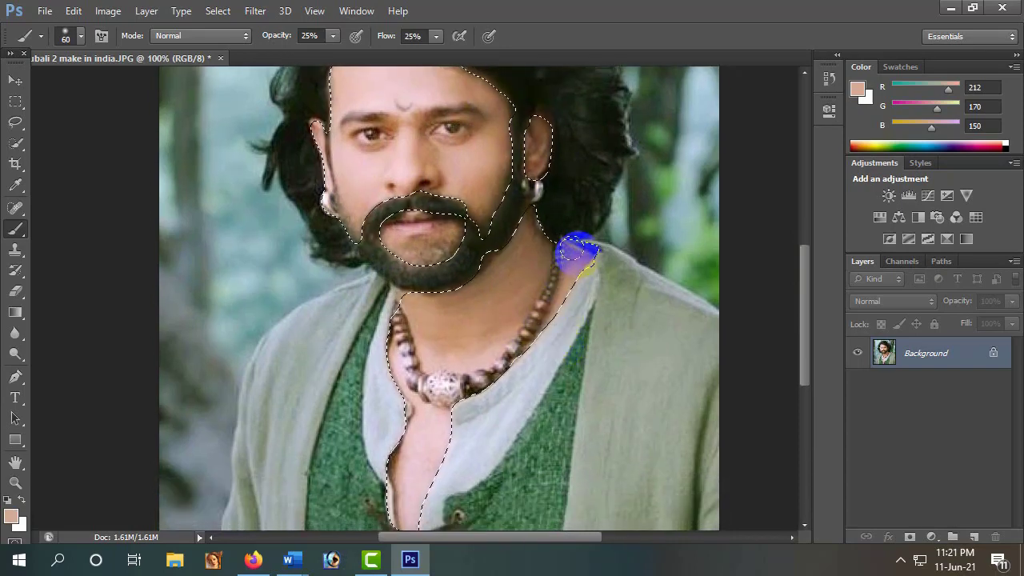
{"action": "left_click_drag", "start_coordinate": [499, 392], "coordinate": [458, 298]}
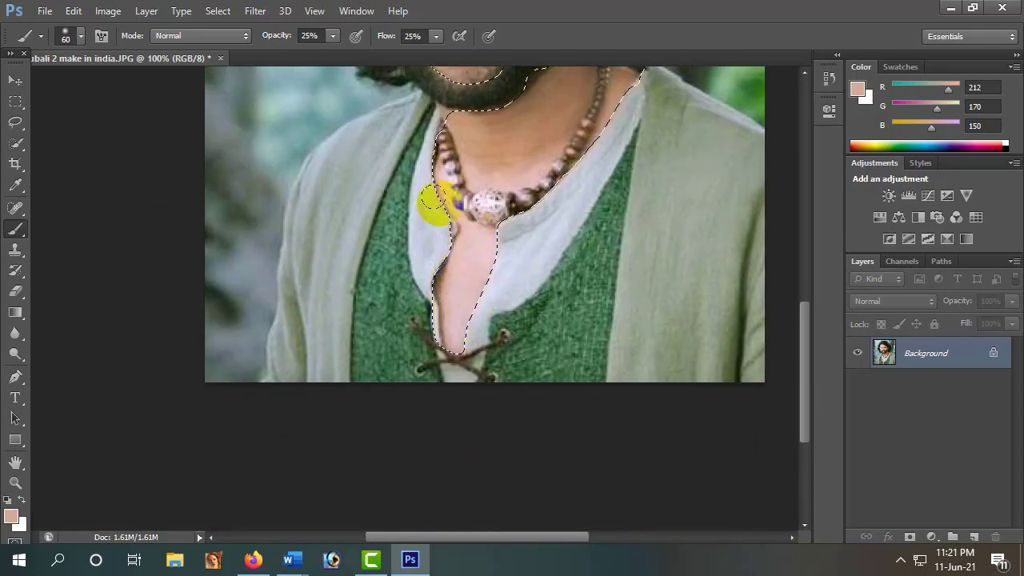
{"action": "left_click_drag", "start_coordinate": [431, 200], "coordinate": [471, 233]}
{"action": "scroll", "coordinate": [450, 289], "scroll_direction": "up", "scroll_amount": 7}
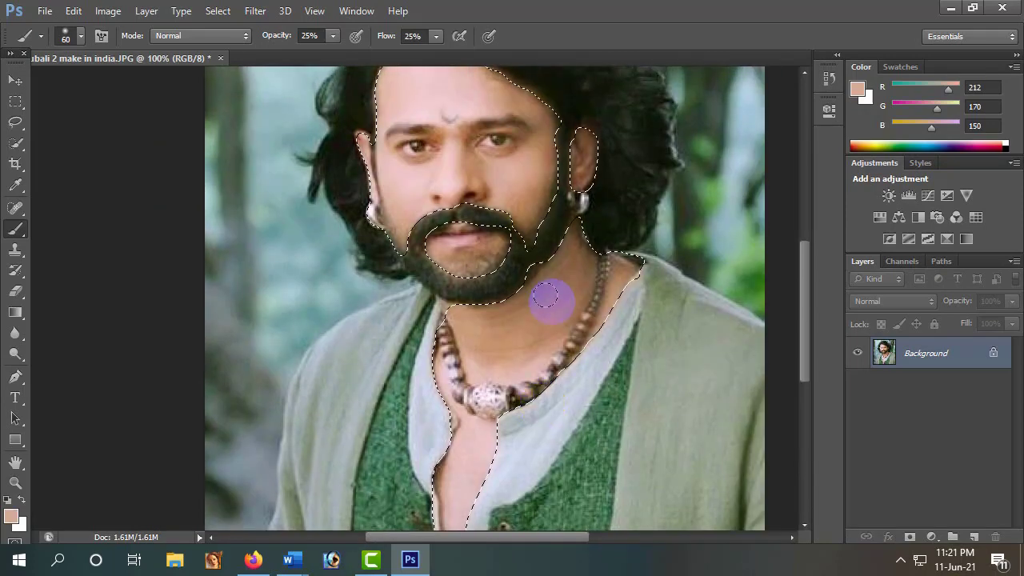
{"action": "mouse_move", "coordinate": [538, 315]}
{"action": "left_mouse_down"}
{"action": "mouse_move", "coordinate": [576, 233]}
{"action": "mouse_move", "coordinate": [572, 309]}
{"action": "mouse_move", "coordinate": [632, 296]}
{"action": "mouse_move", "coordinate": [602, 320]}
{"action": "left_mouse_up"}
Smooth the selected skin with a Smart Blur, setting a low radius between 1 and 2
{"action": "left_click_drag", "start_coordinate": [456, 188], "coordinate": [444, 227]}
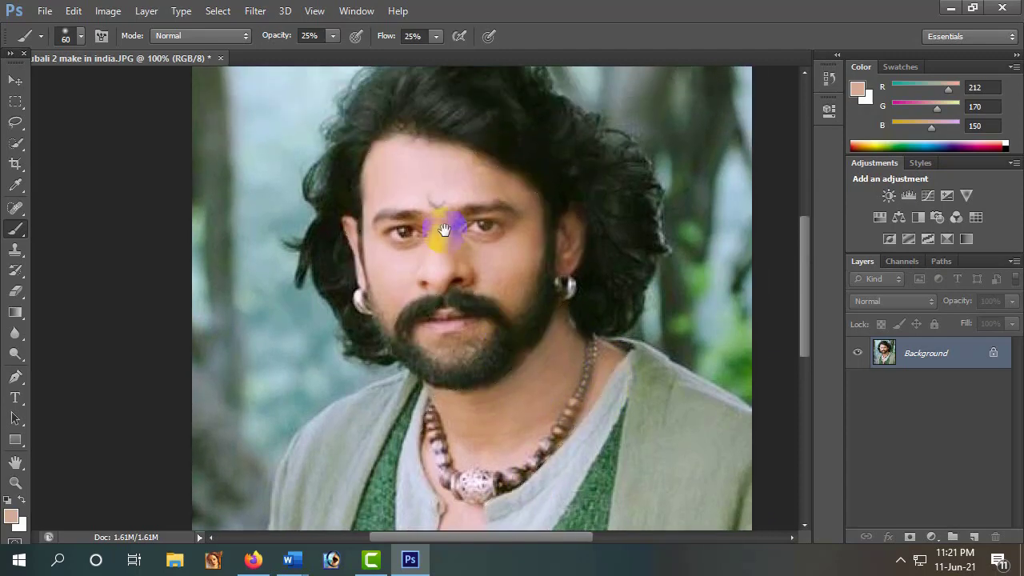
{"action": "left_click", "coordinate": [258, 13]}
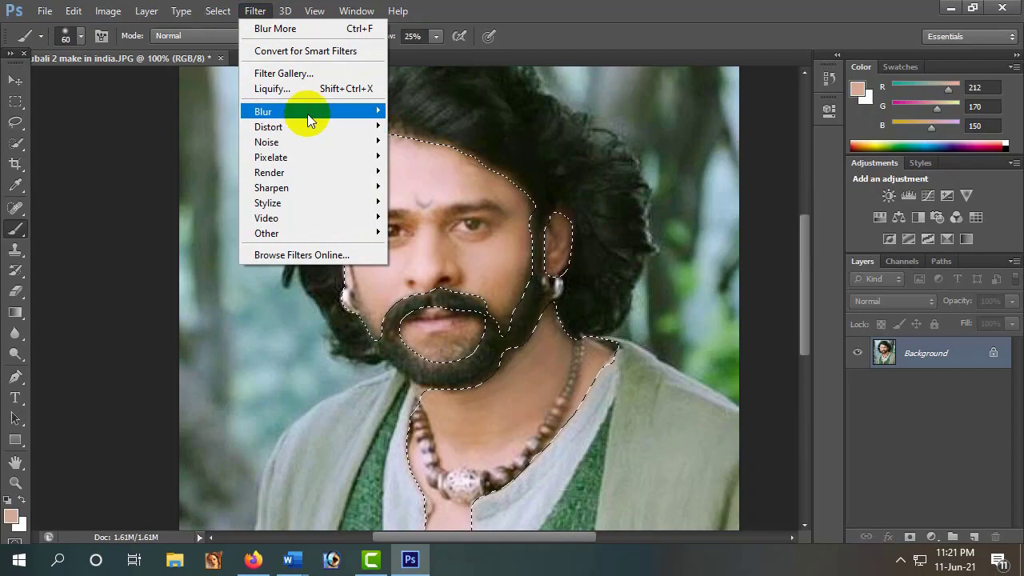
{"action": "mouse_move", "coordinate": [308, 113]}
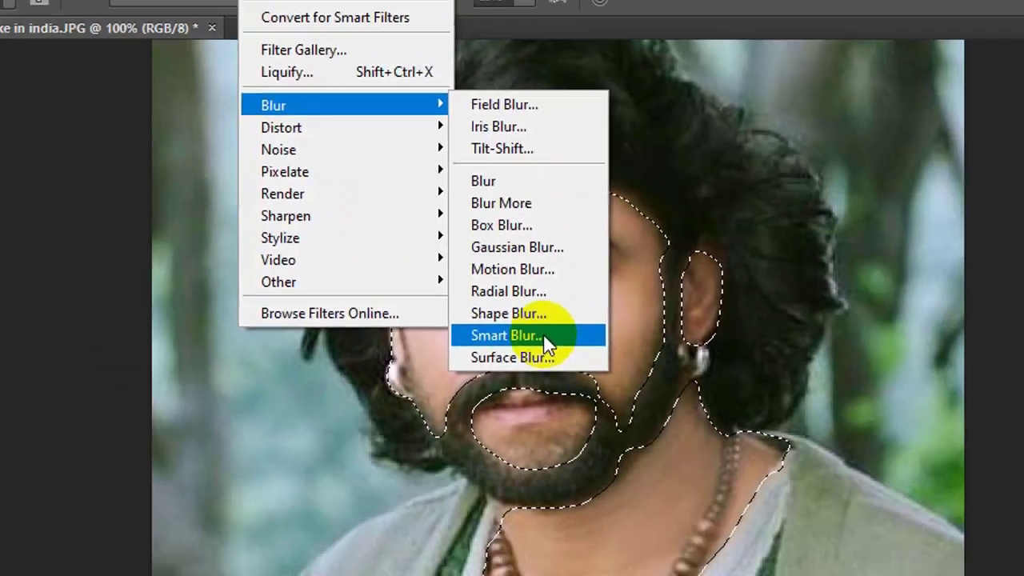
{"action": "left_click", "coordinate": [734, 474]}
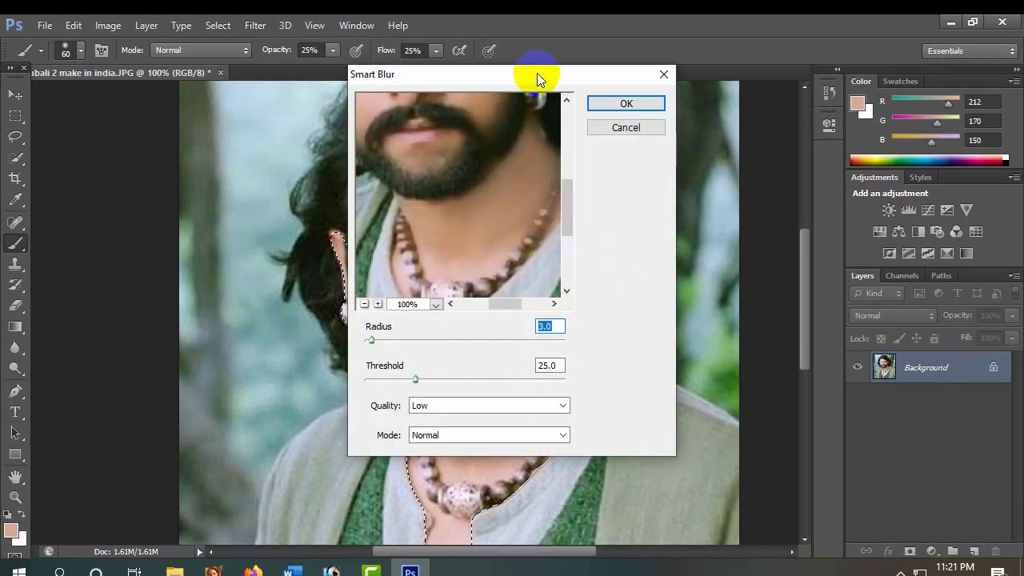
{"action": "left_click_drag", "start_coordinate": [537, 73], "coordinate": [767, 99]}
{"action": "left_click_drag", "start_coordinate": [743, 190], "coordinate": [731, 233]}
{"action": "left_click_drag", "start_coordinate": [715, 190], "coordinate": [752, 229]}
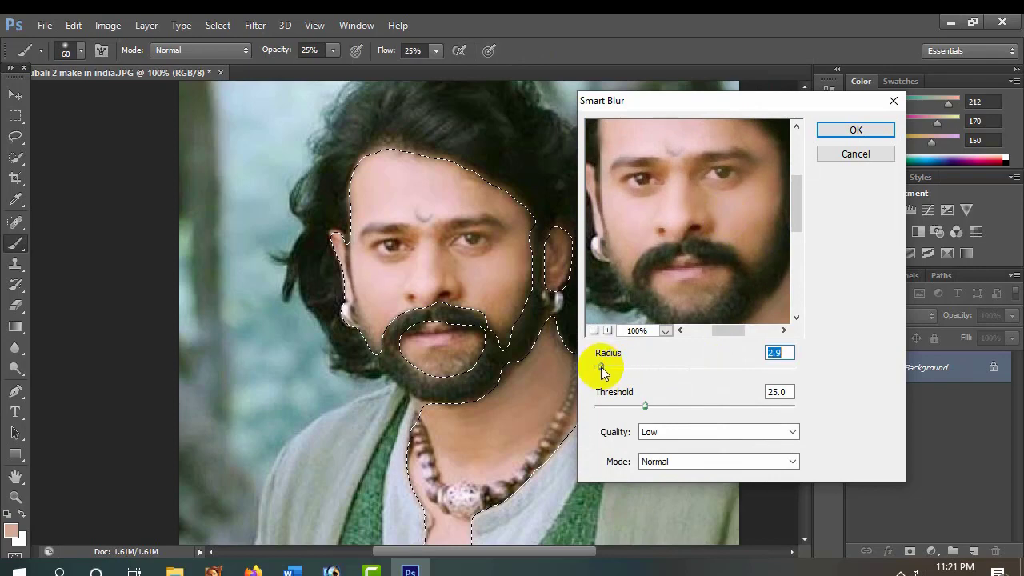
{"action": "left_click_drag", "start_coordinate": [681, 233], "coordinate": [677, 281]}
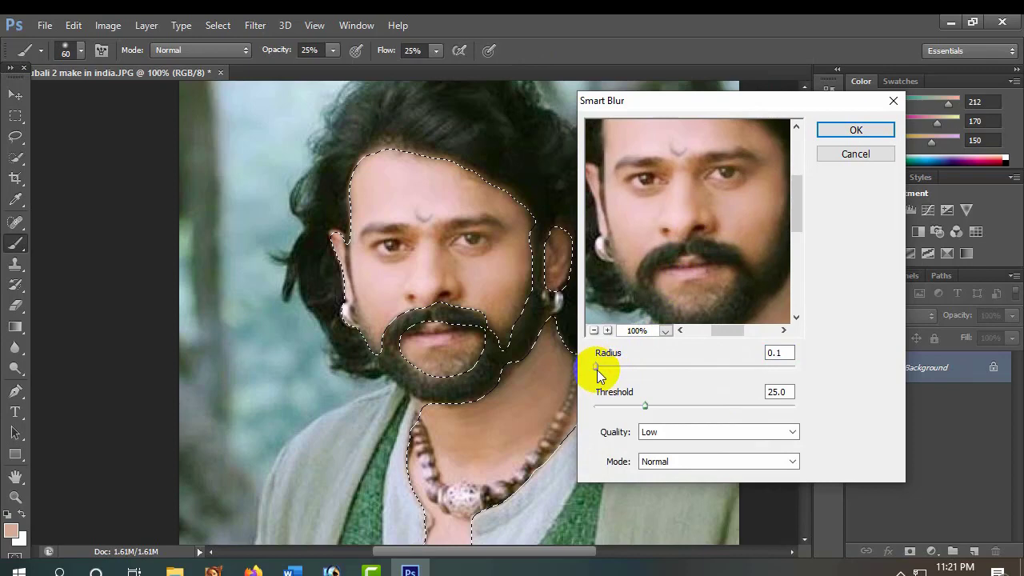
{"action": "left_click_drag", "start_coordinate": [707, 269], "coordinate": [658, 333]}
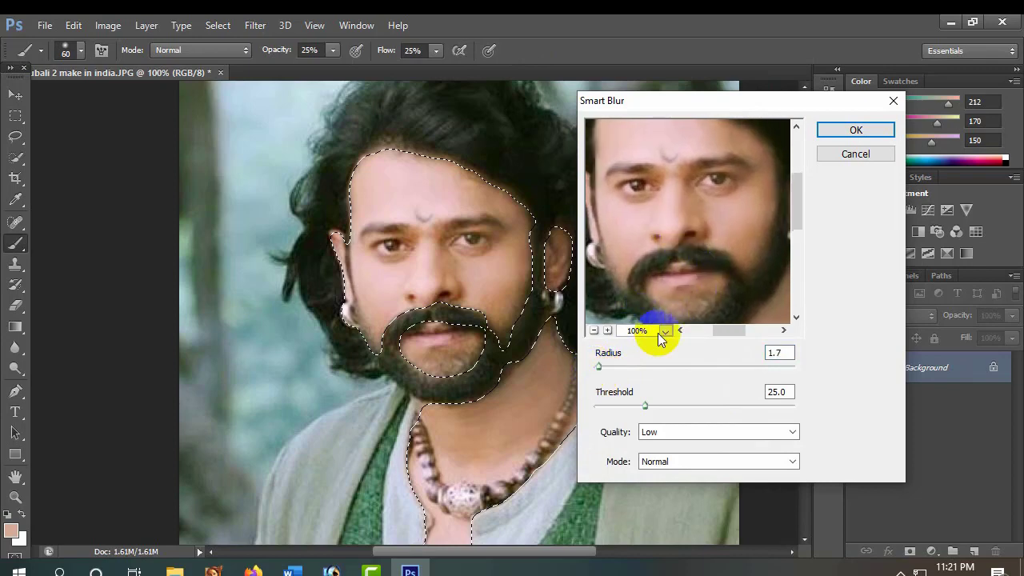
{"action": "left_click", "coordinate": [788, 353]}
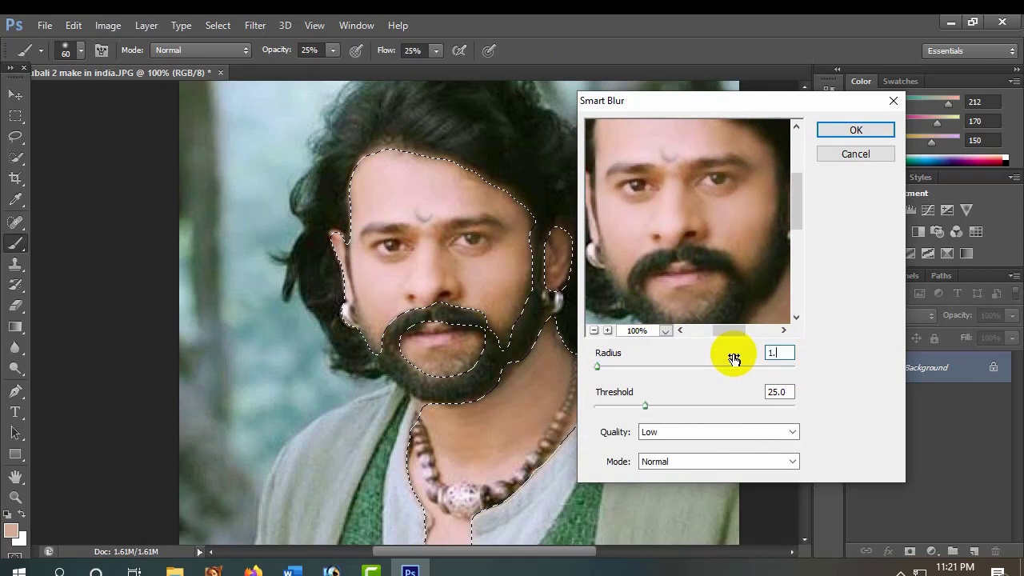
{"action": "left_click", "coordinate": [853, 129]}
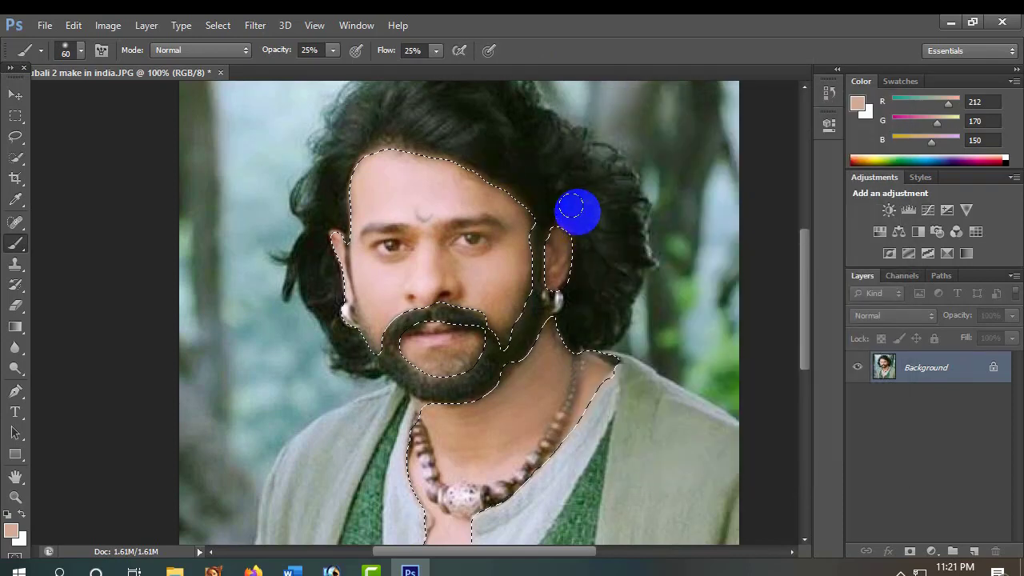
Clear the skin selection
{"action": "key", "text": "l"}
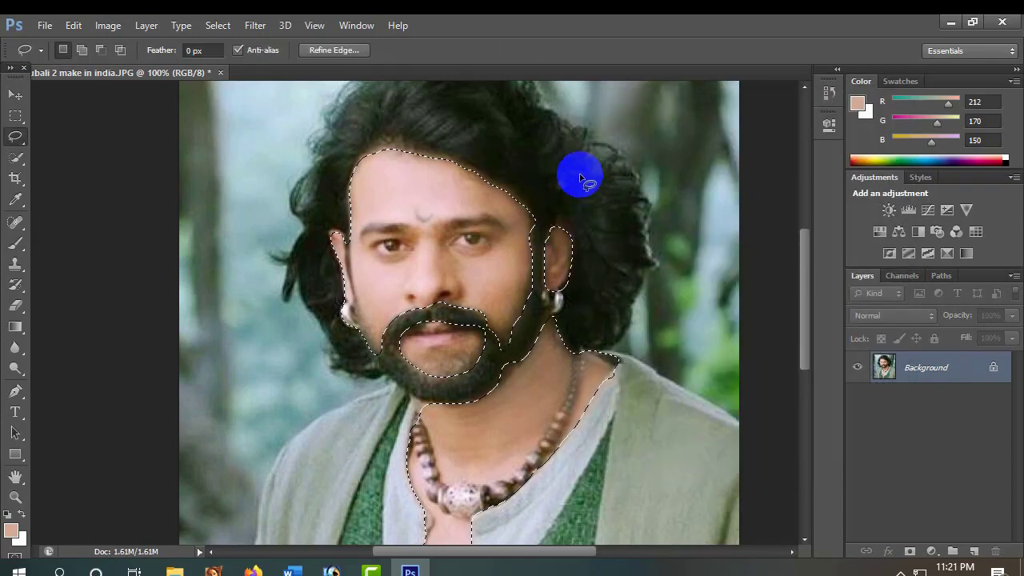
{"action": "left_click_drag", "start_coordinate": [593, 213], "coordinate": [571, 219]}
{"action": "key", "text": "ctrl+d"}
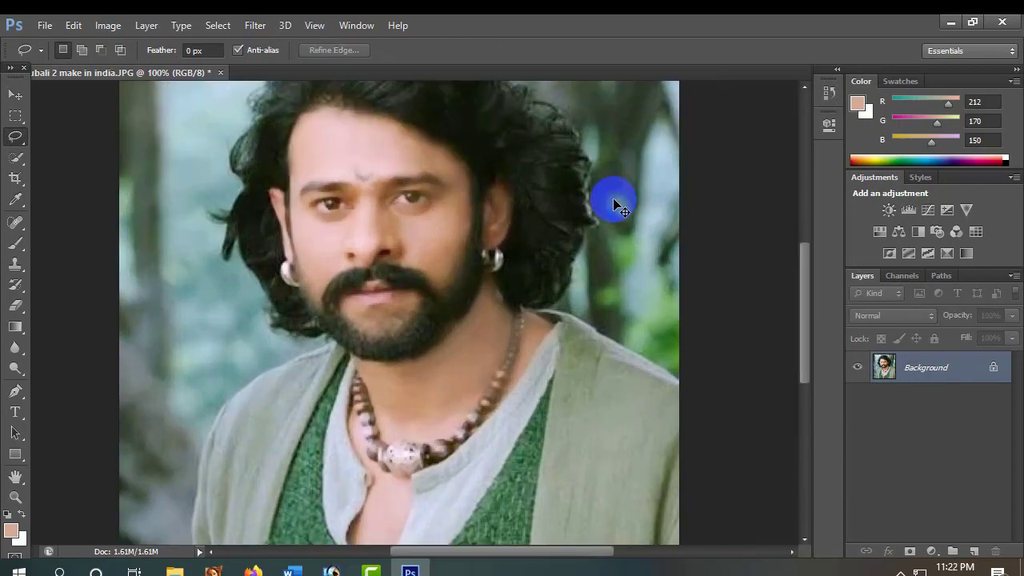
Apply a Channel Mixer adjustment to the whole photo, setting Red to +111% in the Red output channel
{"action": "key", "text": "ctrl+minus"}
{"action": "left_click", "coordinate": [109, 27]}
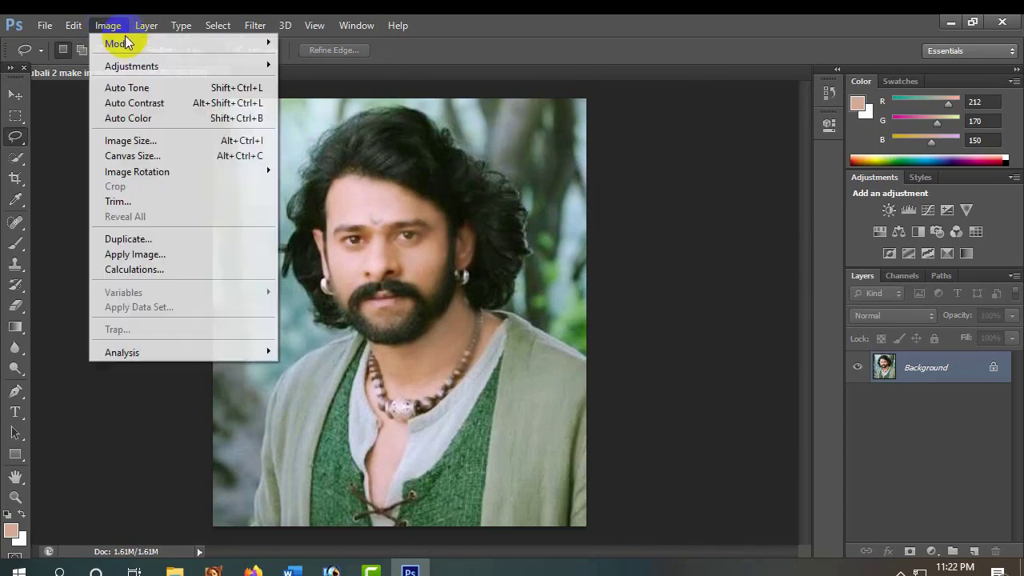
{"action": "mouse_move", "coordinate": [160, 66]}
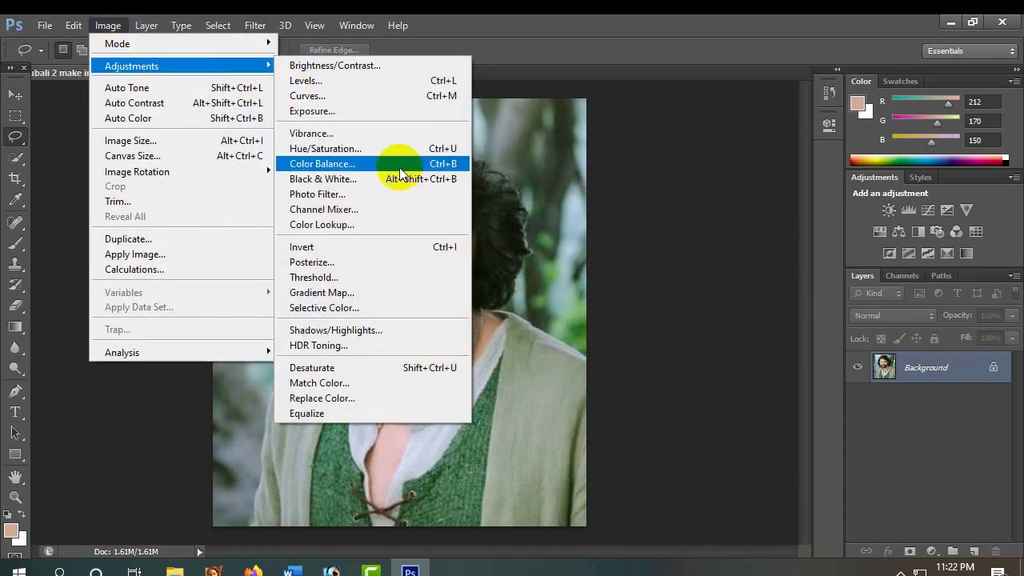
{"action": "left_click", "coordinate": [354, 213]}
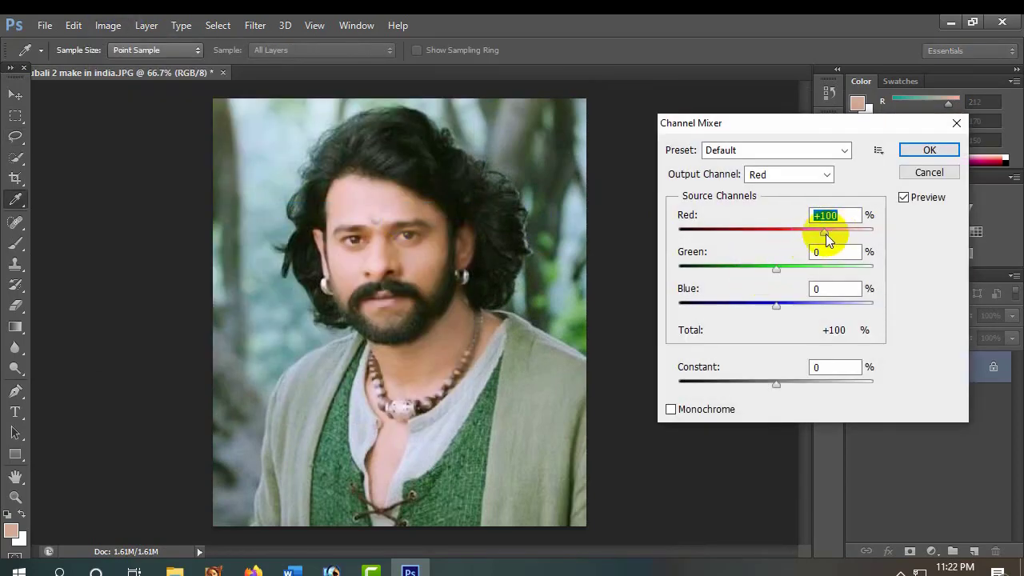
{"action": "left_click_drag", "start_coordinate": [825, 234], "coordinate": [830, 232]}
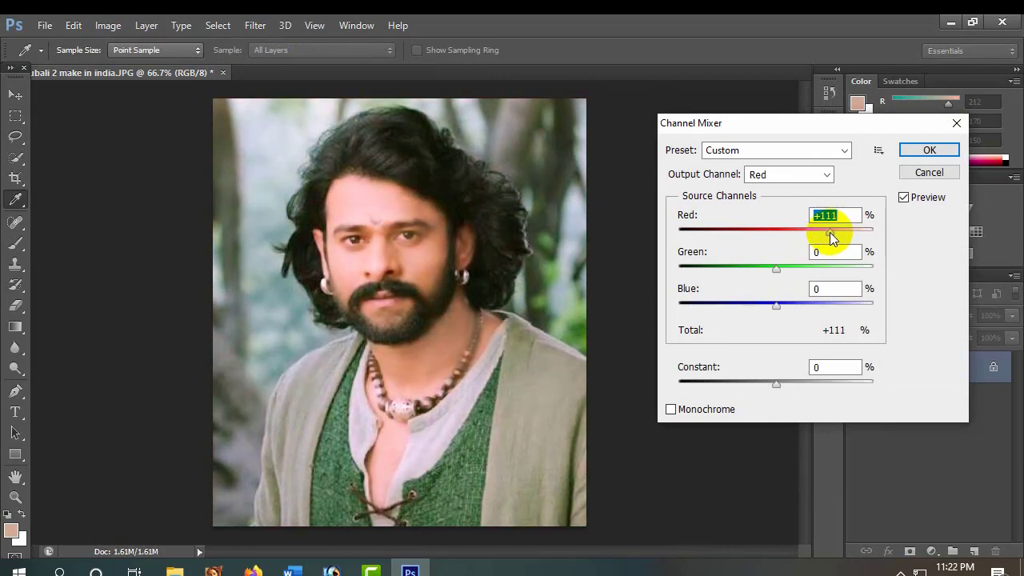
{"action": "left_click", "coordinate": [917, 147]}
Select all of the man's hair around the face with the Quick Selection tool
{"action": "key", "text": "l"}
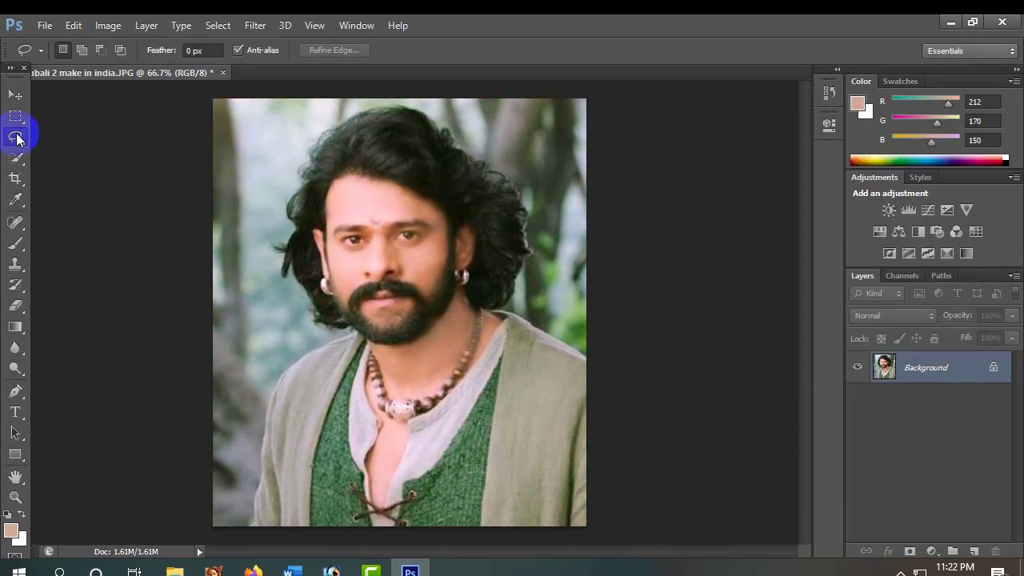
{"action": "left_click", "coordinate": [15, 158]}
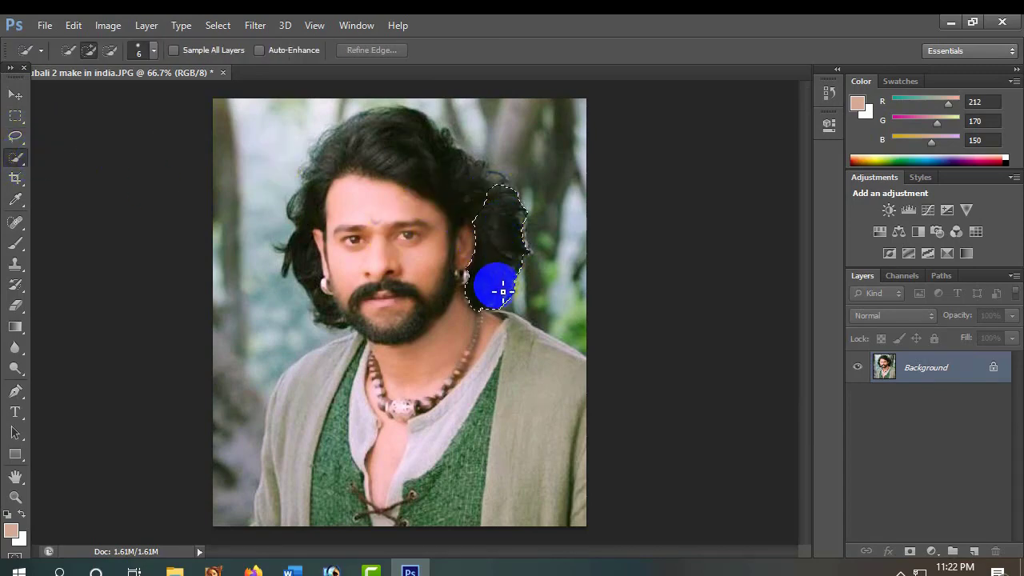
{"action": "mouse_move", "coordinate": [502, 291]}
{"action": "left_mouse_down"}
{"action": "mouse_move", "coordinate": [472, 240]}
{"action": "mouse_move", "coordinate": [478, 215]}
{"action": "mouse_move", "coordinate": [492, 210]}
{"action": "mouse_move", "coordinate": [453, 170]}
{"action": "mouse_move", "coordinate": [387, 130]}
{"action": "mouse_move", "coordinate": [324, 180]}
{"action": "left_mouse_up"}
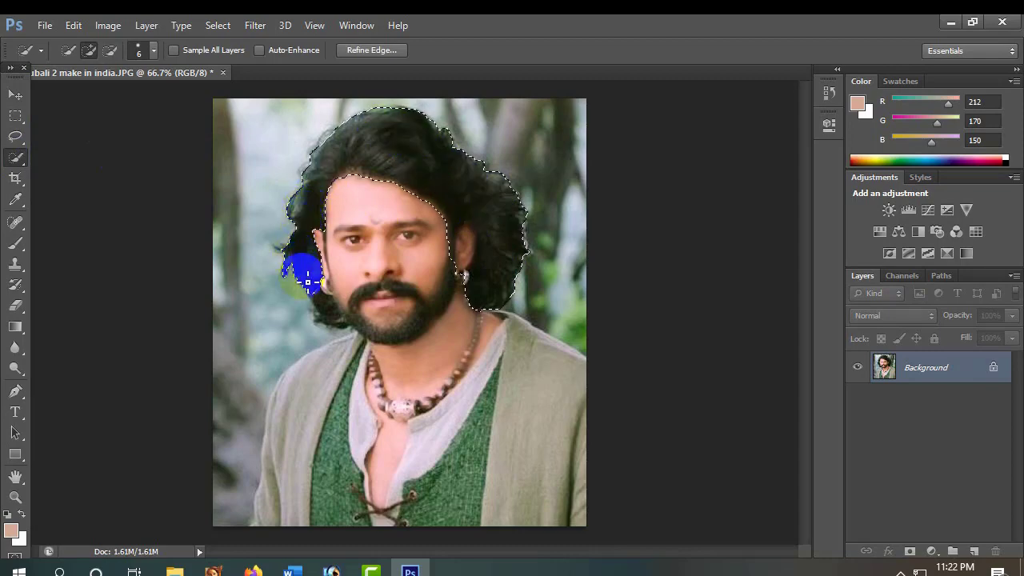
{"action": "mouse_move", "coordinate": [336, 322]}
{"action": "left_mouse_down"}
{"action": "mouse_move", "coordinate": [428, 347]}
{"action": "mouse_move", "coordinate": [462, 319]}
{"action": "left_mouse_up"}
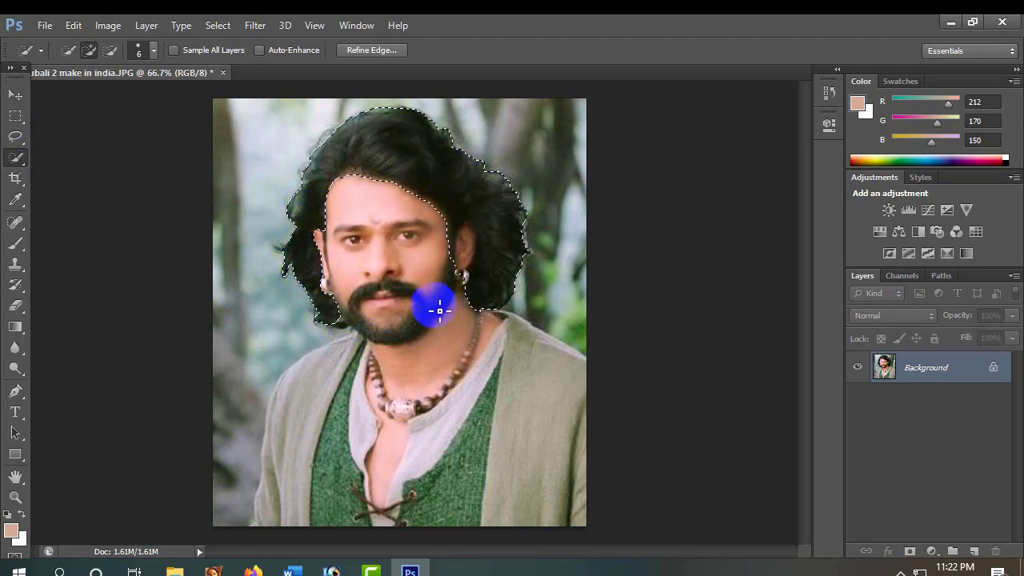
Feather the hair selection with a radius of 1 pixel
{"action": "right_click", "coordinate": [434, 308]}
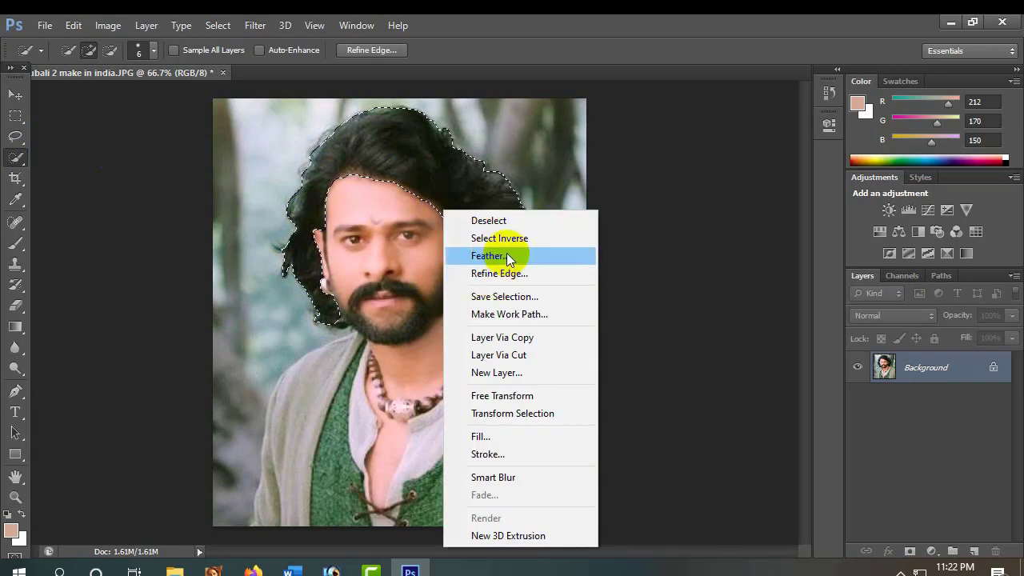
{"action": "left_click", "coordinate": [536, 254]}
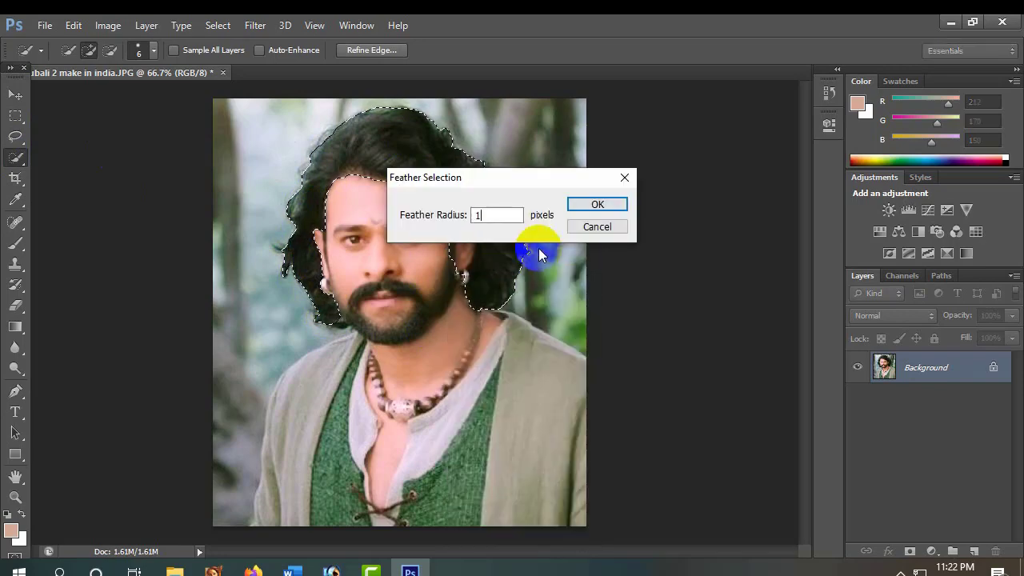
{"action": "key", "text": "Return"}
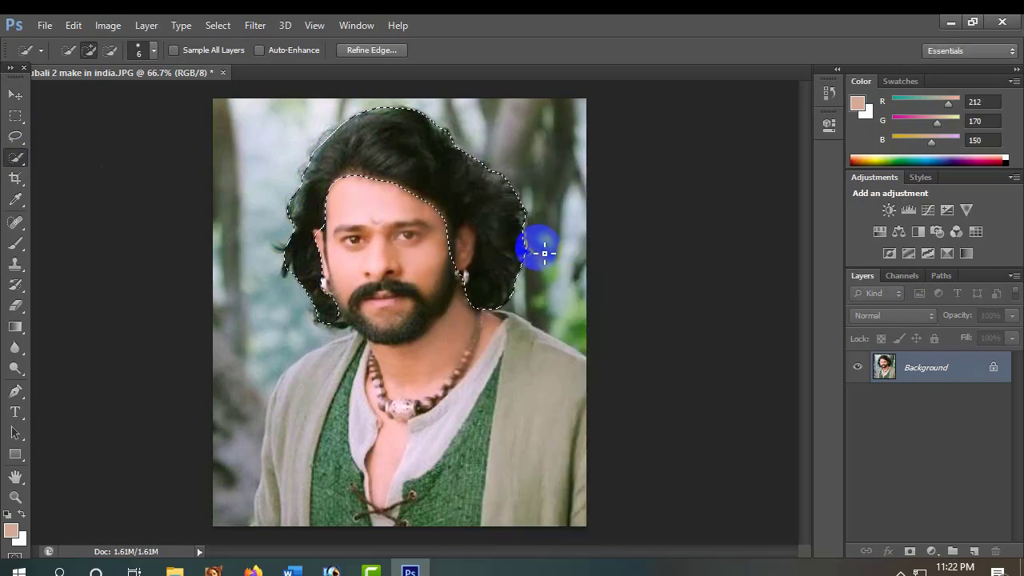
Darken the selected hair with Curves, moving the midpoint to input 136 and output 118, and clear the selection
{"action": "left_click", "coordinate": [73, 25]}
{"action": "left_click", "coordinate": [417, 161]}
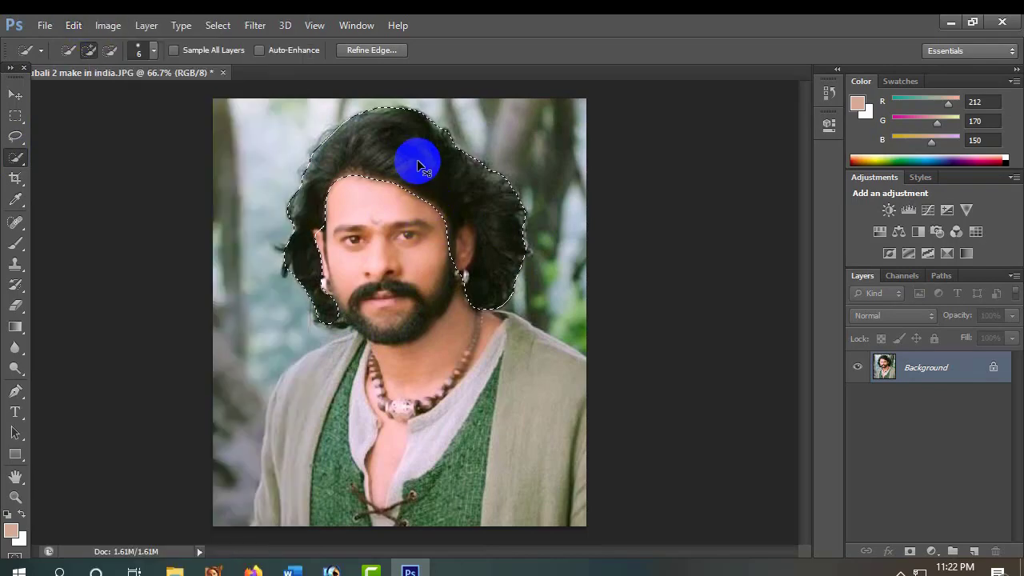
{"action": "key", "text": "ctrl+m"}
{"action": "left_click_drag", "start_coordinate": [800, 334], "coordinate": [802, 331]}
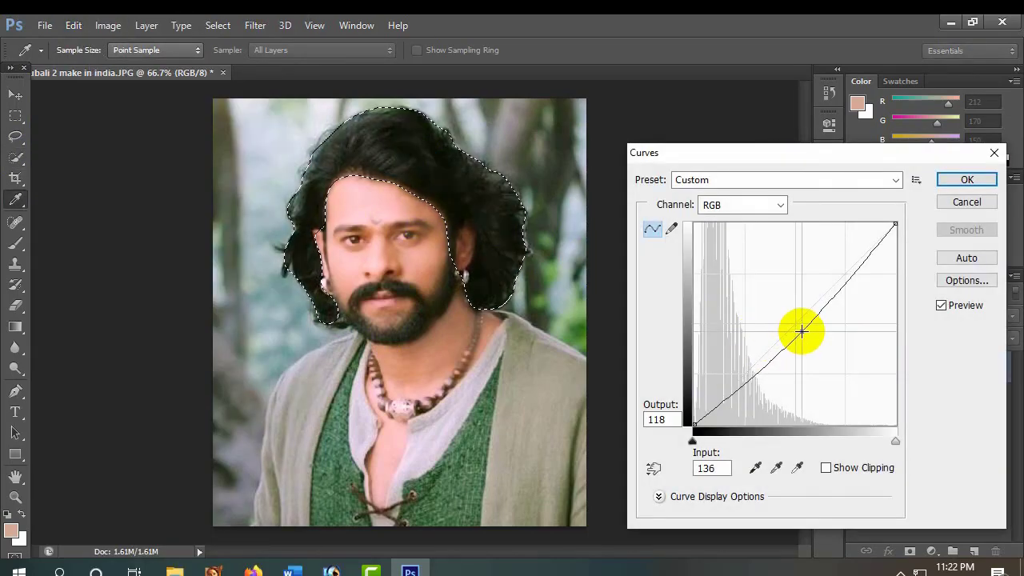
{"action": "left_click", "coordinate": [979, 177]}
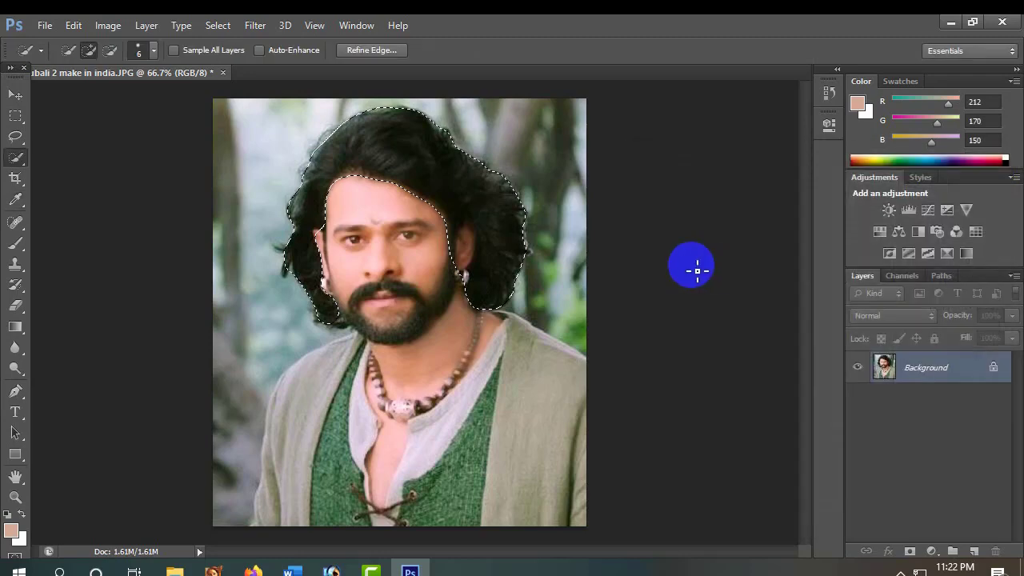
{"action": "key", "text": "l"}
{"action": "key", "text": "ctrl+d"}
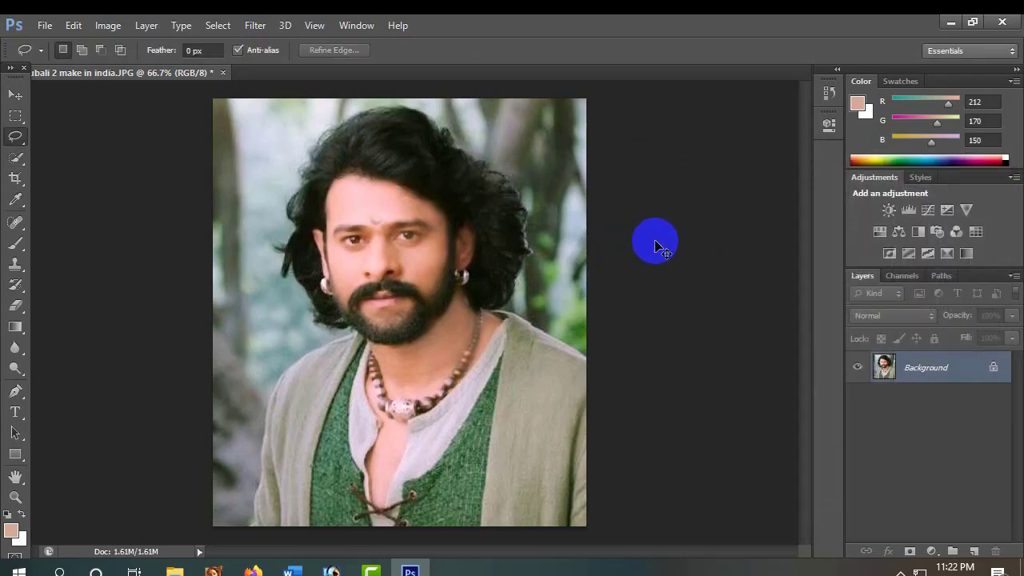
{"action": "key", "text": "ctrl+minus"}
{"action": "key", "text": "ctrl+plus"}
{"action": "key", "text": "ctrl+plus"}
{"action": "key", "text": "ctrl+minus"}
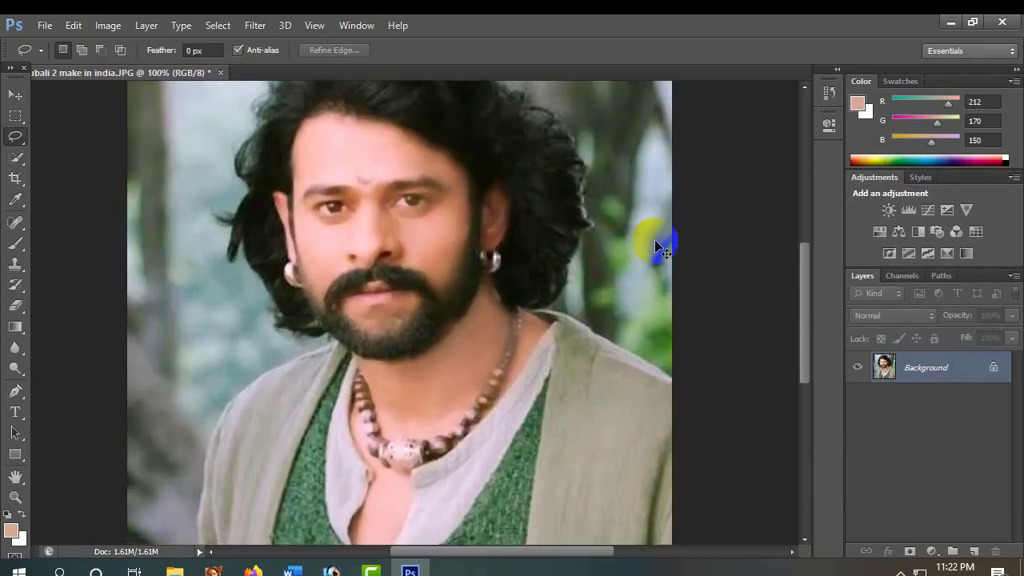
{"action": "key", "text": "ctrl+m"}
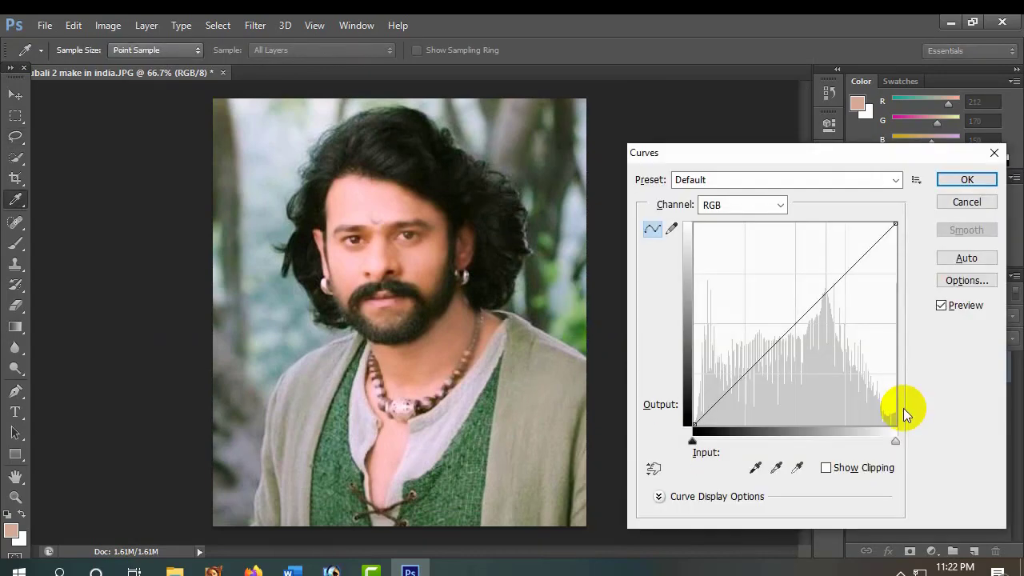
{"action": "left_click", "coordinate": [968, 260]}
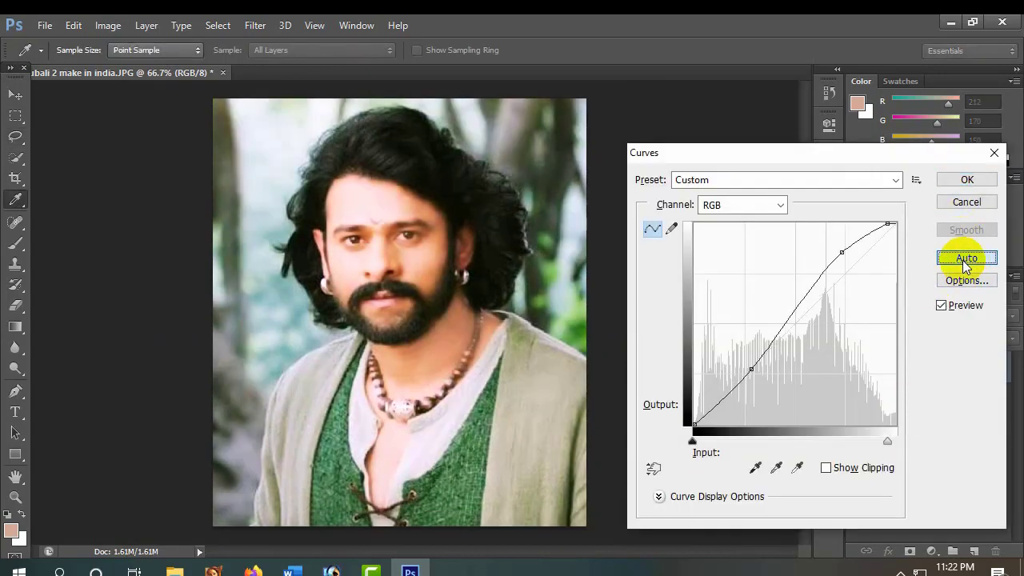
{"action": "left_click", "coordinate": [970, 205]}
Adjust the whole photo with Curves, adding a point at input 189, output 197 and moving the black point to input 10, output 0
{"action": "key", "text": "ctrl+m"}
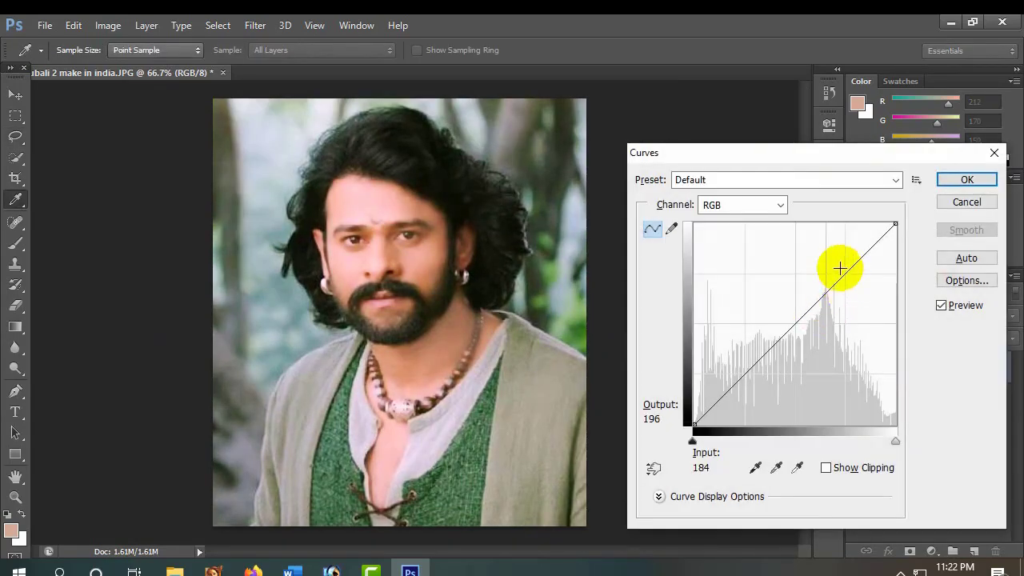
{"action": "left_click_drag", "start_coordinate": [840, 268], "coordinate": [843, 268]}
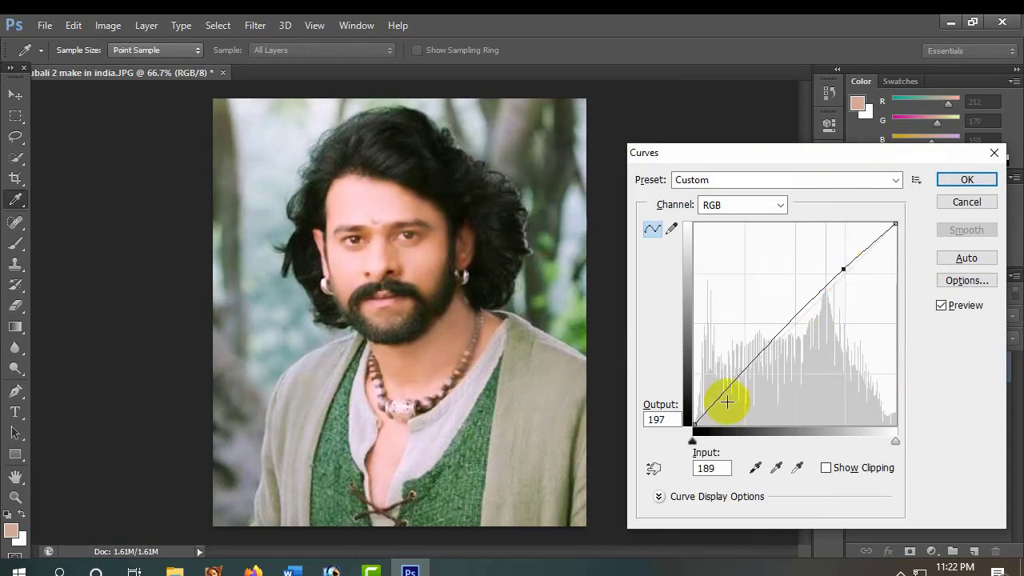
{"action": "left_click_drag", "start_coordinate": [695, 423], "coordinate": [701, 435]}
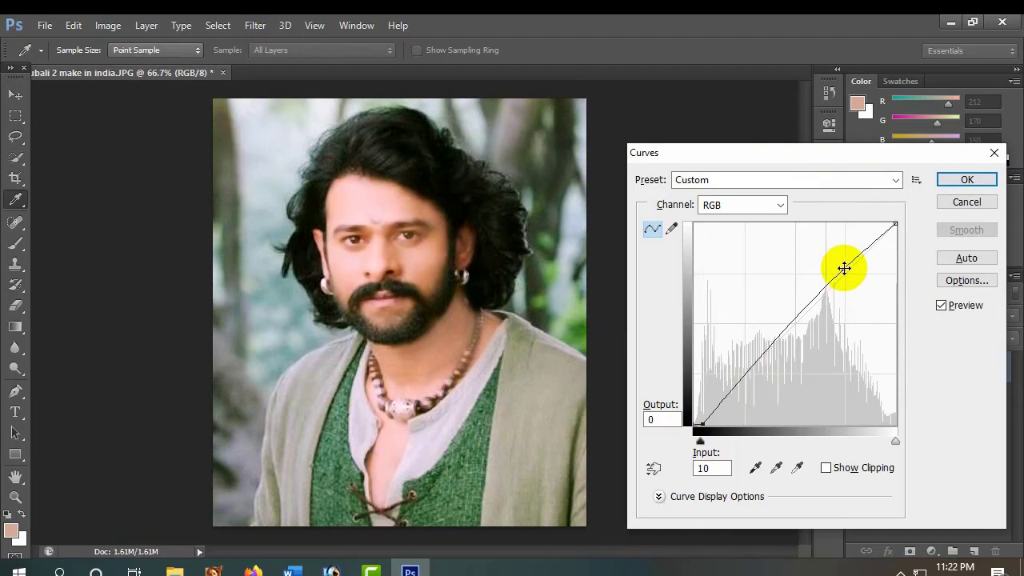
{"action": "left_click", "coordinate": [950, 179]}
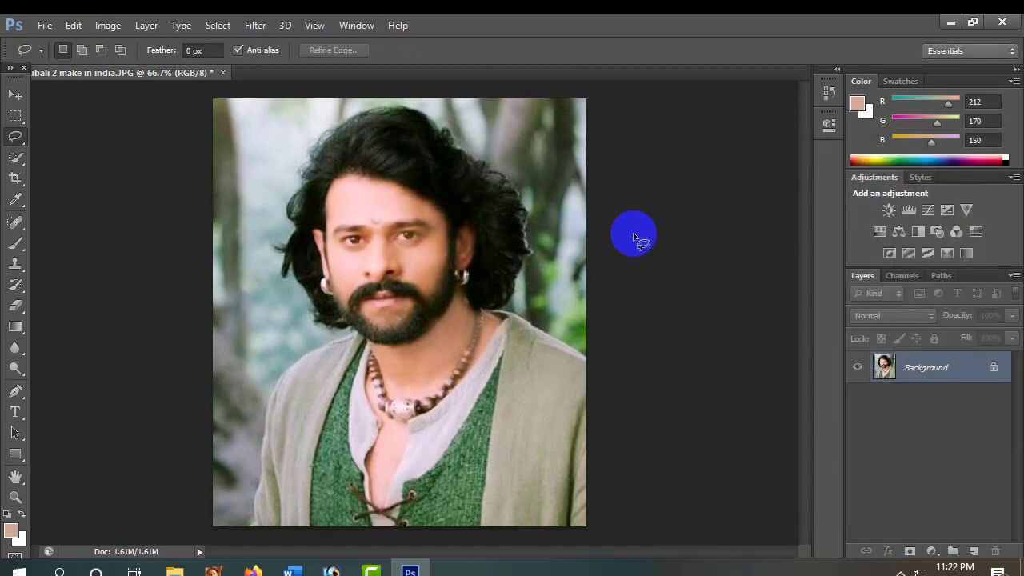
Select the forest background around the man with the Quick Selection tool and subtract his coat from the selection
{"action": "left_click_drag", "start_coordinate": [633, 237], "coordinate": [416, 282]}
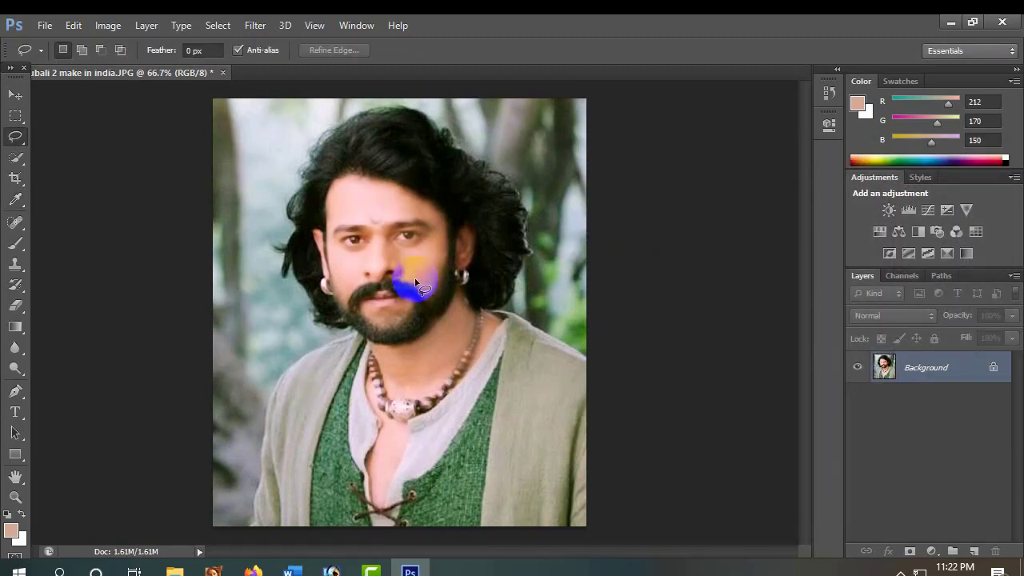
{"action": "left_click", "coordinate": [16, 157]}
{"action": "left_click_drag", "start_coordinate": [269, 141], "coordinate": [245, 368]}
{"action": "left_click", "coordinate": [448, 140]}
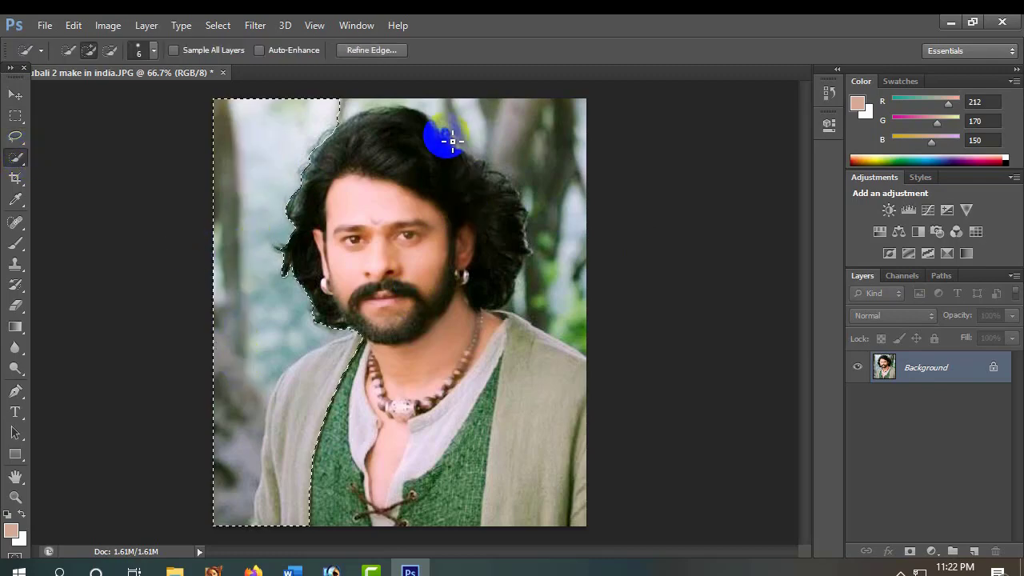
{"action": "mouse_move", "coordinate": [452, 141]}
{"action": "left_mouse_down"}
{"action": "mouse_move", "coordinate": [348, 109]}
{"action": "mouse_move", "coordinate": [485, 121]}
{"action": "mouse_move", "coordinate": [548, 171]}
{"action": "mouse_move", "coordinate": [581, 219]}
{"action": "mouse_move", "coordinate": [584, 312]}
{"action": "mouse_move", "coordinate": [553, 294]}
{"action": "mouse_move", "coordinate": [512, 307]}
{"action": "left_mouse_up"}
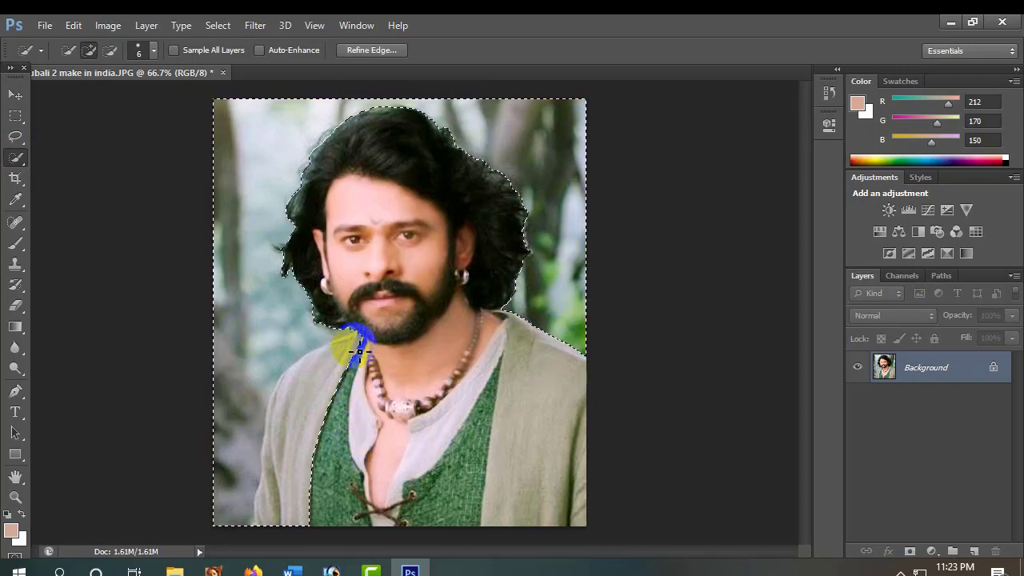
{"action": "mouse_move", "coordinate": [359, 350]}
{"action": "left_mouse_down"}
{"action": "mouse_move", "coordinate": [308, 444]}
{"action": "mouse_move", "coordinate": [310, 414]}
{"action": "mouse_move", "coordinate": [285, 514]}
{"action": "mouse_move", "coordinate": [276, 460]}
{"action": "left_mouse_up"}
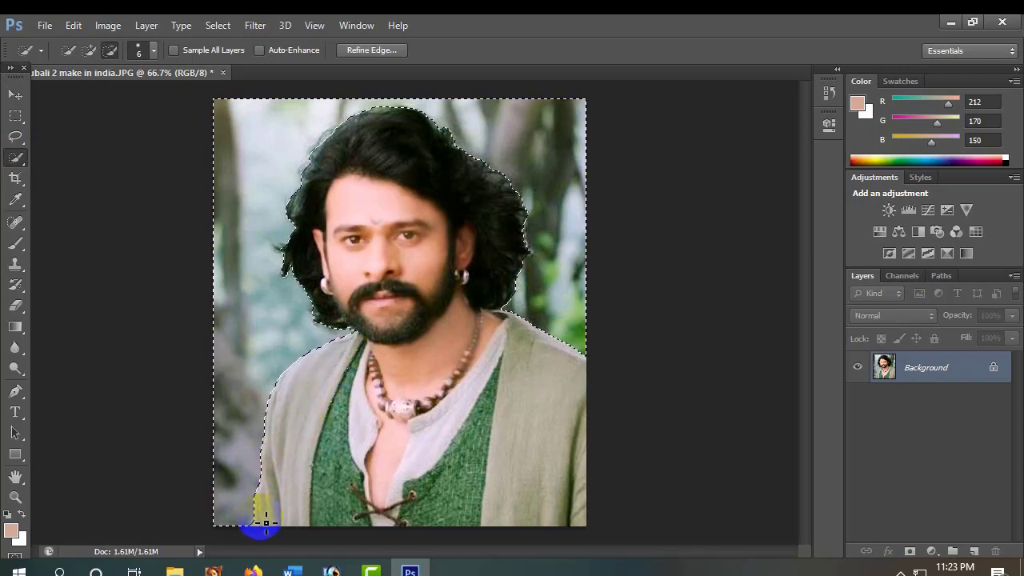
Feather the background selection with a radius of 1.5 pixels
{"action": "right_click", "coordinate": [256, 280]}
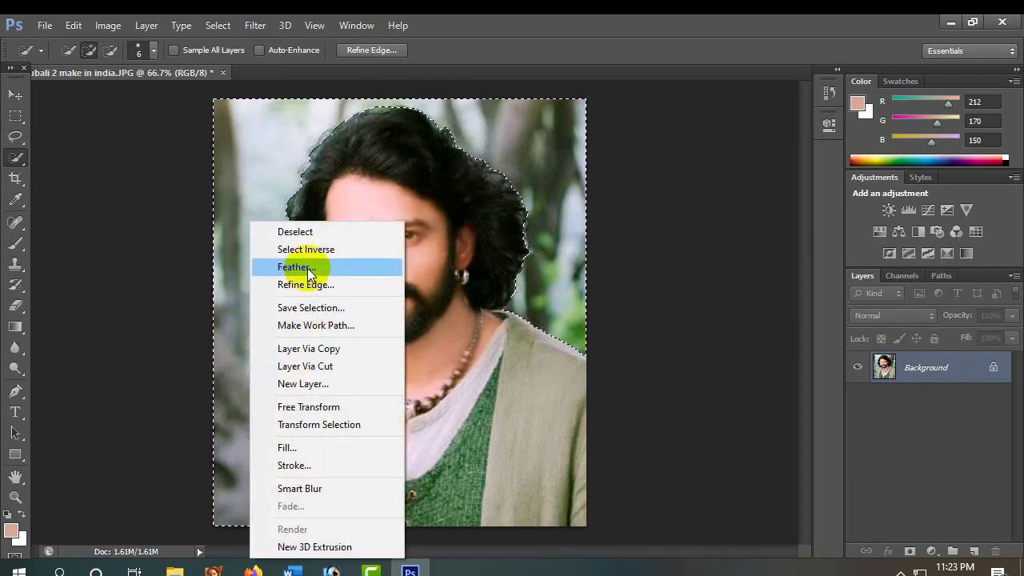
{"action": "left_click", "coordinate": [307, 265]}
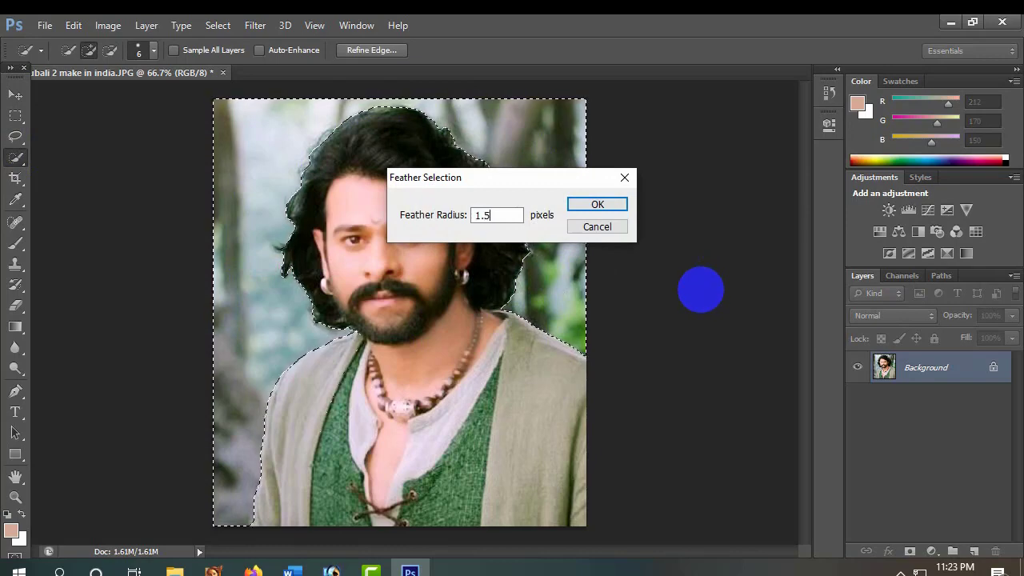
{"action": "type", "text": "1.5"}
{"action": "key", "text": "Return"}
{"action": "left_click", "coordinate": [73, 25]}
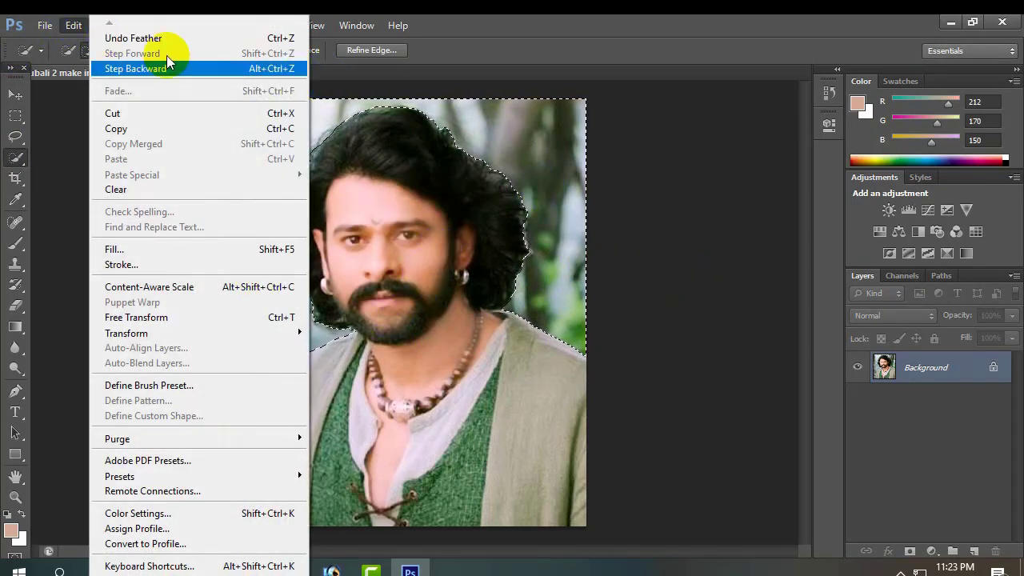
{"action": "left_click", "coordinate": [72, 25]}
{"action": "left_click", "coordinate": [108, 25]}
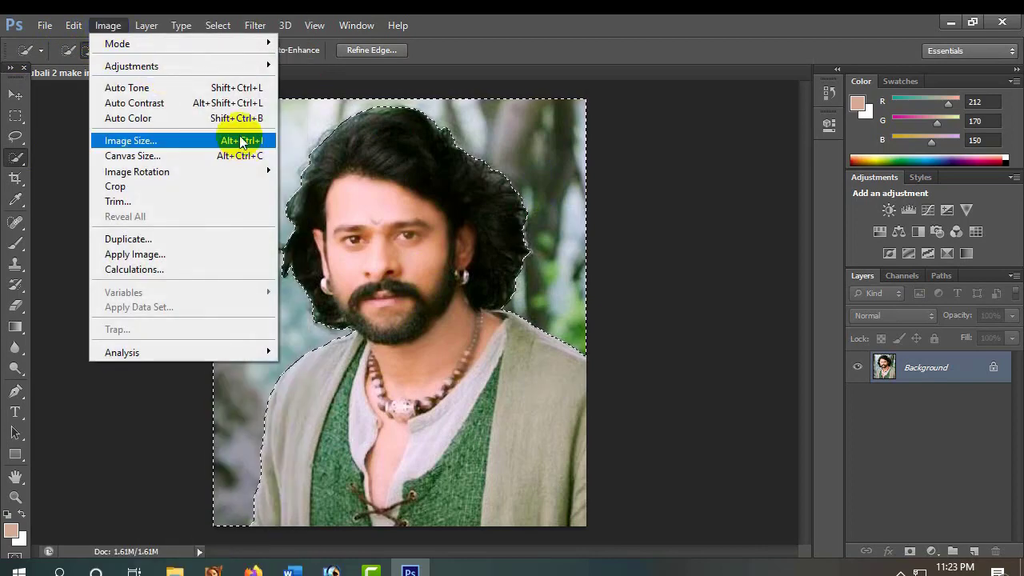
{"action": "mouse_move", "coordinate": [240, 64]}
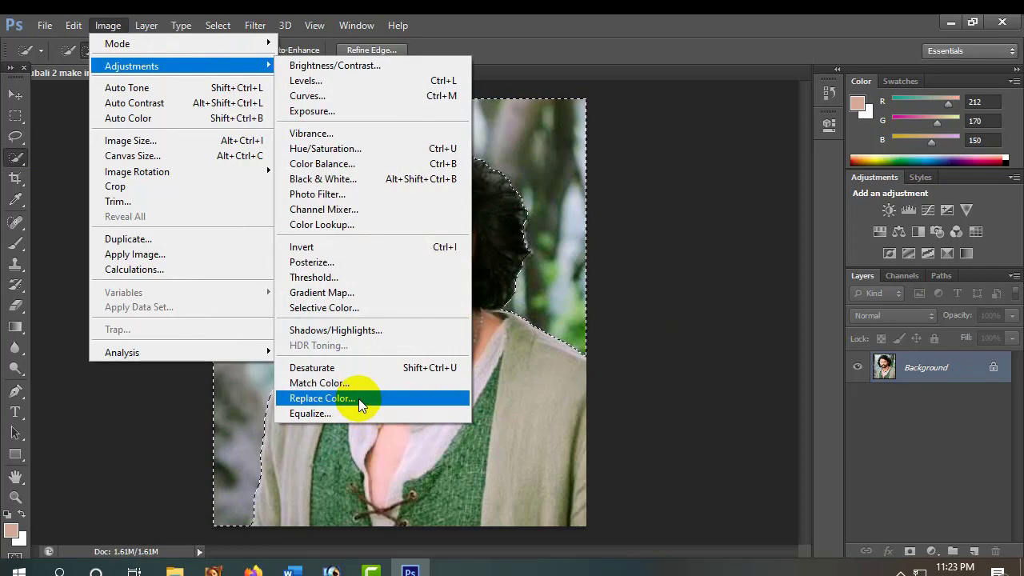
{"action": "left_click", "coordinate": [322, 398]}
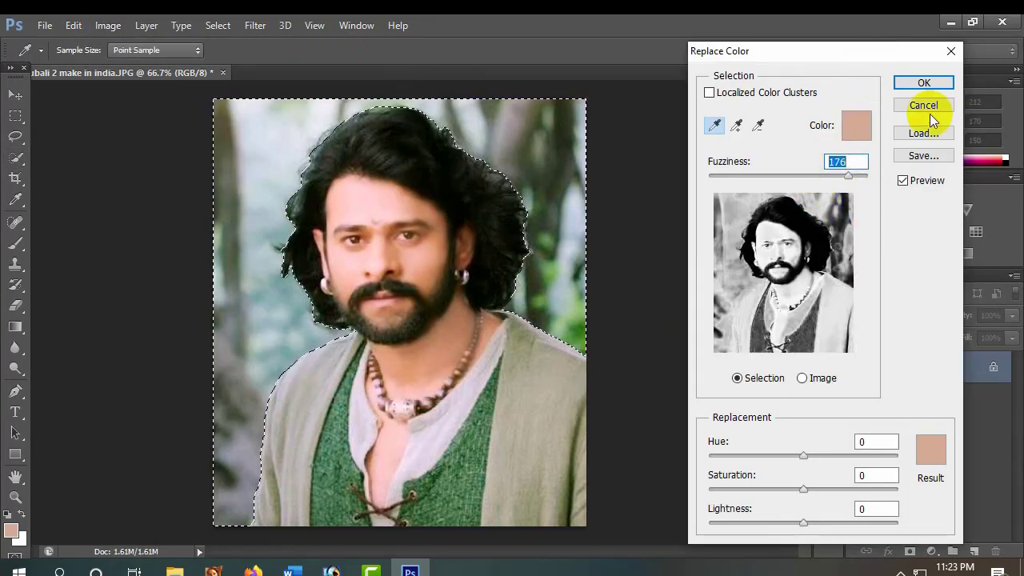
{"action": "left_click", "coordinate": [927, 107]}
{"action": "left_click", "coordinate": [108, 24]}
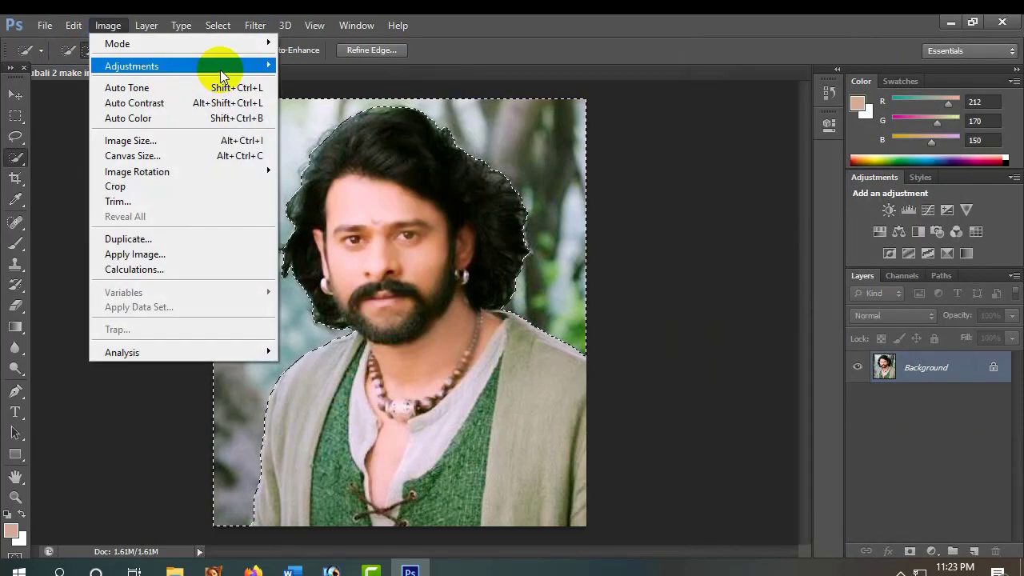
{"action": "mouse_move", "coordinate": [221, 68]}
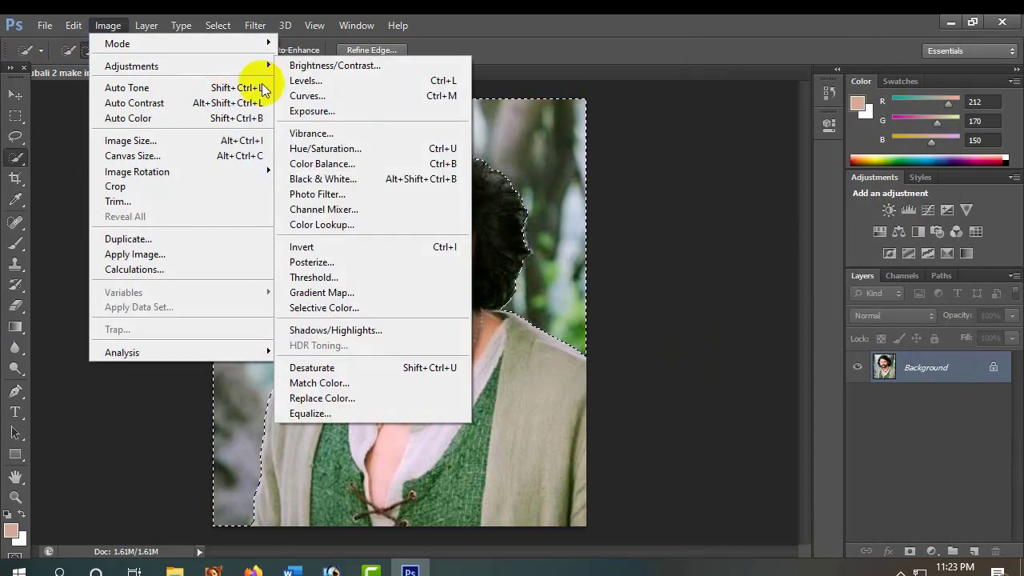
{"action": "left_click", "coordinate": [352, 412]}
{"action": "left_click", "coordinate": [633, 205]}
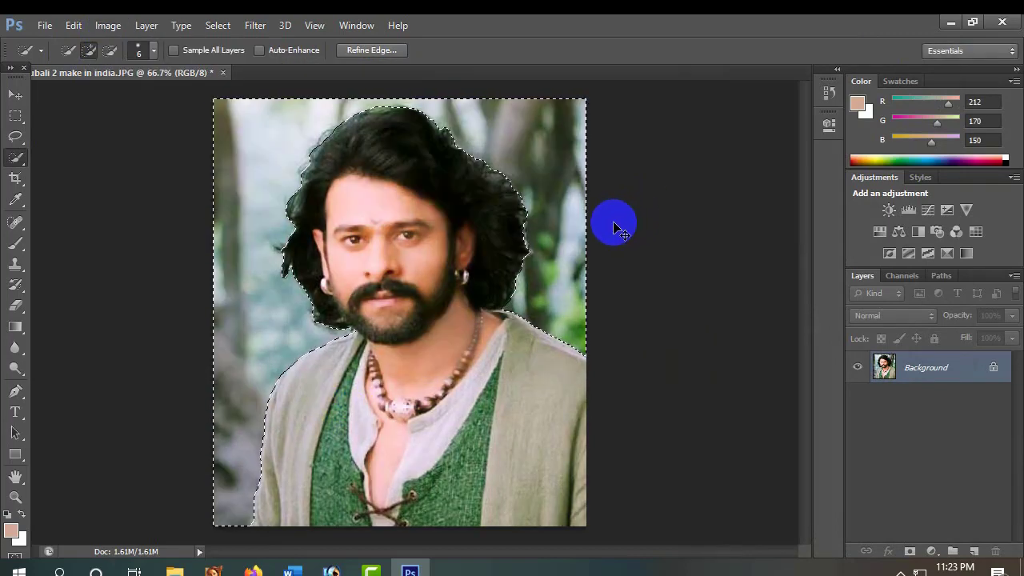
{"action": "left_click", "coordinate": [116, 28]}
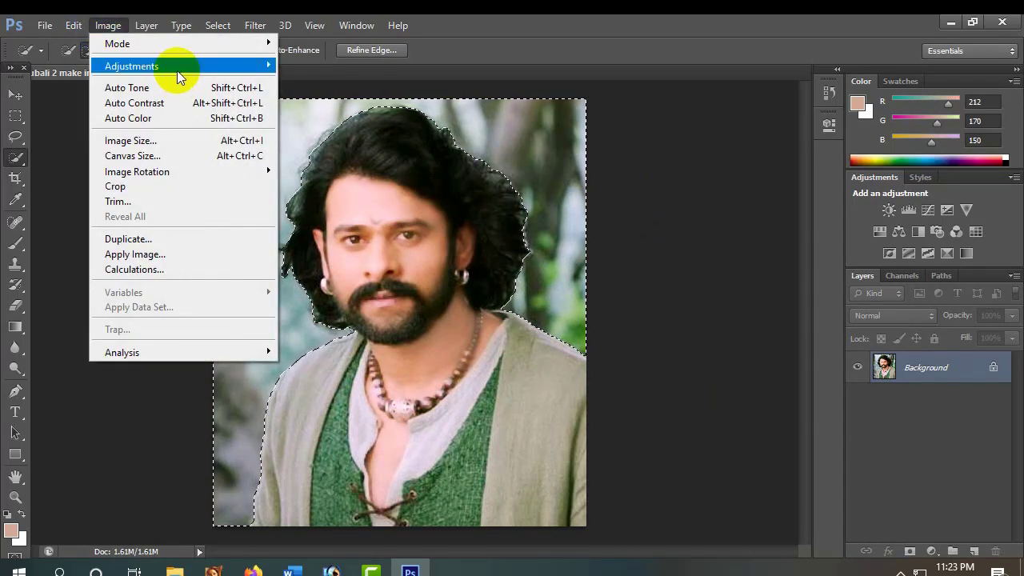
{"action": "mouse_move", "coordinate": [178, 71]}
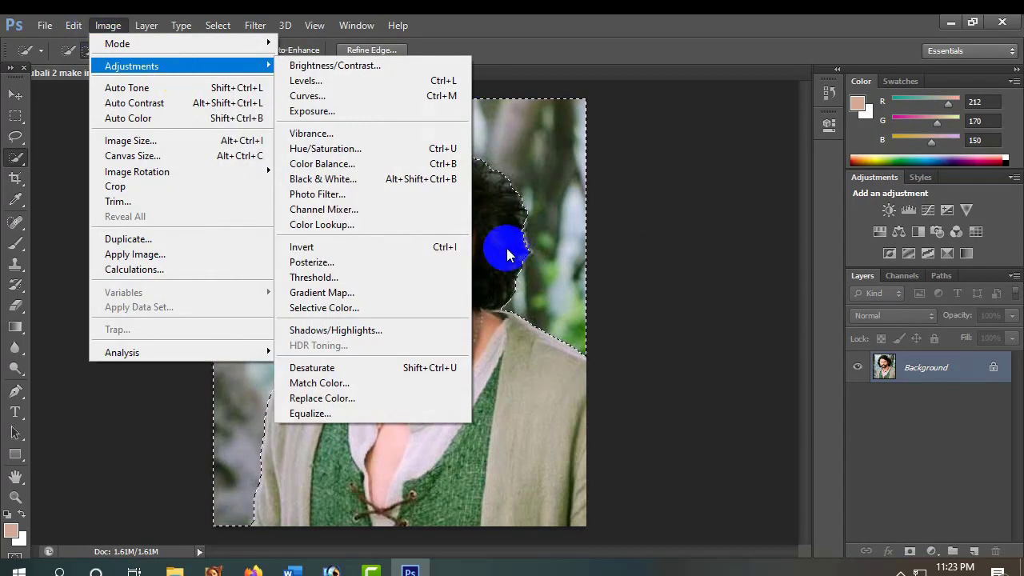
{"action": "left_click", "coordinate": [388, 309]}
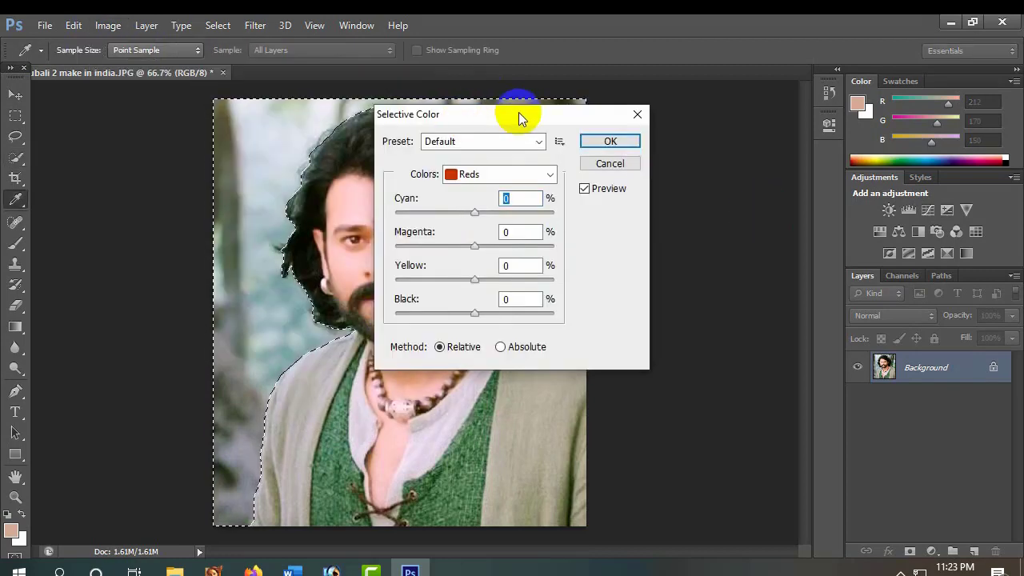
{"action": "left_click_drag", "start_coordinate": [518, 112], "coordinate": [715, 113]}
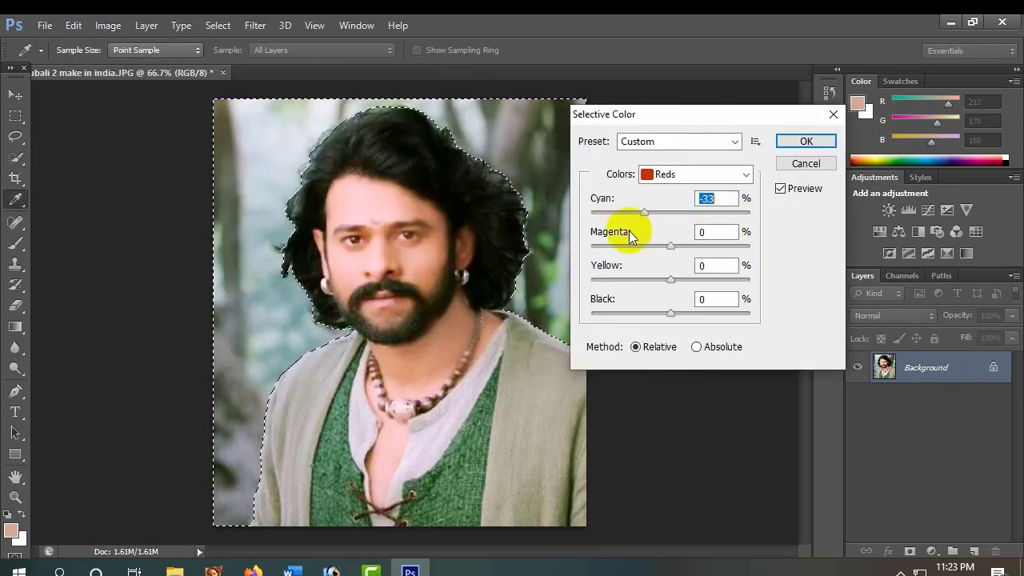
{"action": "left_click_drag", "start_coordinate": [674, 245], "coordinate": [721, 249]}
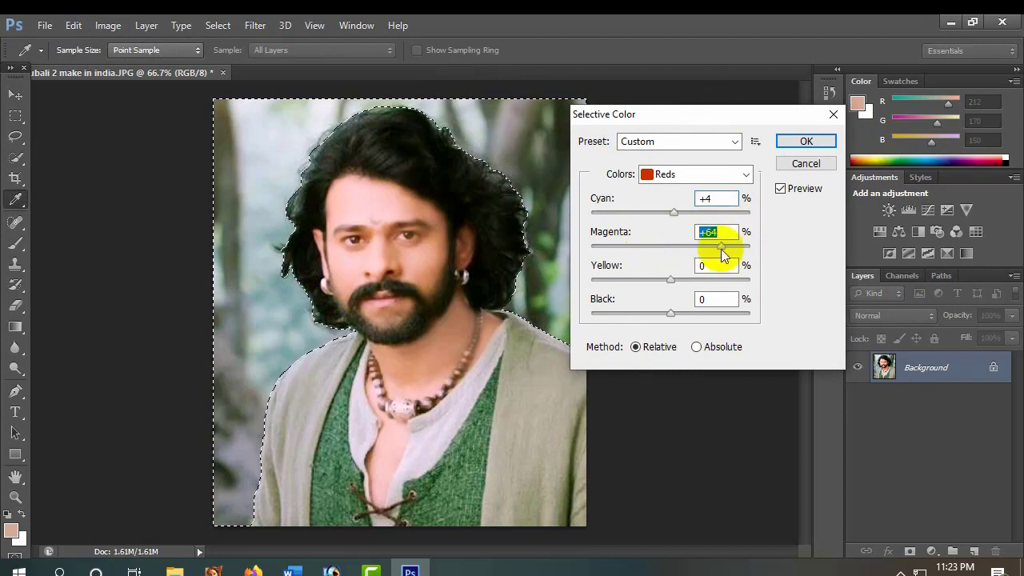
{"action": "left_click", "coordinate": [799, 164]}
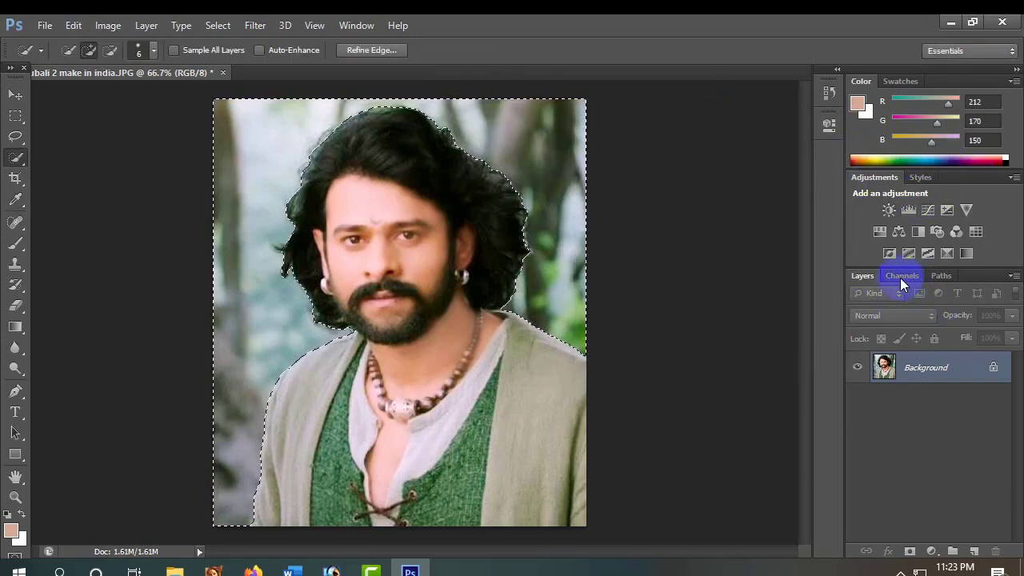
Start a Black & White adjustment on the selected background with Reds at 58% and a tint of hue 85 and saturation 100%
{"action": "left_click", "coordinate": [255, 24]}
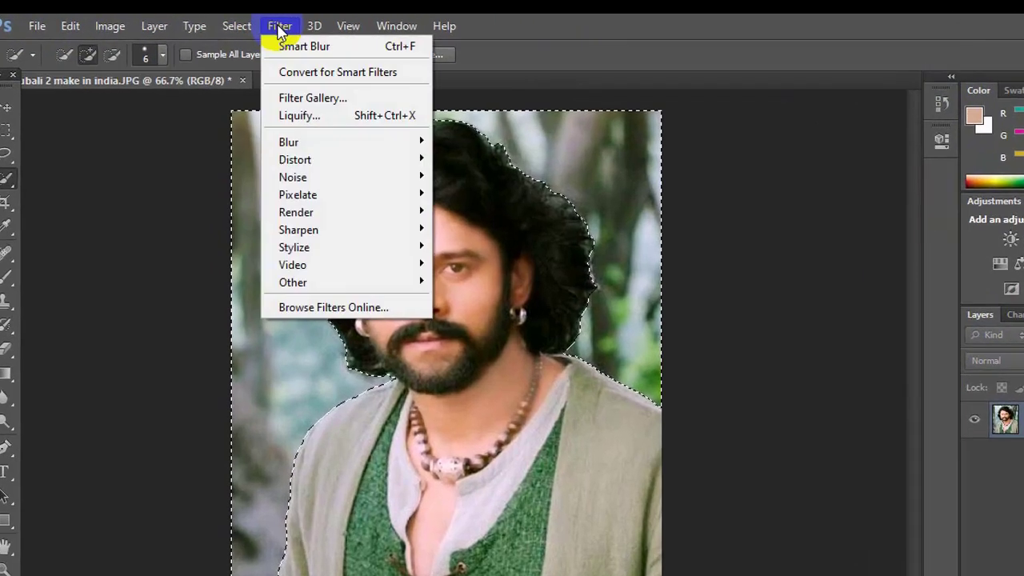
{"action": "mouse_move", "coordinate": [112, 28]}
{"action": "mouse_move", "coordinate": [240, 137]}
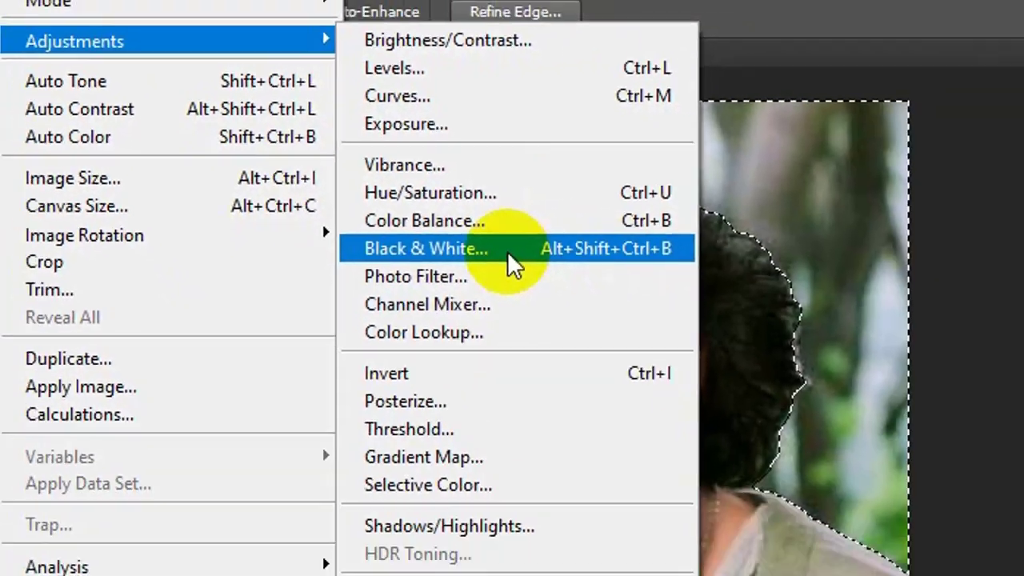
{"action": "left_click", "coordinate": [664, 343]}
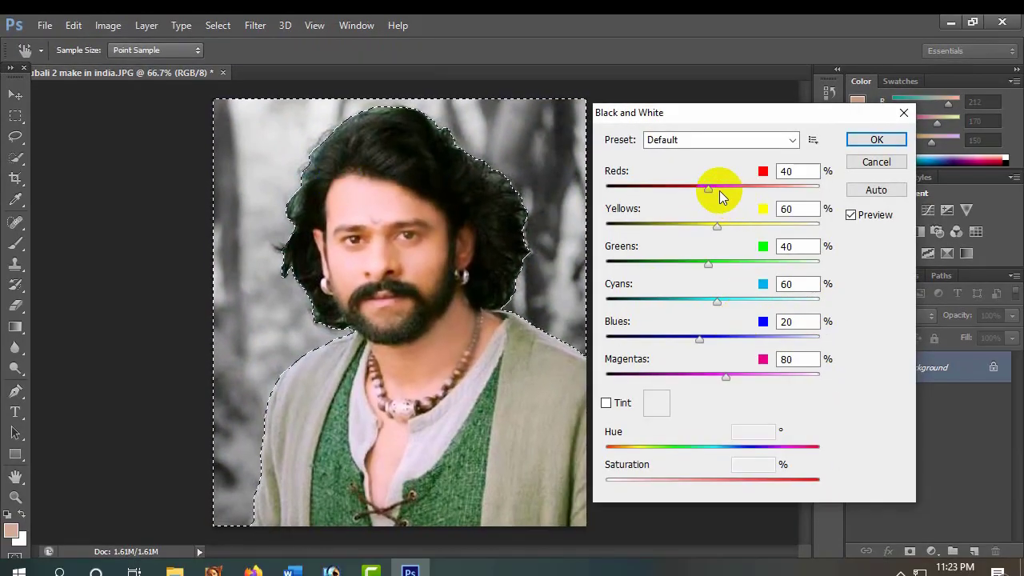
{"action": "left_click_drag", "start_coordinate": [805, 195], "coordinate": [716, 184]}
{"action": "left_click", "coordinate": [606, 402]}
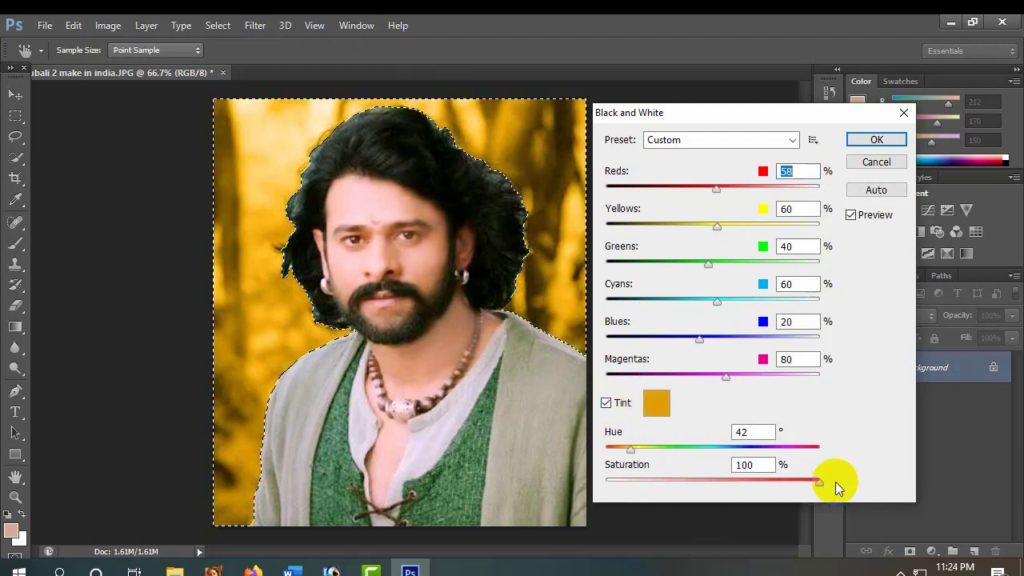
{"action": "left_click", "coordinate": [785, 448]}
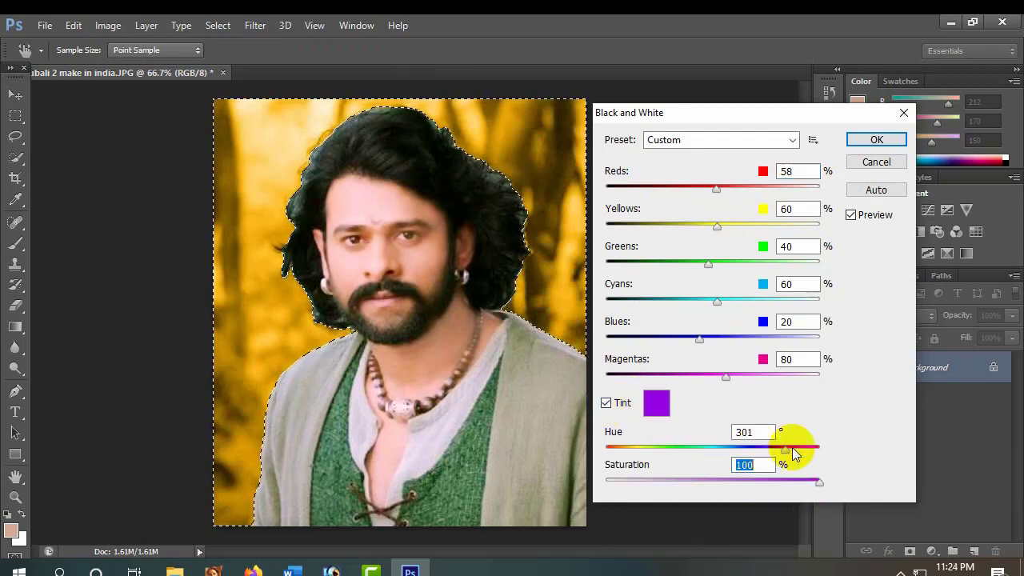
{"action": "left_click_drag", "start_coordinate": [831, 448], "coordinate": [657, 455]}
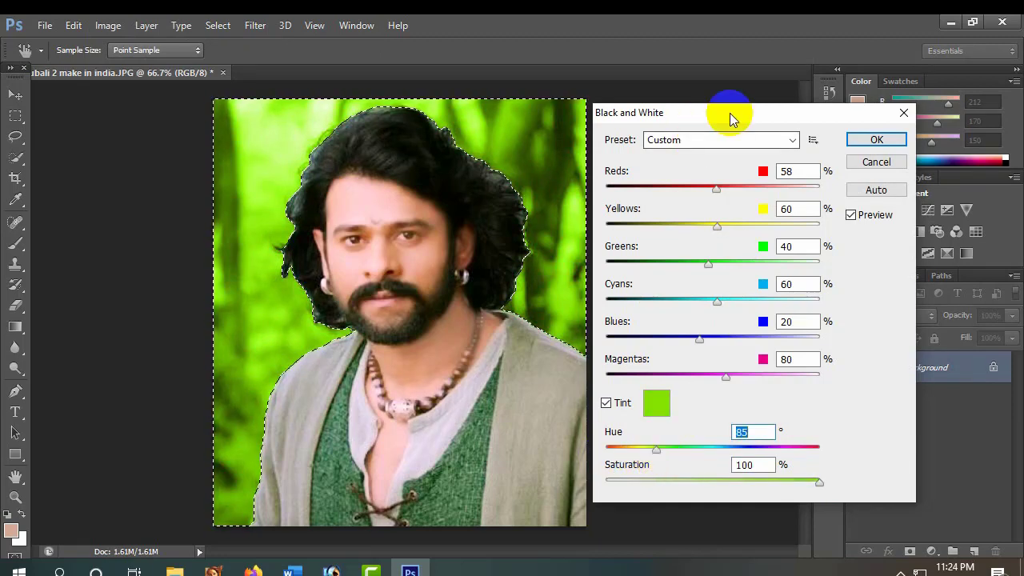
Set the background's Black & White adjustment to Yellows 38%, Greens 55% and a tint saturation of 53%
{"action": "left_click_drag", "start_coordinate": [731, 120], "coordinate": [821, 115]}
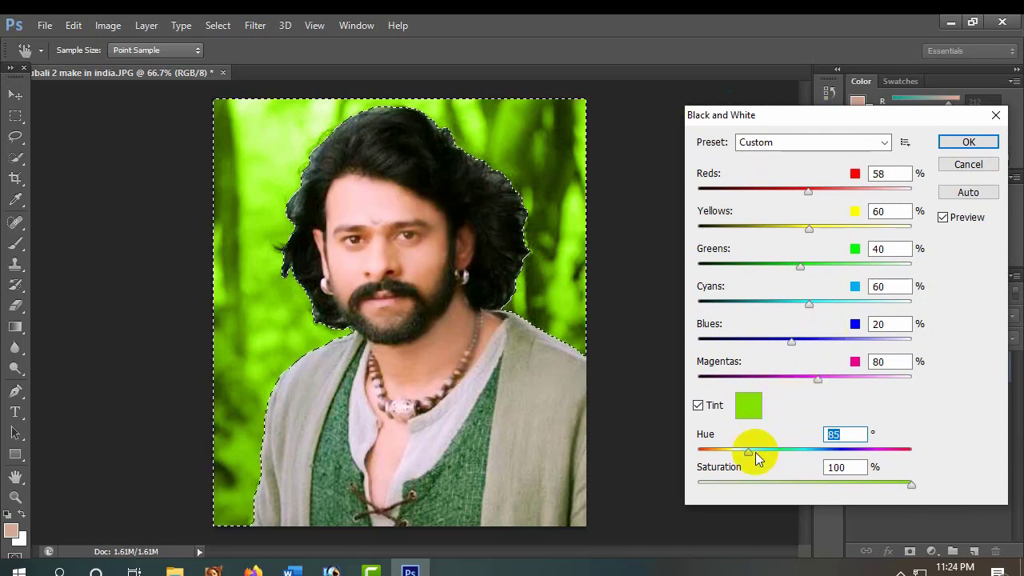
{"action": "left_click_drag", "start_coordinate": [770, 484], "coordinate": [939, 480]}
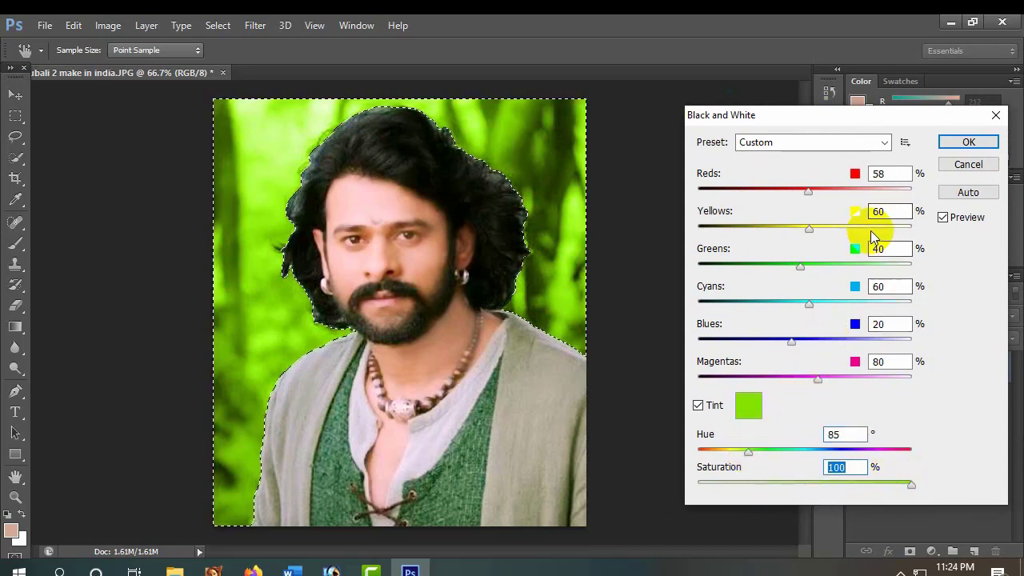
{"action": "left_click_drag", "start_coordinate": [870, 230], "coordinate": [801, 244]}
{"action": "left_click_drag", "start_coordinate": [830, 277], "coordinate": [806, 276]}
{"action": "left_click_drag", "start_coordinate": [722, 484], "coordinate": [811, 485]}
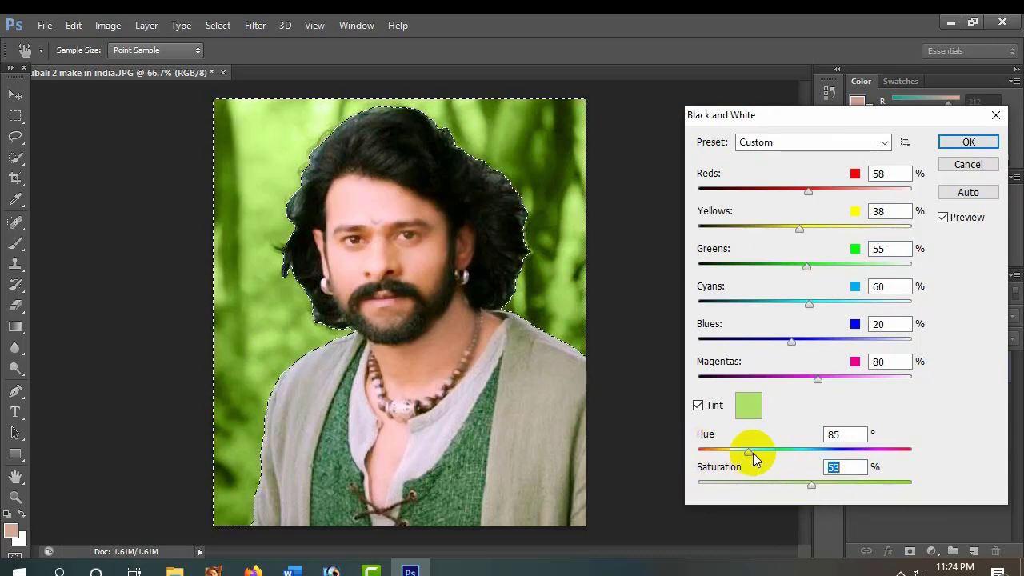
Shift the background tint to hue 46, apply the Black & White adjustment and deselect the background
{"action": "left_click_drag", "start_coordinate": [758, 459], "coordinate": [737, 458]}
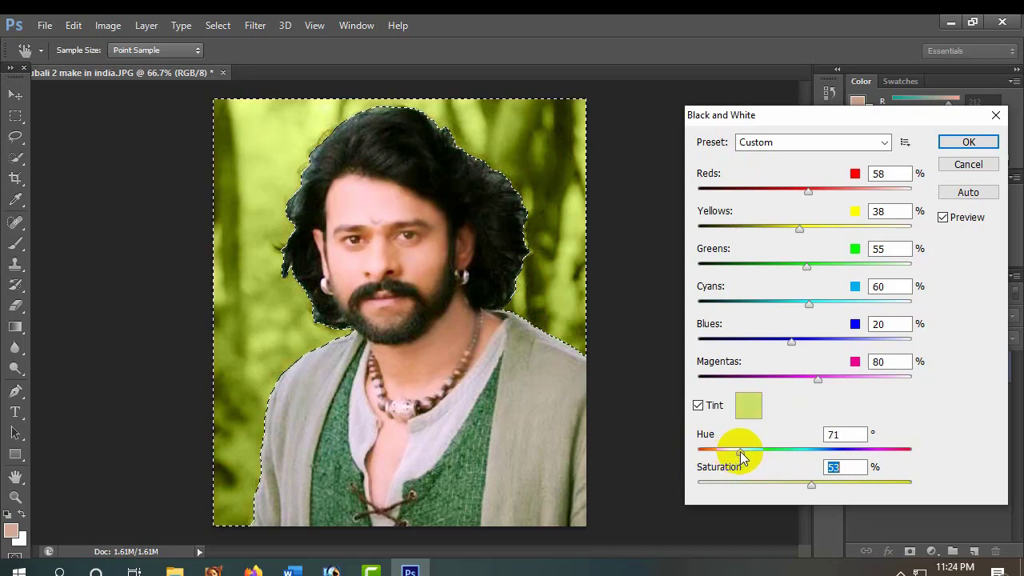
{"action": "mouse_move", "coordinate": [742, 456]}
{"action": "left_mouse_down"}
{"action": "mouse_move", "coordinate": [902, 463]}
{"action": "mouse_move", "coordinate": [814, 469]}
{"action": "mouse_move", "coordinate": [727, 461]}
{"action": "left_mouse_up"}
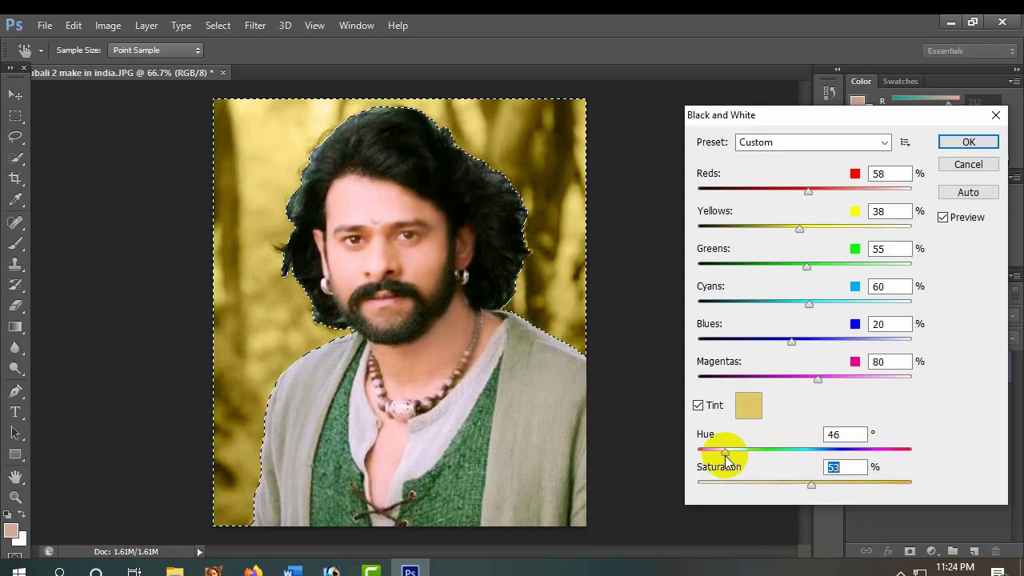
{"action": "left_click", "coordinate": [968, 142]}
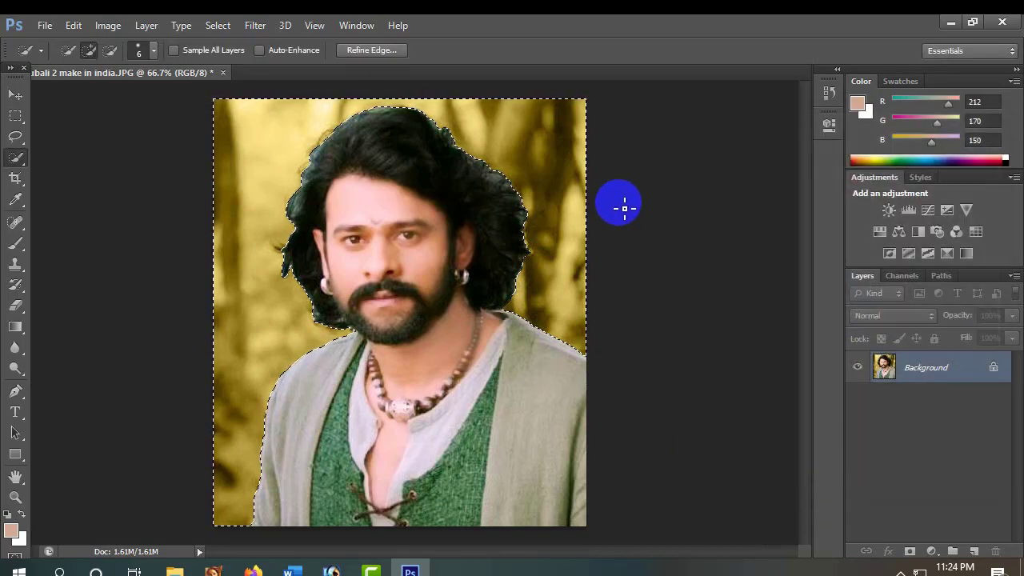
{"action": "key", "text": "l"}
{"action": "key", "text": "ctrl+d"}
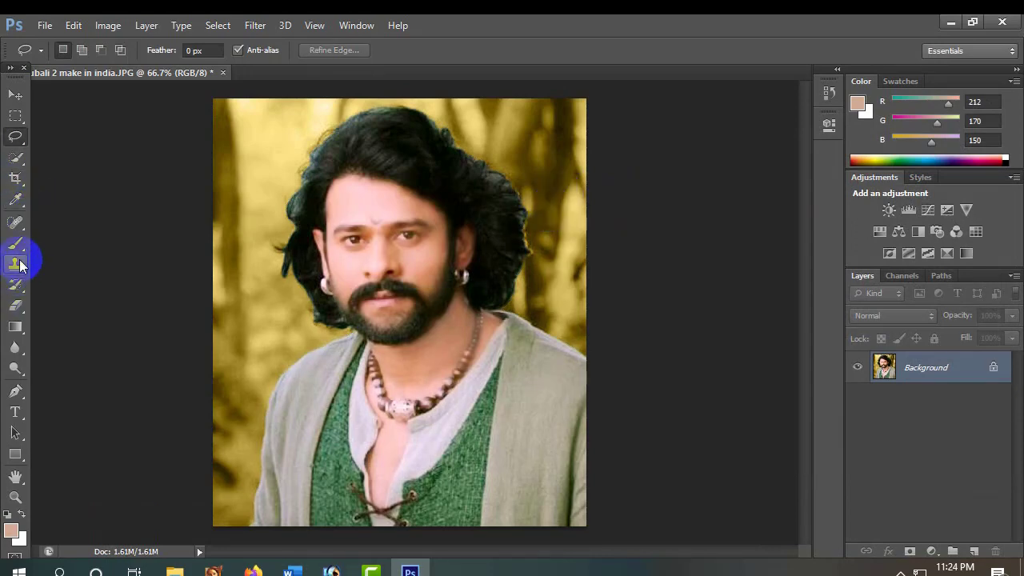
Blend the outer edges of the hair into the background with the Smudge tool at 10% strength, using 100 and 80 px brushes
{"action": "left_click", "coordinate": [14, 348]}
{"action": "left_click", "coordinate": [77, 377]}
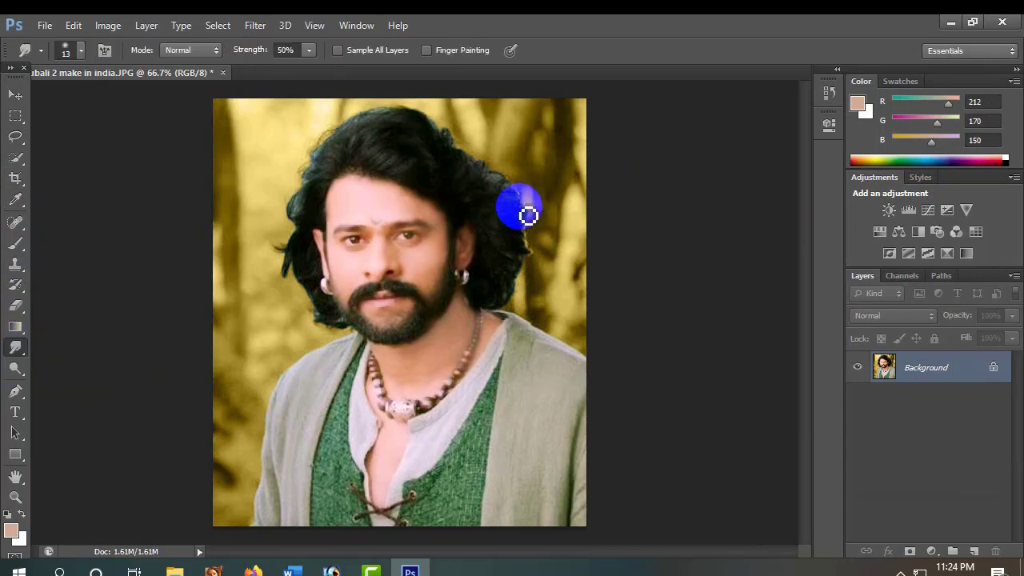
{"action": "left_click", "coordinate": [301, 50]}
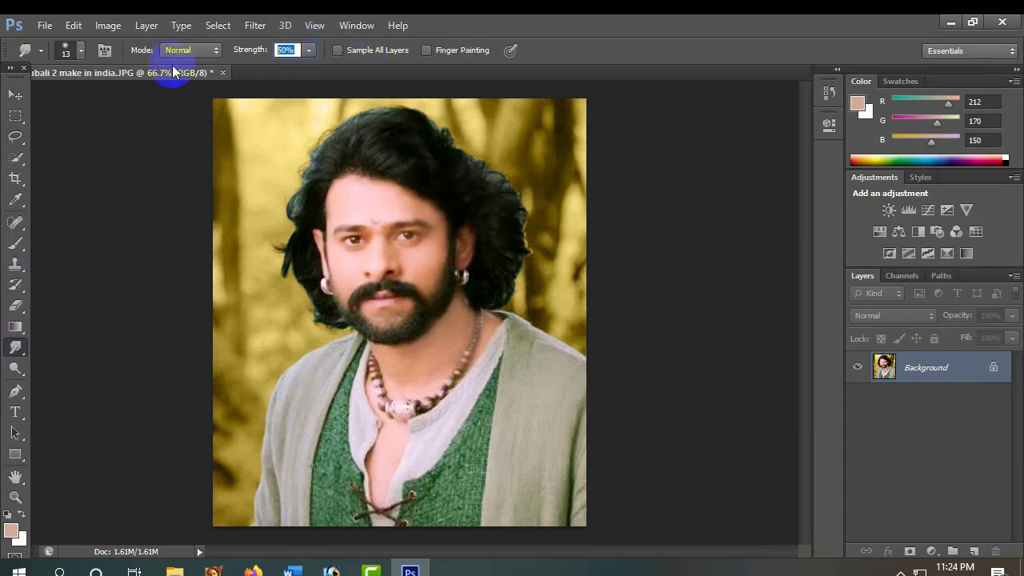
{"action": "key", "text": "Return"}
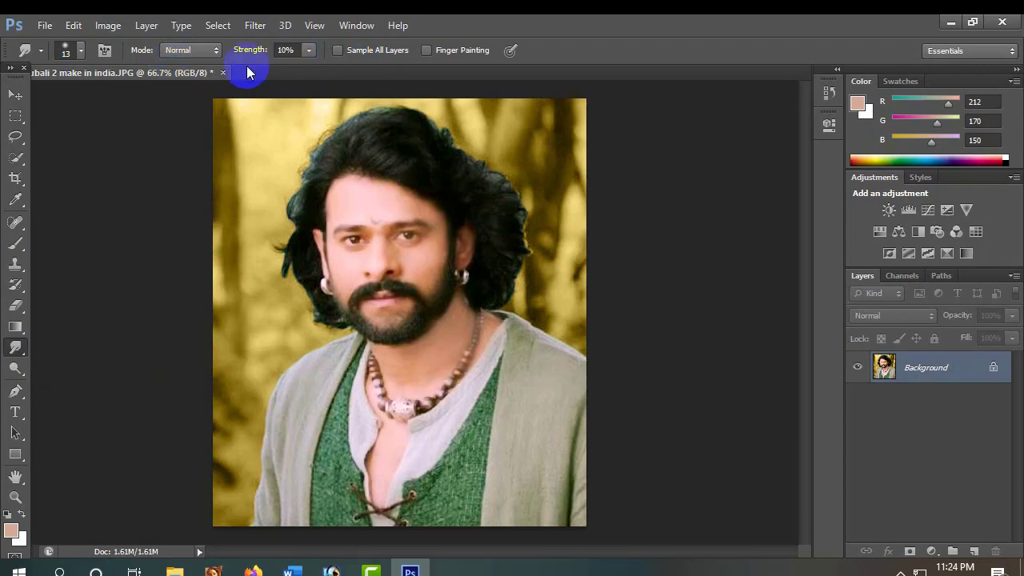
{"action": "key", "text": "bracketright"}
{"action": "key", "text": "bracketright"}
{"action": "key", "text": "bracketright"}
{"action": "key", "text": "bracketright"}
{"action": "key", "text": "bracketright"}
{"action": "key", "text": "bracketright"}
{"action": "key", "text": "bracketright"}
{"action": "key", "text": "bracketright"}
{"action": "key", "text": "bracketright"}
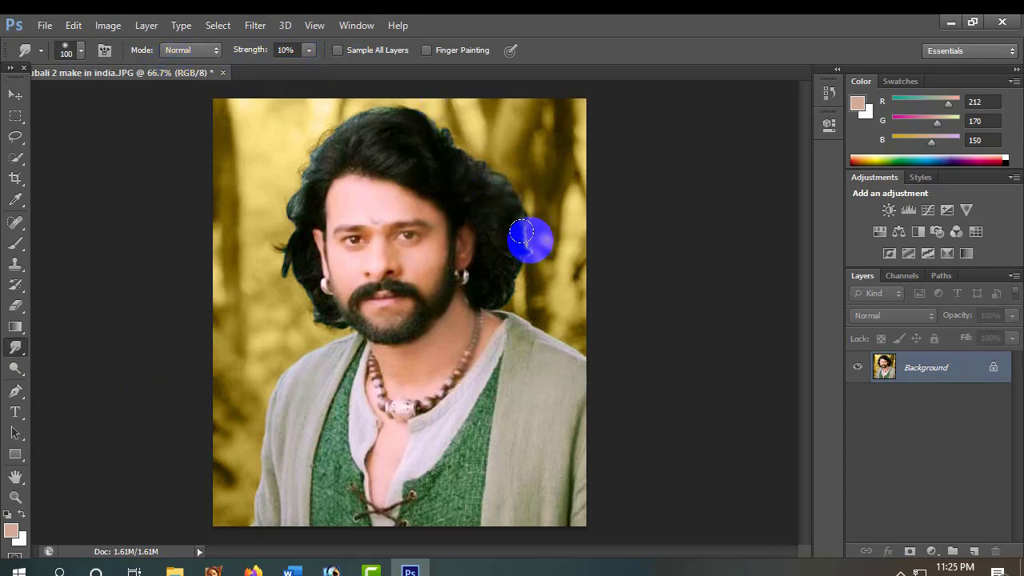
{"action": "key", "text": "bracketleft"}
{"action": "key", "text": "bracketleft"}
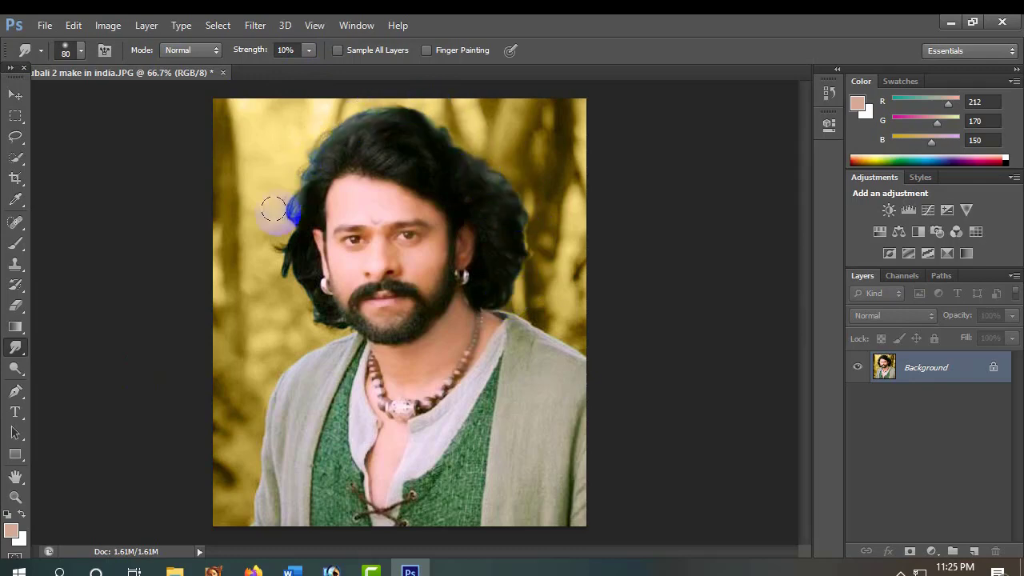
Smudge the lips and facial skin up close at 6% strength, using 30 and 35 px brushes
{"action": "left_click", "coordinate": [286, 50]}
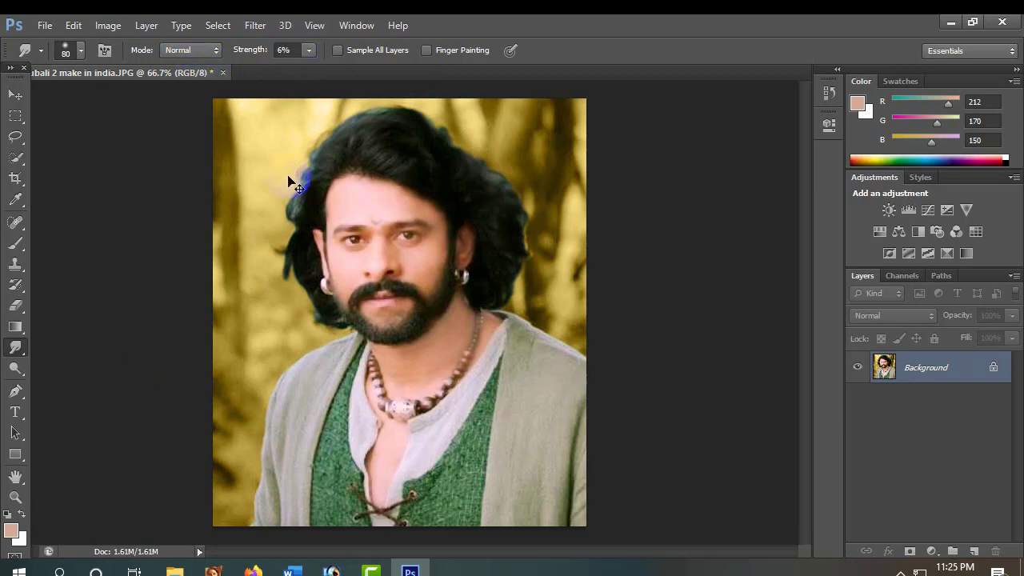
{"action": "key", "text": "ctrl+plus"}
{"action": "key", "text": "ctrl+plus"}
{"action": "mouse_move", "coordinate": [540, 344]}
{"action": "left_mouse_down"}
{"action": "mouse_move", "coordinate": [575, 465]}
{"action": "mouse_move", "coordinate": [676, 488]}
{"action": "left_mouse_up"}
{"action": "key", "text": "bracketleft"}
{"action": "key", "text": "bracketleft"}
{"action": "key", "text": "bracketleft"}
{"action": "mouse_move", "coordinate": [549, 472]}
{"action": "left_mouse_down"}
{"action": "mouse_move", "coordinate": [520, 431]}
{"action": "mouse_move", "coordinate": [469, 449]}
{"action": "left_mouse_up"}
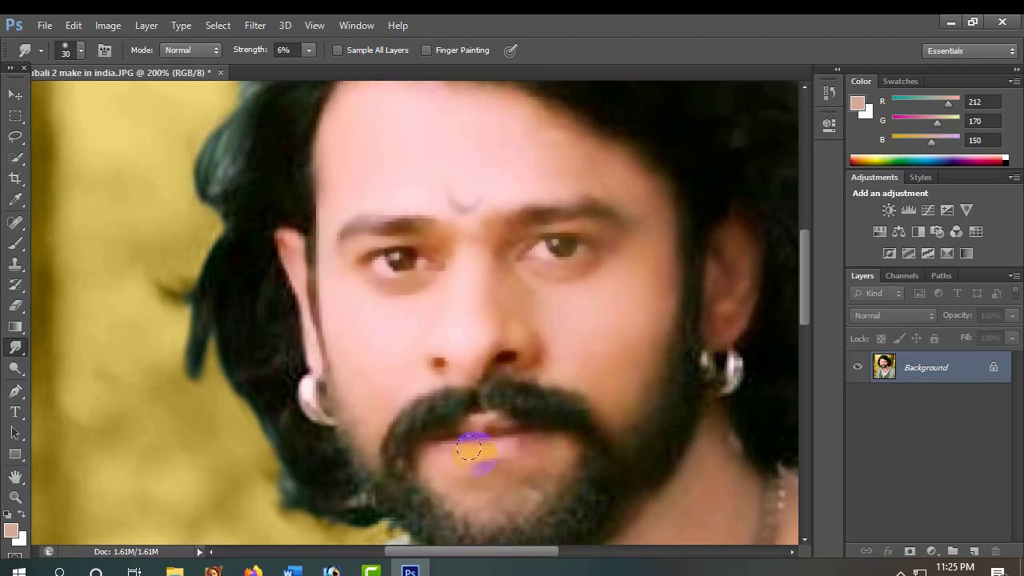
{"action": "key", "text": "bracketright"}
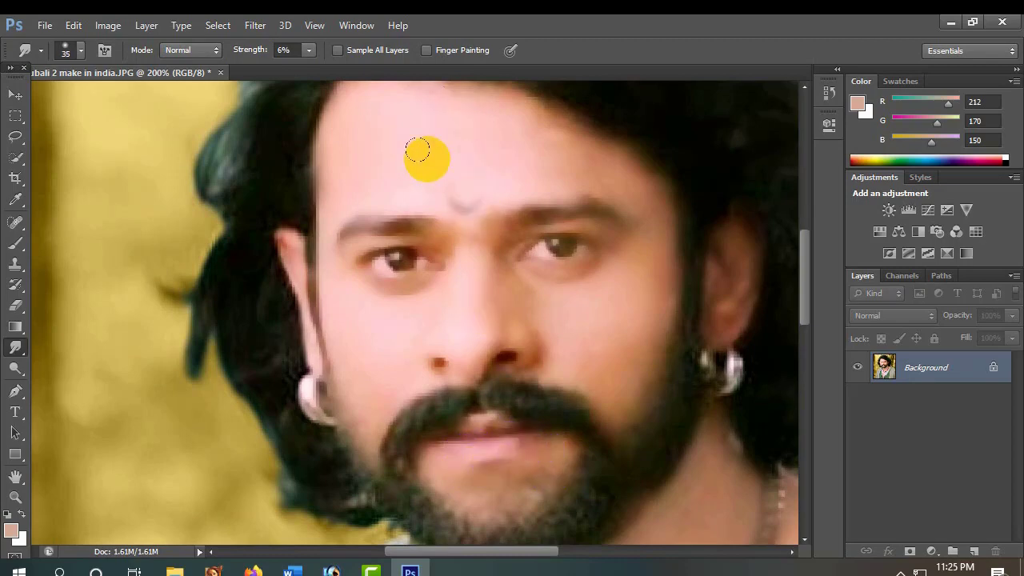
Smooth the remaining skin on the forehead, cheeks and neck with the 35 px Smudge brush and review the whole portrait
{"action": "key", "text": "Tab"}
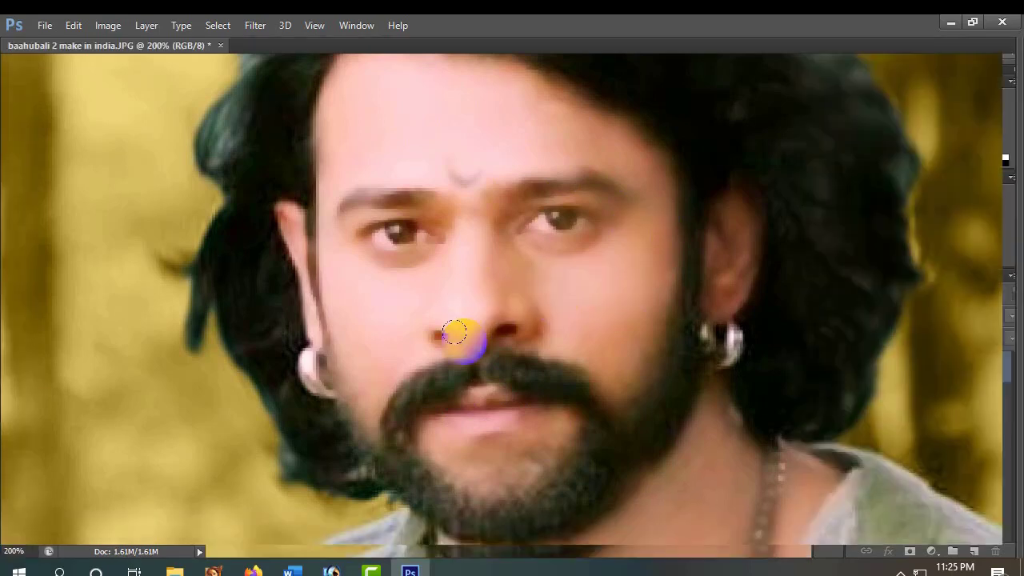
{"action": "left_click_drag", "start_coordinate": [456, 338], "coordinate": [581, 260]}
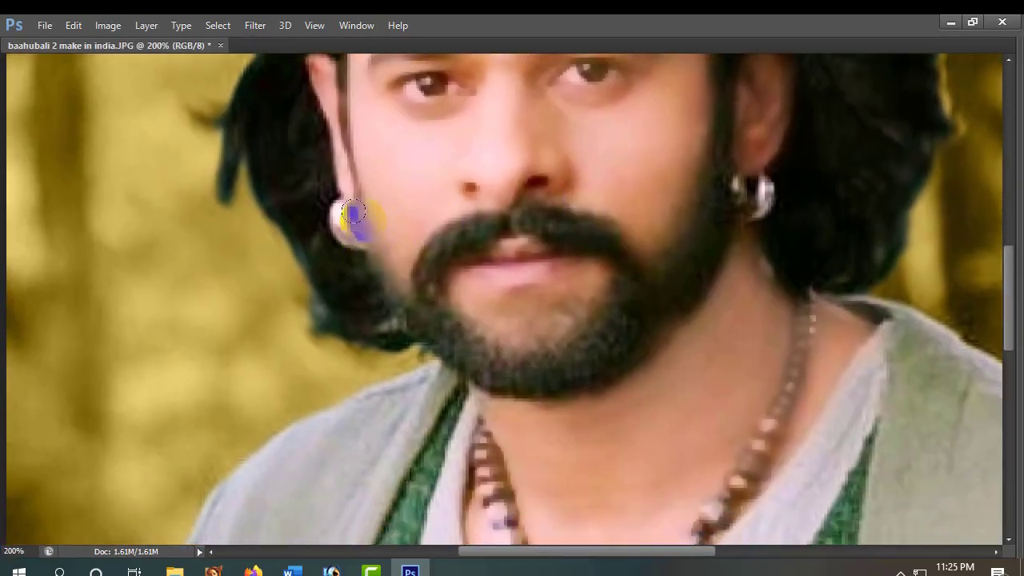
{"action": "mouse_move", "coordinate": [335, 128]}
{"action": "left_mouse_down"}
{"action": "mouse_move", "coordinate": [393, 243]}
{"action": "mouse_move", "coordinate": [382, 343]}
{"action": "mouse_move", "coordinate": [441, 389]}
{"action": "left_mouse_up"}
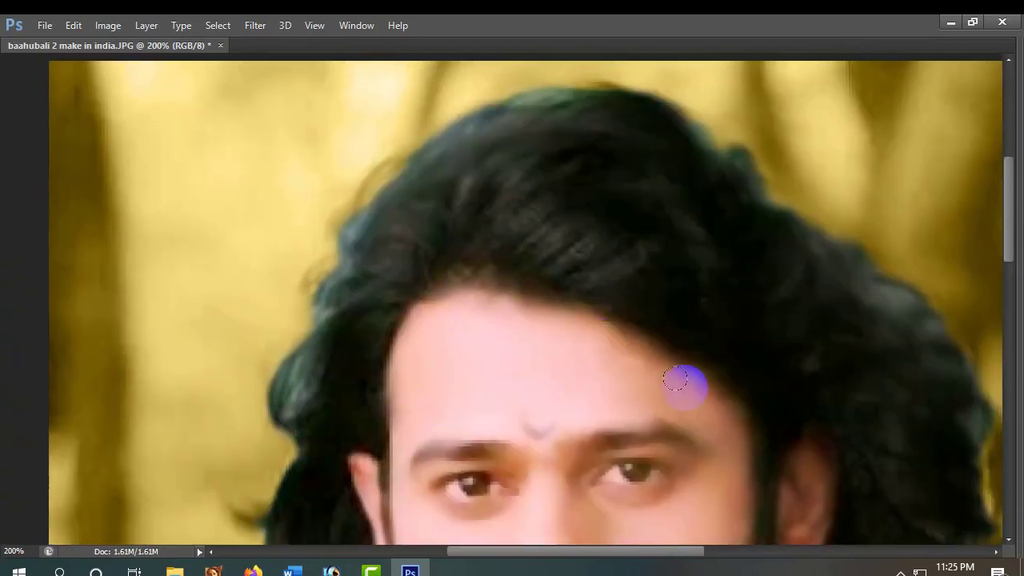
{"action": "left_click_drag", "start_coordinate": [697, 396], "coordinate": [583, 241]}
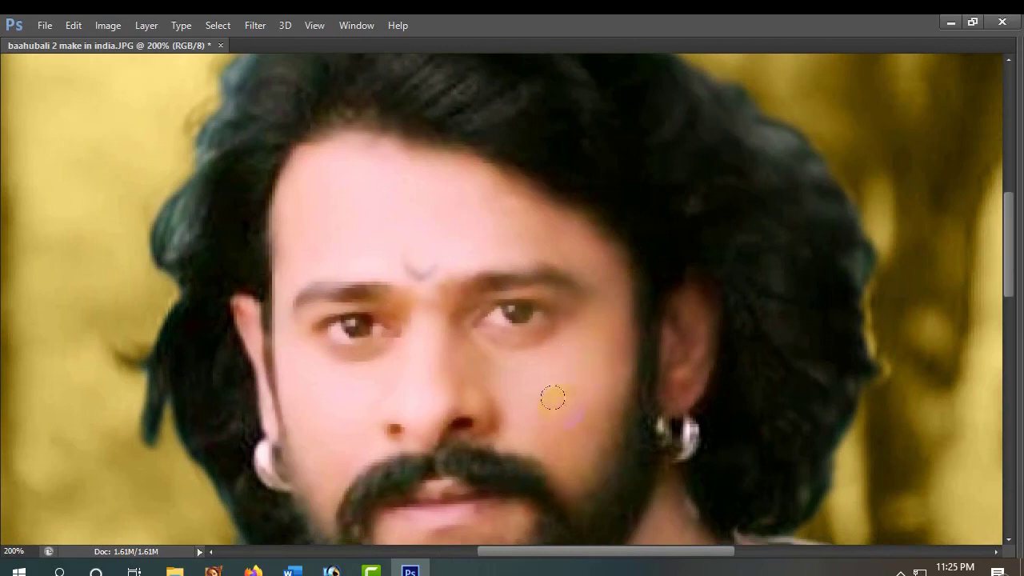
{"action": "left_click_drag", "start_coordinate": [683, 466], "coordinate": [651, 304]}
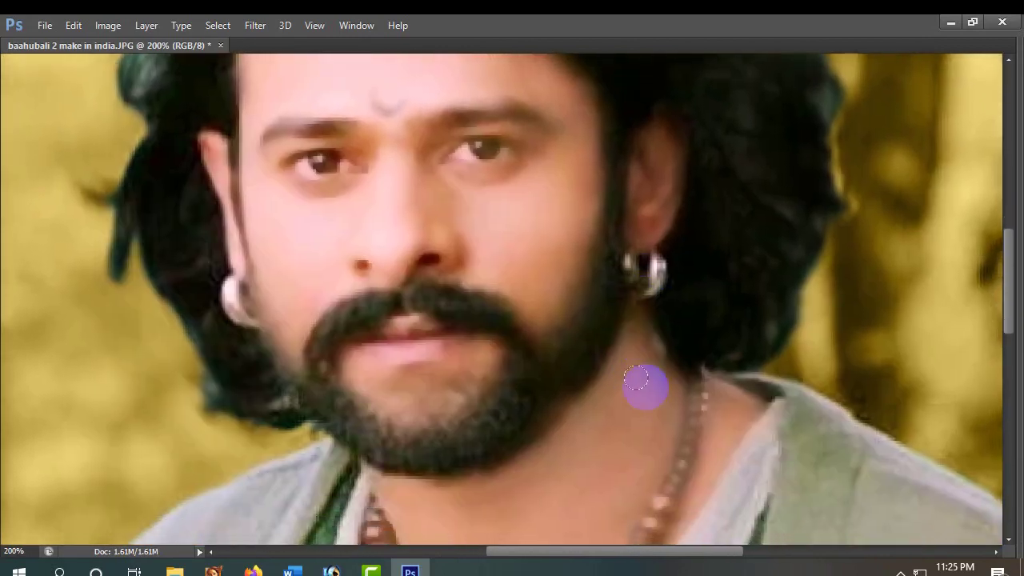
{"action": "left_click_drag", "start_coordinate": [591, 408], "coordinate": [566, 336]}
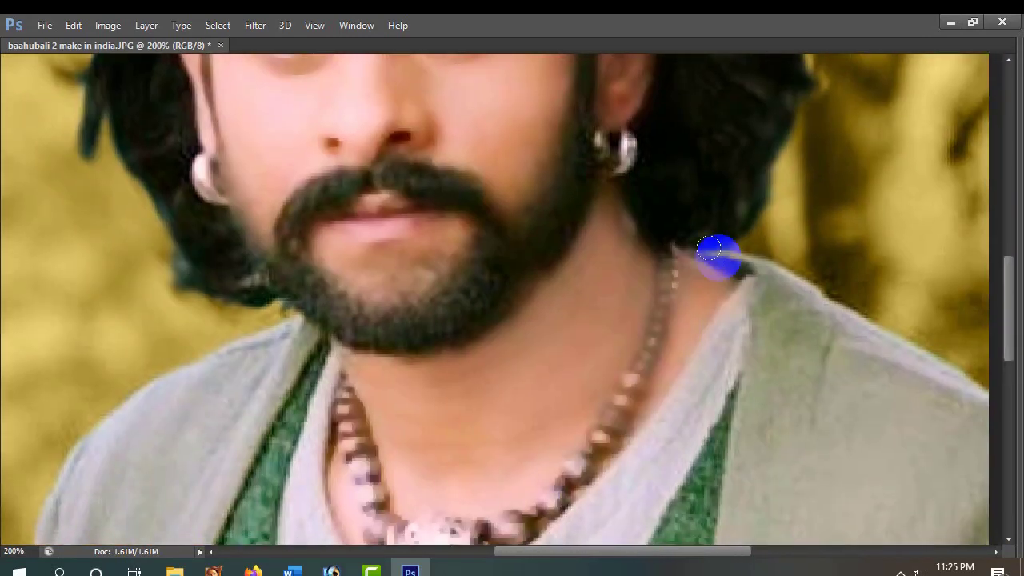
{"action": "left_click_drag", "start_coordinate": [667, 334], "coordinate": [626, 292]}
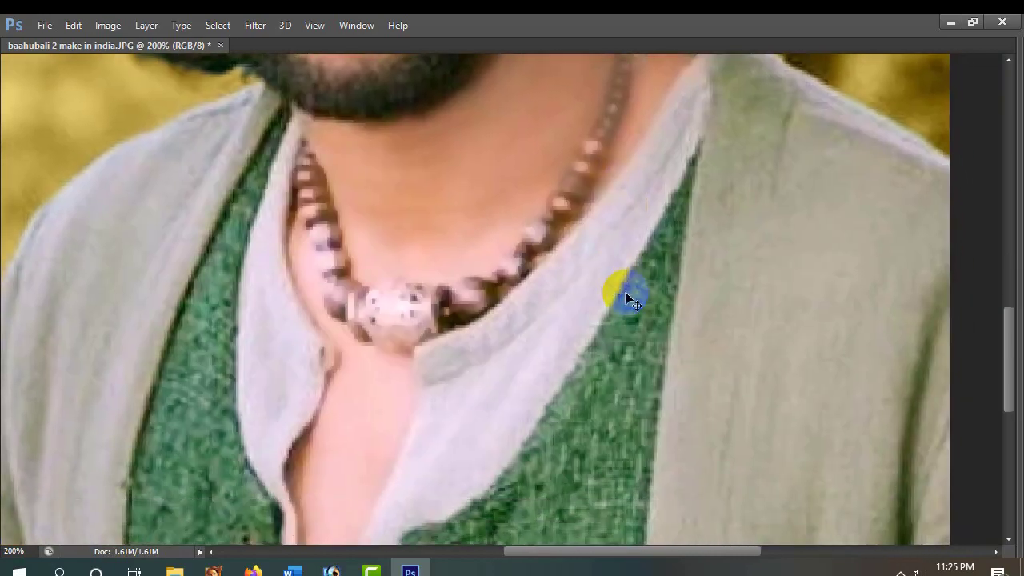
{"action": "scroll", "coordinate": [627, 297], "scroll_direction": "down", "scroll_amount": 2}
{"action": "scroll", "coordinate": [627, 298], "scroll_direction": "up", "scroll_amount": 1}
{"action": "scroll", "coordinate": [627, 297], "scroll_direction": "down", "scroll_amount": 1}
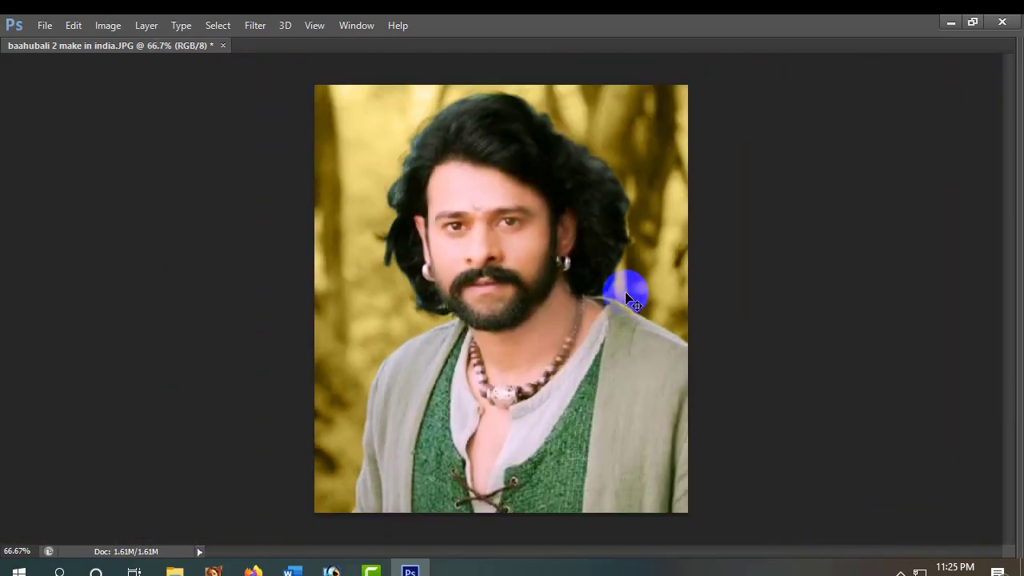
{"action": "scroll", "coordinate": [628, 300], "scroll_direction": "up", "scroll_amount": 1}
{"action": "left_click_drag", "start_coordinate": [626, 294], "coordinate": [652, 360]}
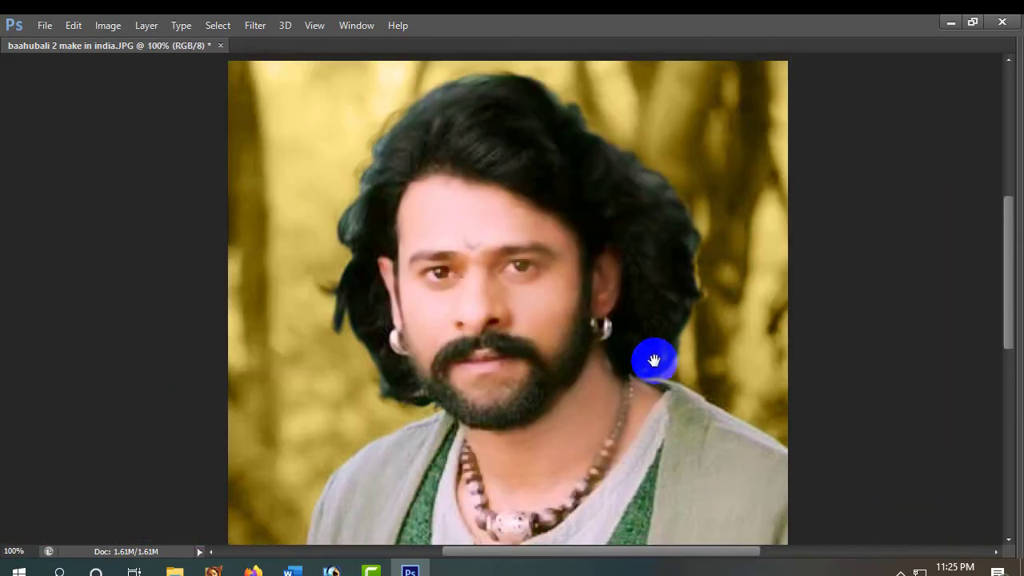
{"action": "key", "text": "Tab"}
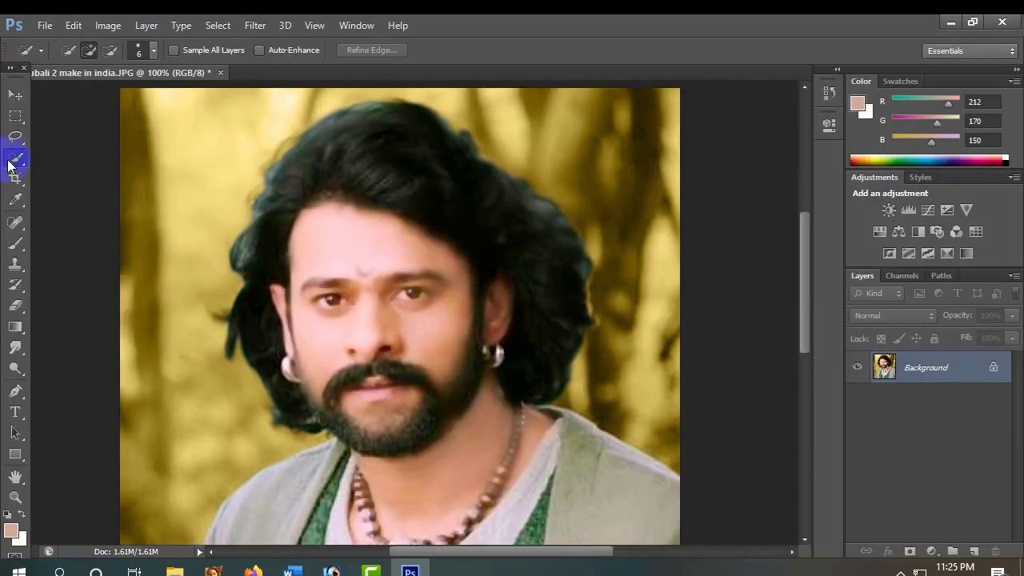
Select the bright skin of the forehead and cheek with the Magic Wand tool and feather the selection by 15 pixels
{"action": "left_click", "coordinate": [17, 159]}
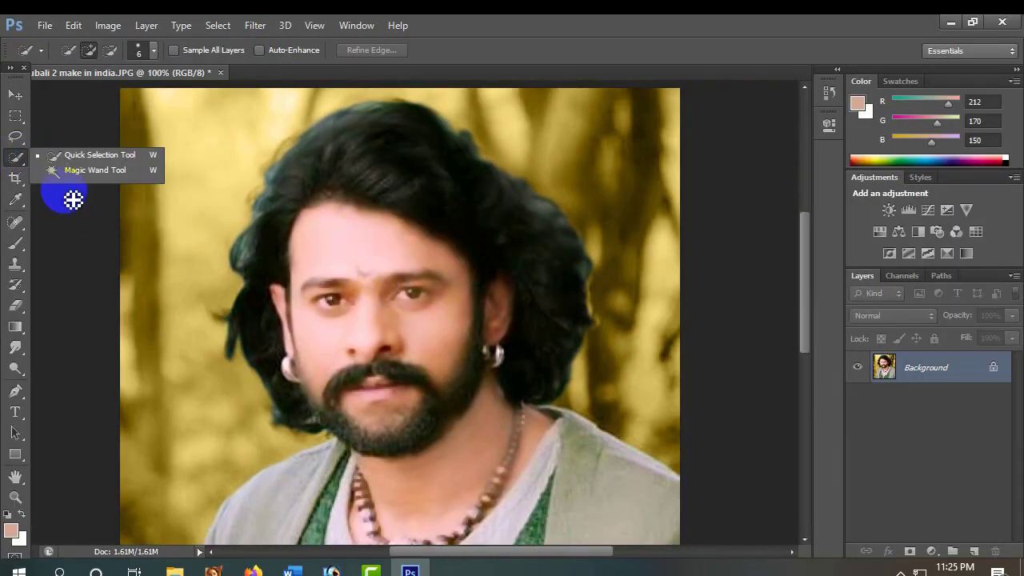
{"action": "left_click", "coordinate": [58, 170]}
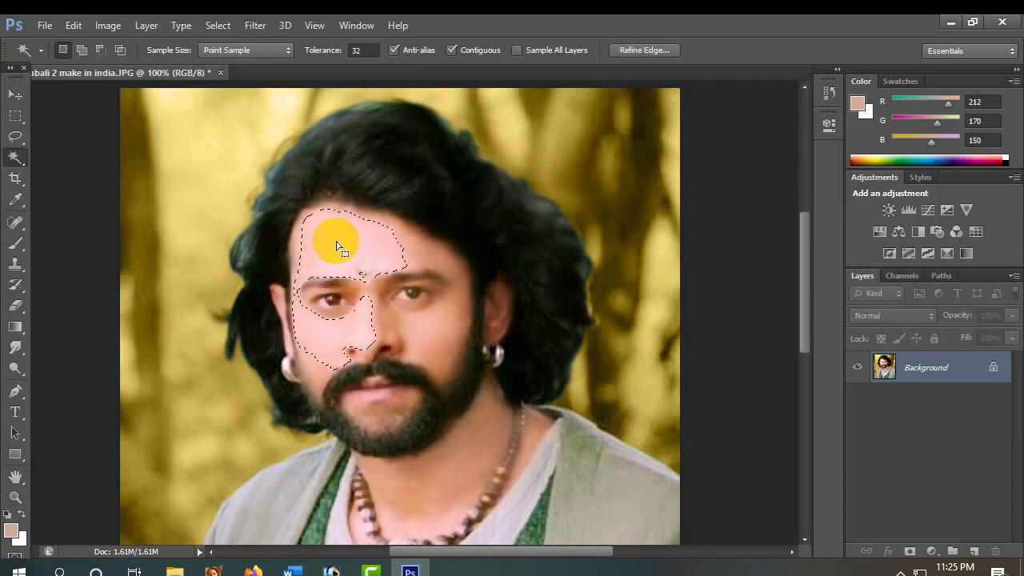
{"action": "right_click", "coordinate": [337, 245]}
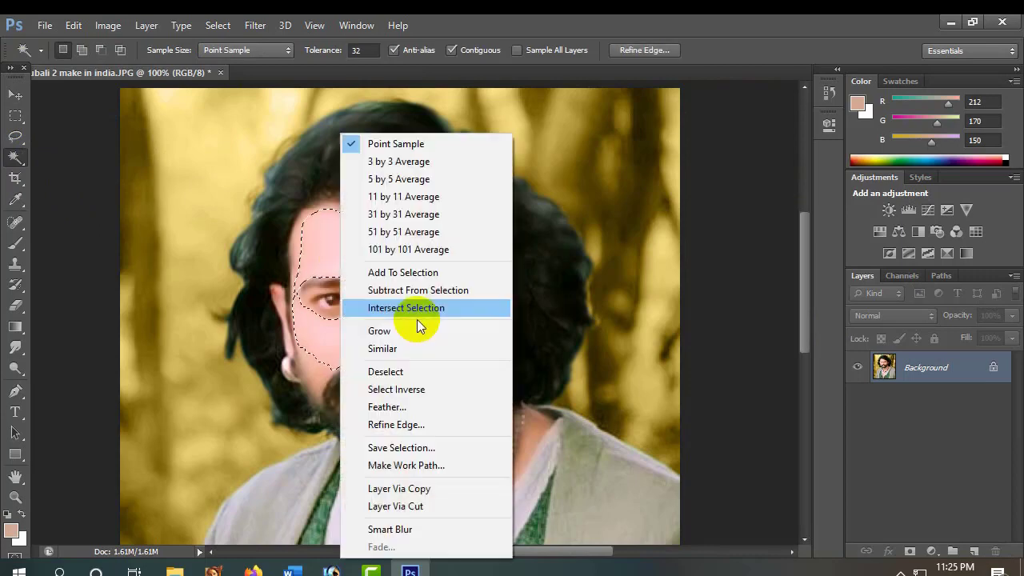
{"action": "left_click", "coordinate": [405, 407]}
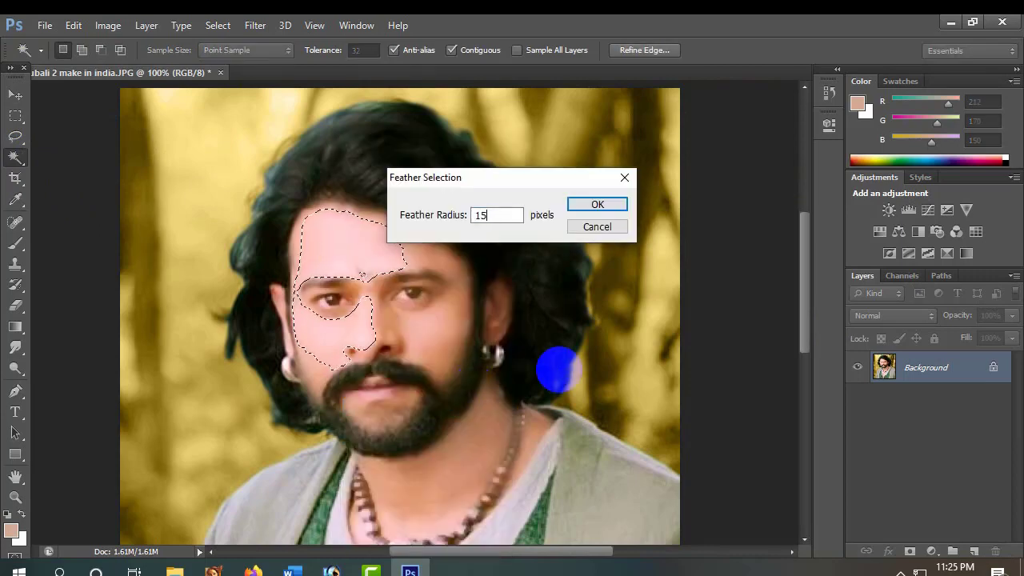
{"action": "type", "text": "15"}
{"action": "key", "text": "Return"}
Start a Curves adjustment on the selected skin and lower the Green channel's white point to output 243
{"action": "key", "text": "ctrl+m"}
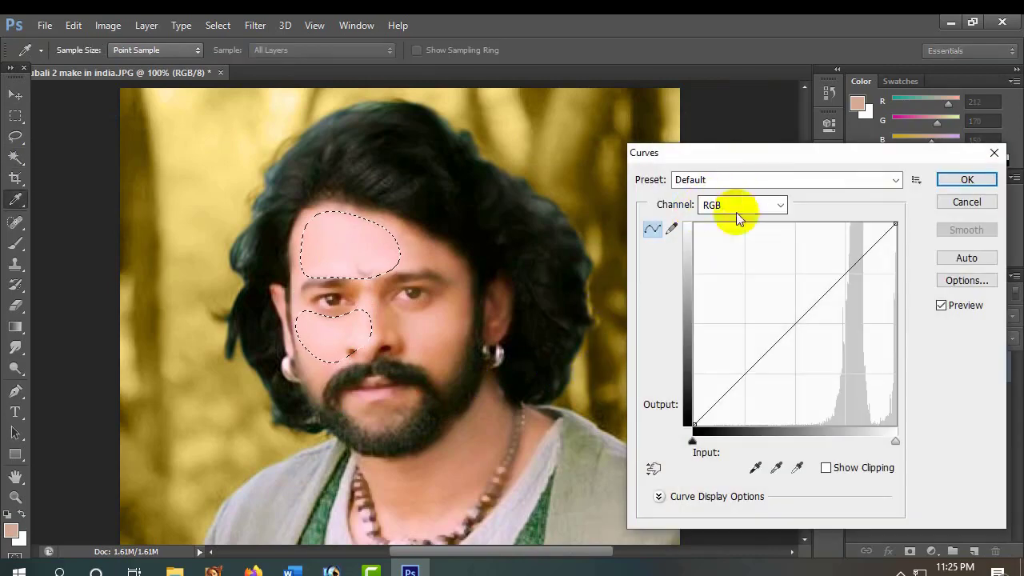
{"action": "left_click", "coordinate": [738, 215]}
{"action": "left_click", "coordinate": [736, 250]}
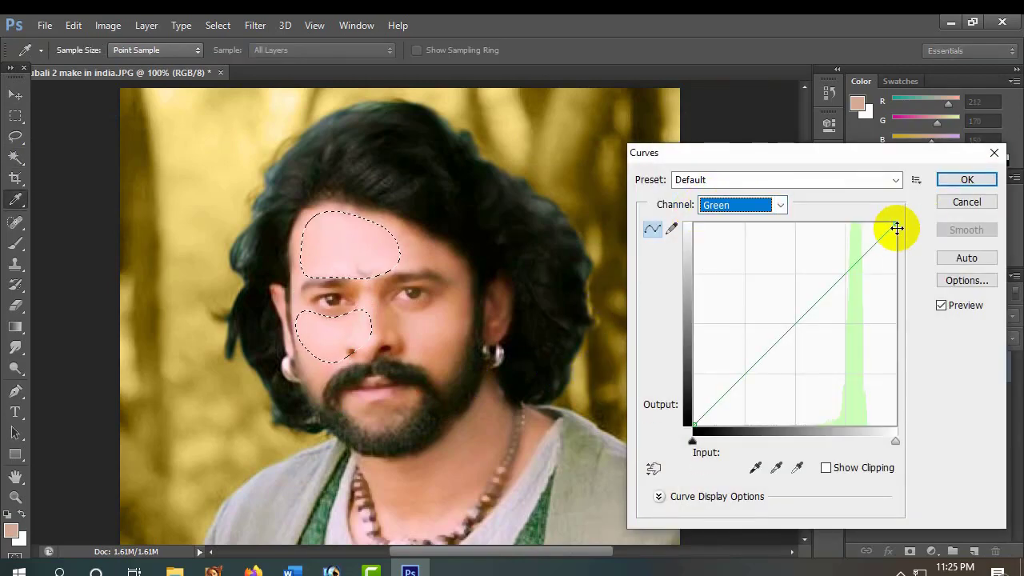
{"action": "left_click_drag", "start_coordinate": [897, 228], "coordinate": [907, 239]}
Lower the Blue channel's white point to output 235, apply the Curves adjustment and deselect the skin
{"action": "left_click", "coordinate": [741, 204]}
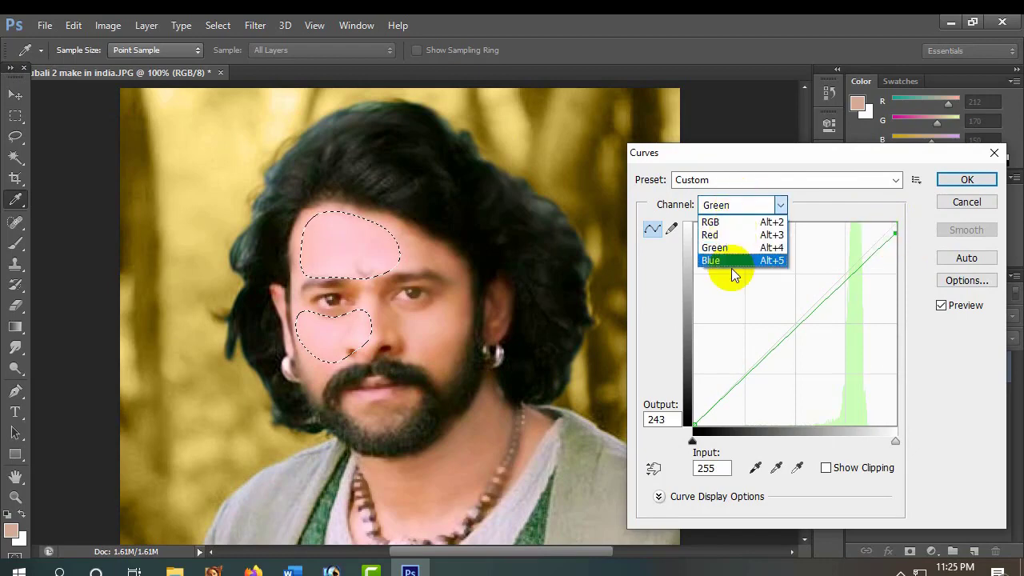
{"action": "left_click", "coordinate": [730, 260]}
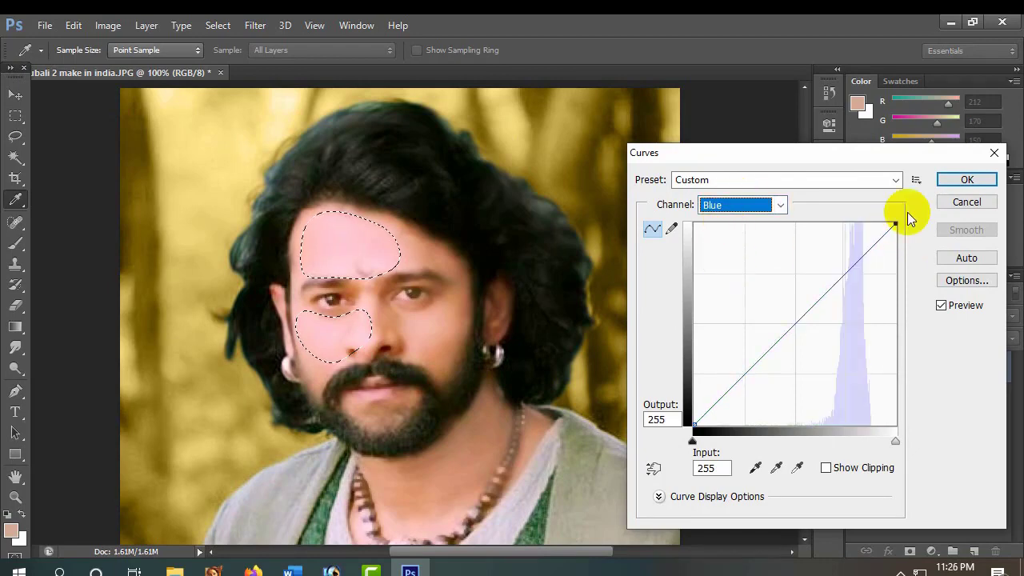
{"action": "left_click_drag", "start_coordinate": [899, 232], "coordinate": [913, 239]}
{"action": "left_click", "coordinate": [960, 183]}
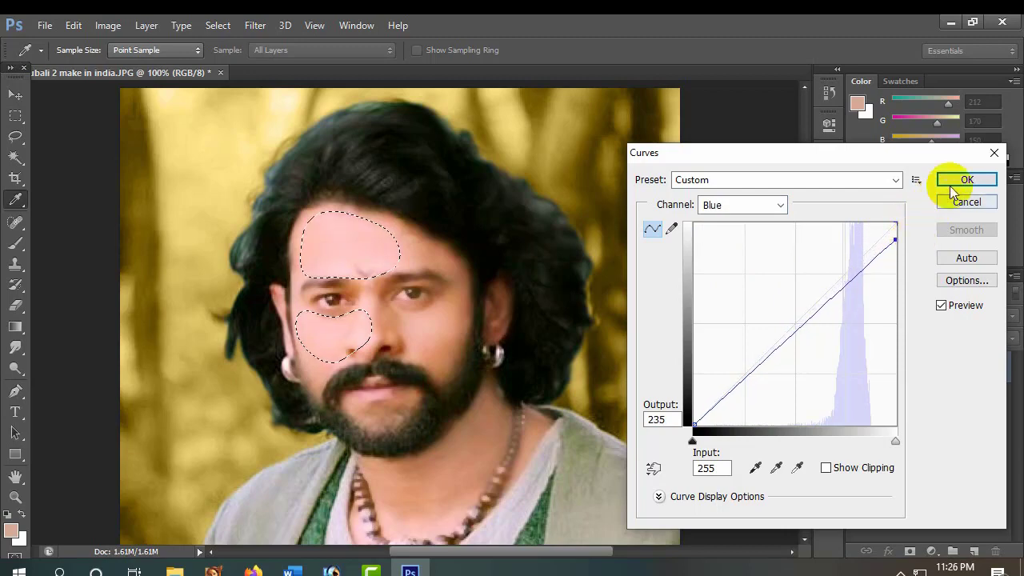
{"action": "key", "text": "l"}
{"action": "key", "text": "ctrl+d"}
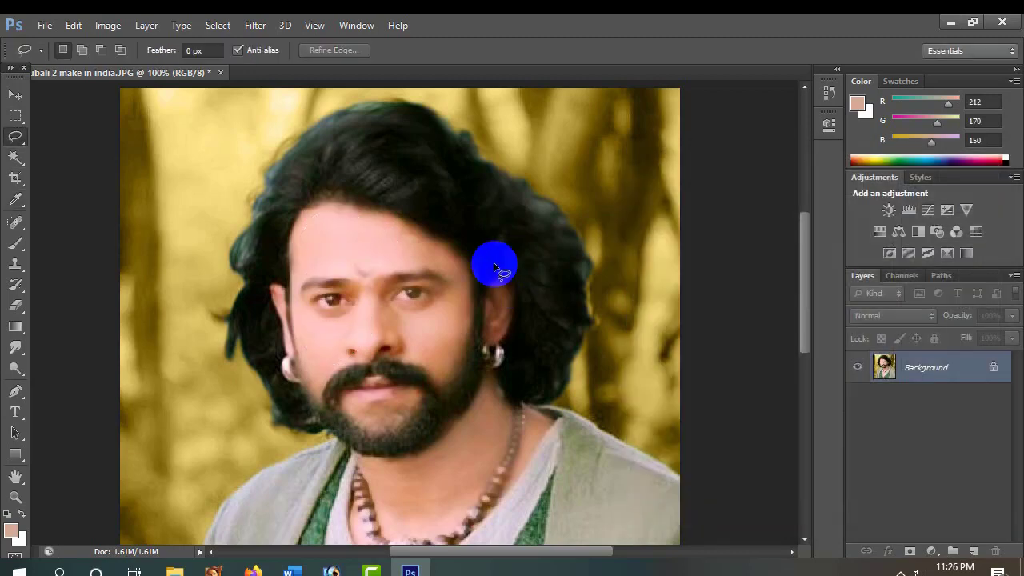
{"action": "left_click_drag", "start_coordinate": [507, 361], "coordinate": [608, 281]}
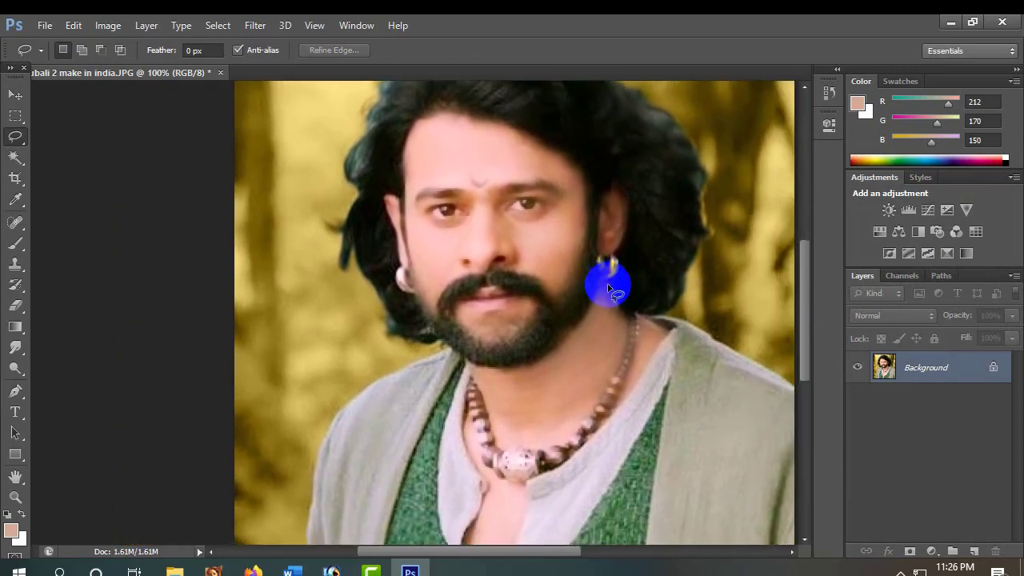
{"action": "key", "text": "ctrl+minus"}
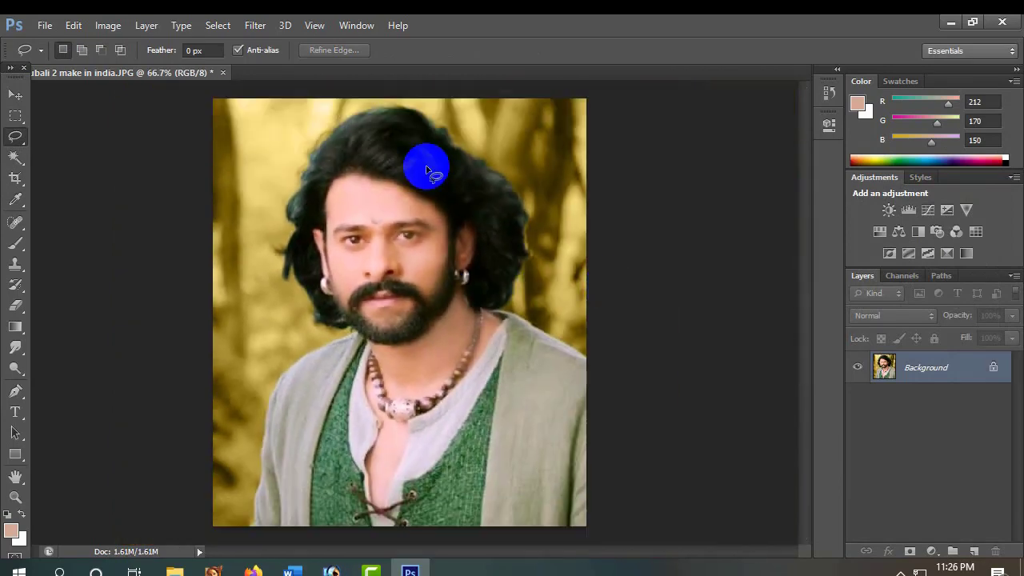
{"action": "left_click", "coordinate": [120, 27]}
{"action": "mouse_move", "coordinate": [181, 65]}
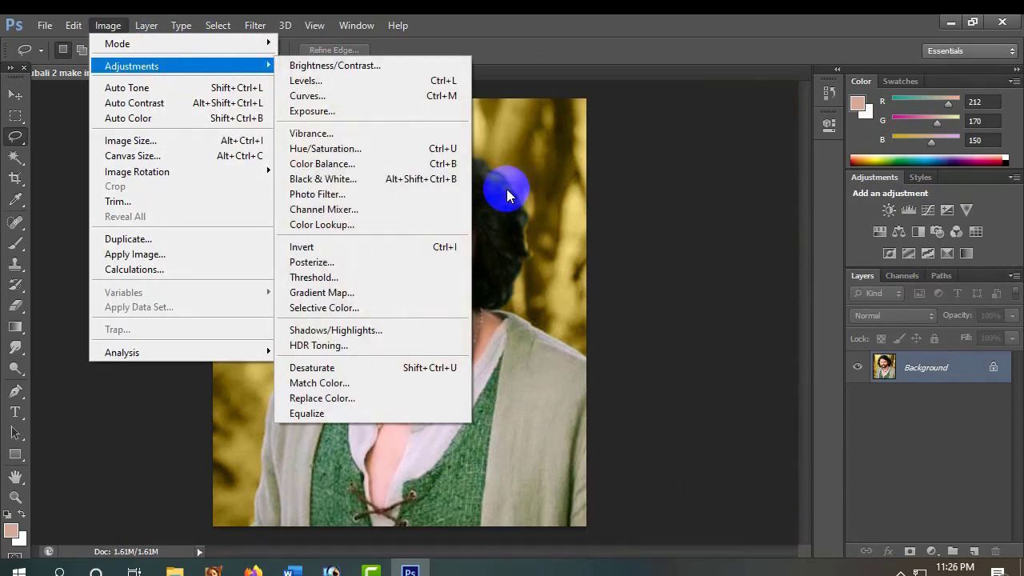
{"action": "left_click", "coordinate": [357, 210]}
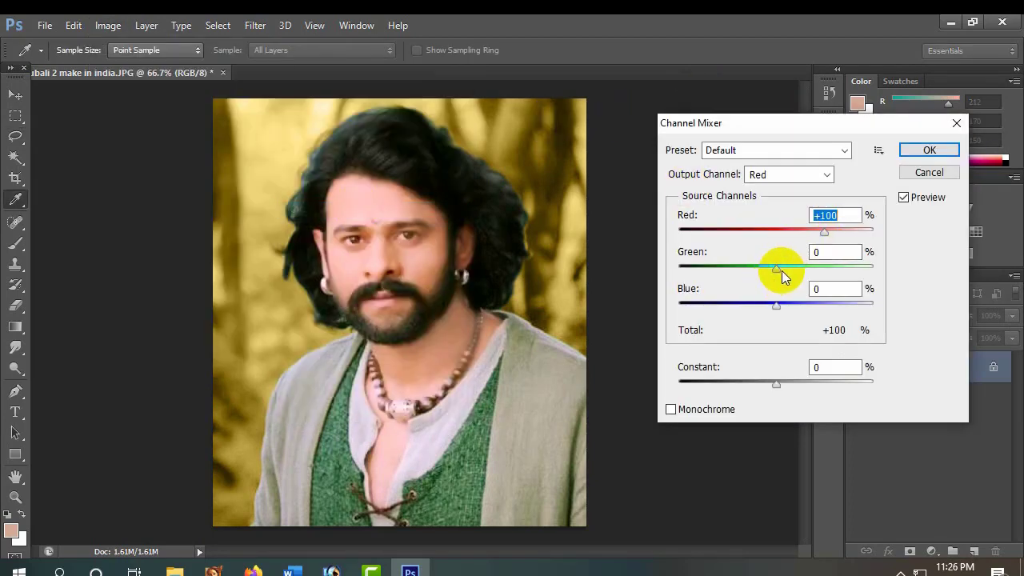
{"action": "mouse_move", "coordinate": [783, 276]}
{"action": "left_mouse_down"}
{"action": "mouse_move", "coordinate": [848, 269]}
{"action": "mouse_move", "coordinate": [798, 274]}
{"action": "left_mouse_up"}
{"action": "left_click", "coordinate": [934, 174]}
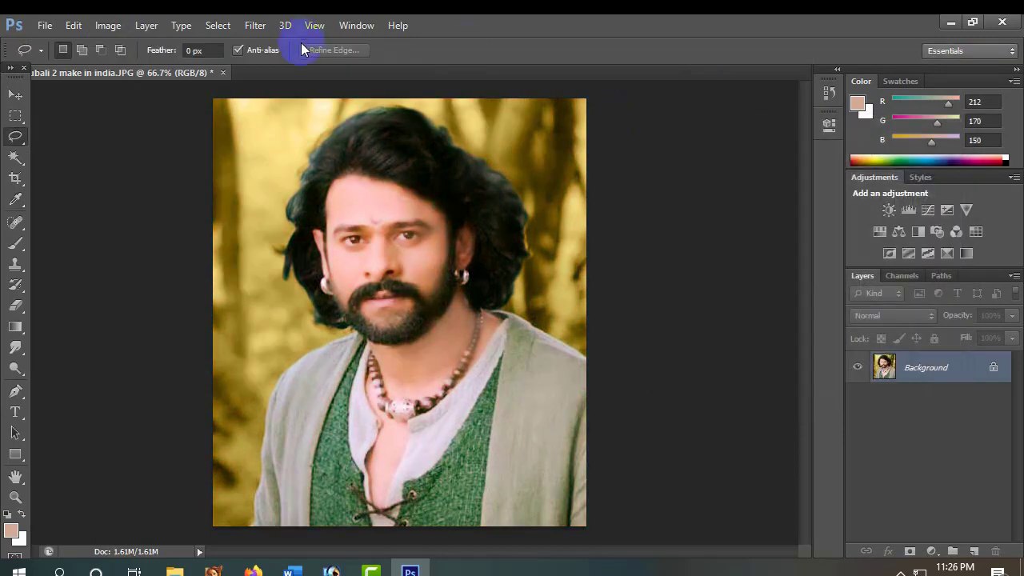
{"action": "left_click", "coordinate": [124, 25]}
{"action": "mouse_move", "coordinate": [156, 66]}
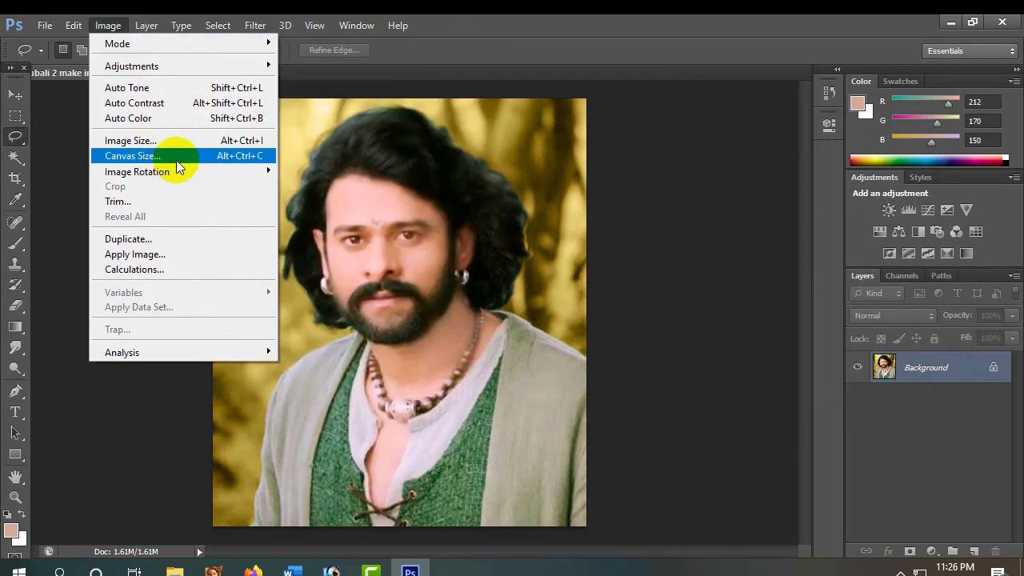
{"action": "left_click", "coordinate": [187, 254]}
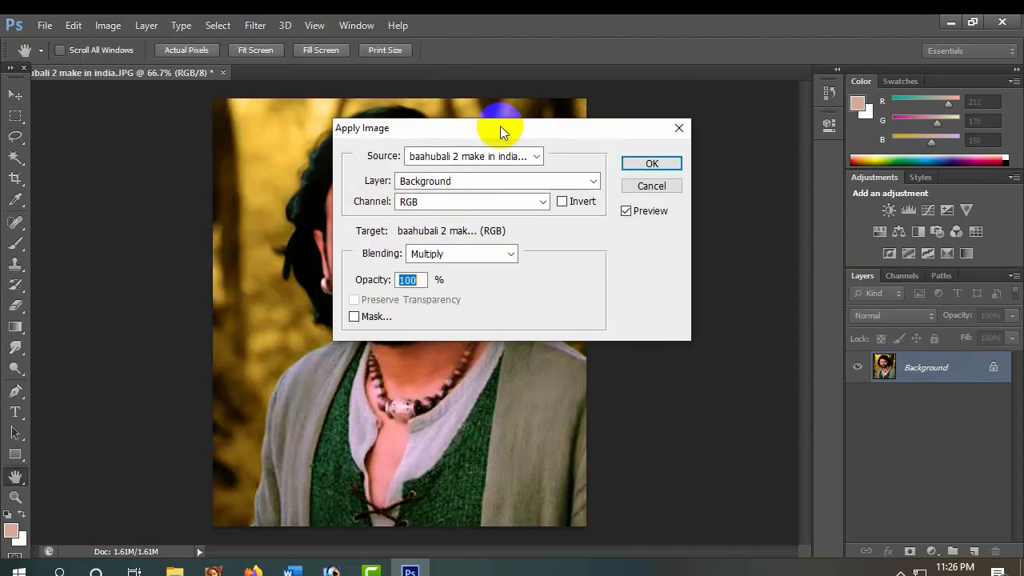
{"action": "left_click_drag", "start_coordinate": [500, 126], "coordinate": [720, 125]}
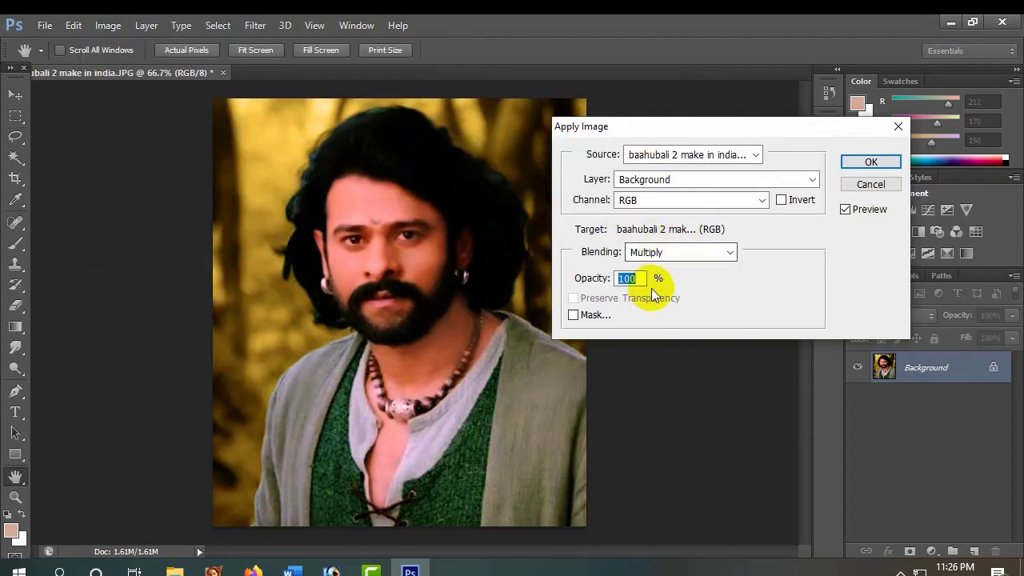
{"action": "left_click", "coordinate": [864, 183]}
{"action": "key", "text": "l"}
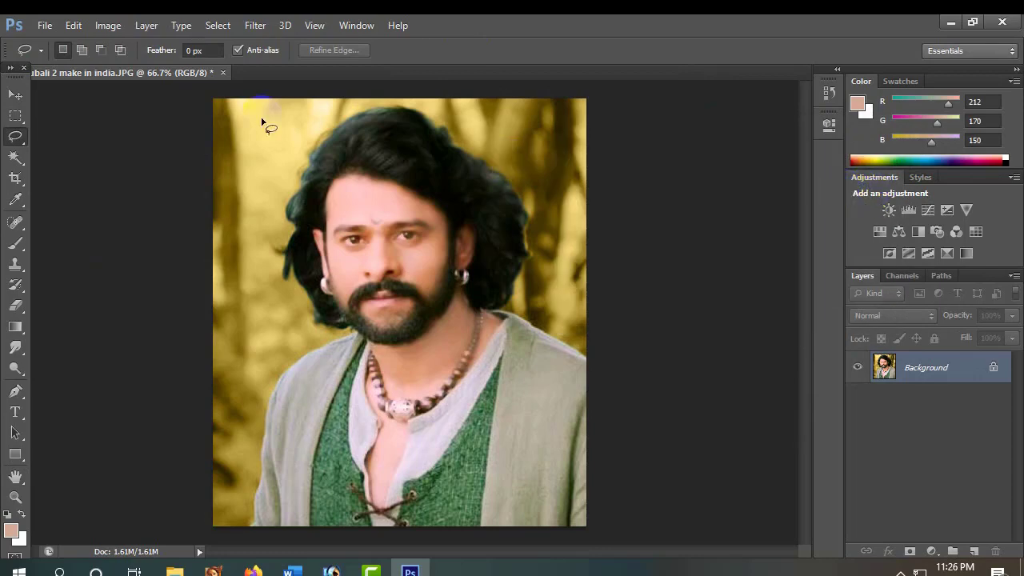
Apply a Color Balance adjustment to the midtones of the whole photo with Preserve Luminosity enabled
{"action": "left_click", "coordinate": [108, 26]}
{"action": "mouse_move", "coordinate": [137, 66]}
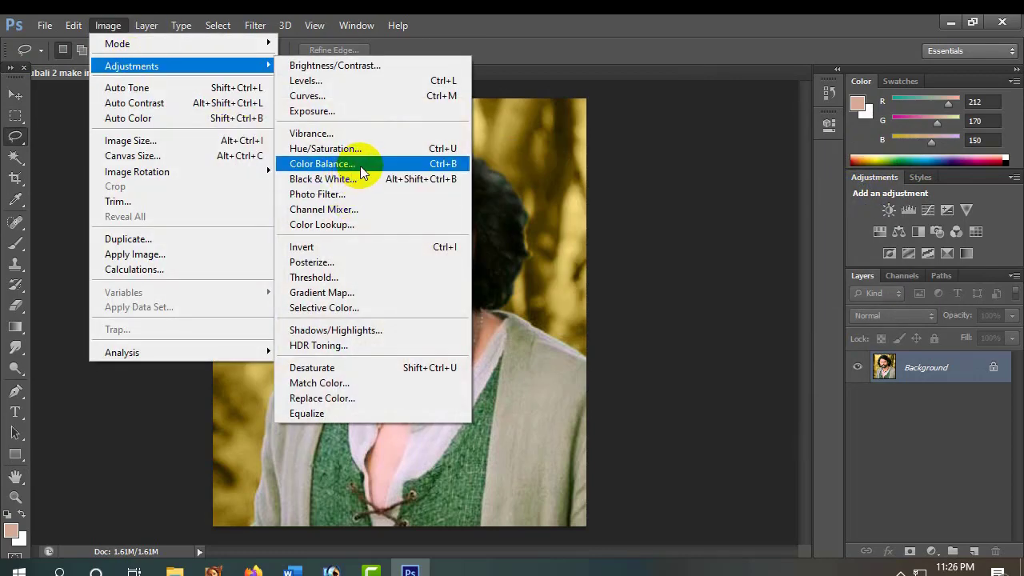
{"action": "left_click", "coordinate": [357, 167]}
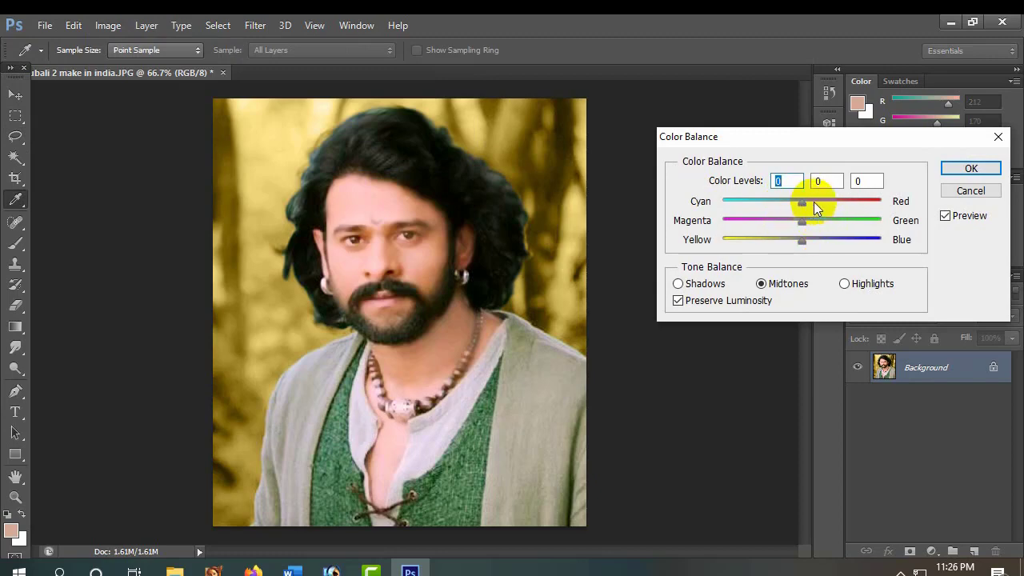
{"action": "mouse_move", "coordinate": [813, 201]}
{"action": "left_mouse_down"}
{"action": "mouse_move", "coordinate": [839, 205]}
{"action": "mouse_move", "coordinate": [777, 214]}
{"action": "mouse_move", "coordinate": [803, 216]}
{"action": "mouse_move", "coordinate": [789, 245]}
{"action": "mouse_move", "coordinate": [809, 244]}
{"action": "left_mouse_up"}
{"action": "left_click", "coordinate": [956, 169]}
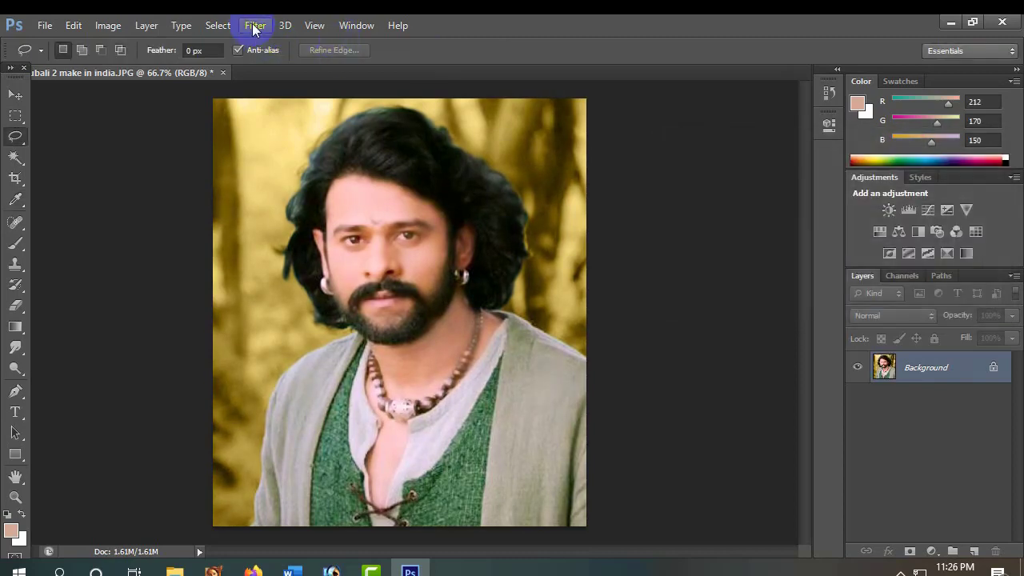
Apply the Smart Blur filter to the whole photo
{"action": "left_click", "coordinate": [255, 25]}
{"action": "mouse_move", "coordinate": [294, 128]}
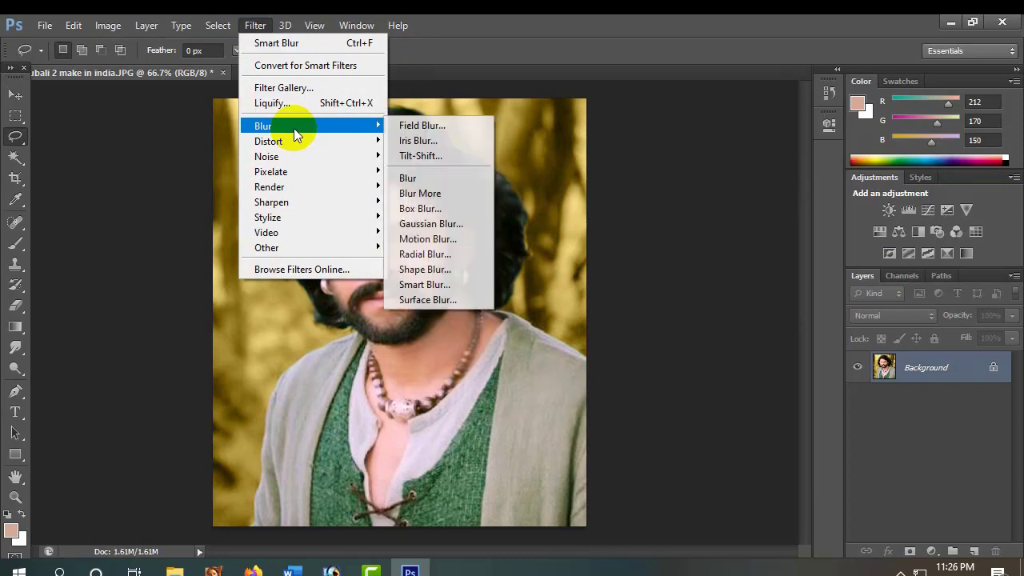
{"action": "left_click", "coordinate": [458, 284]}
{"action": "left_click_drag", "start_coordinate": [731, 174], "coordinate": [727, 227]}
{"action": "left_click", "coordinate": [856, 130]}
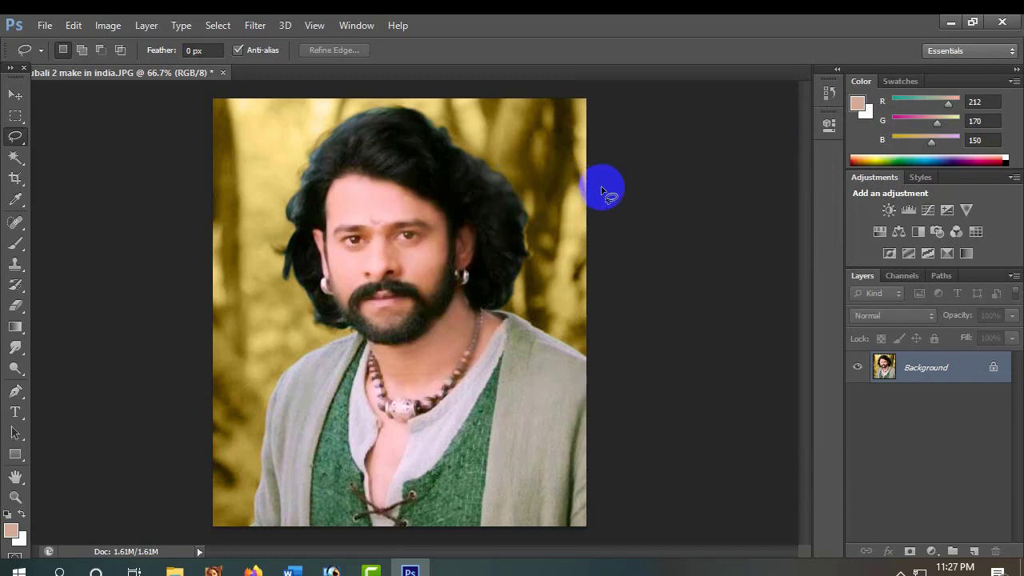
Soften the skin around the eyes and cheeks with the 20 px Smudge brush at 6% strength
{"action": "key", "text": "ctrl+plus"}
{"action": "key", "text": "ctrl+plus"}
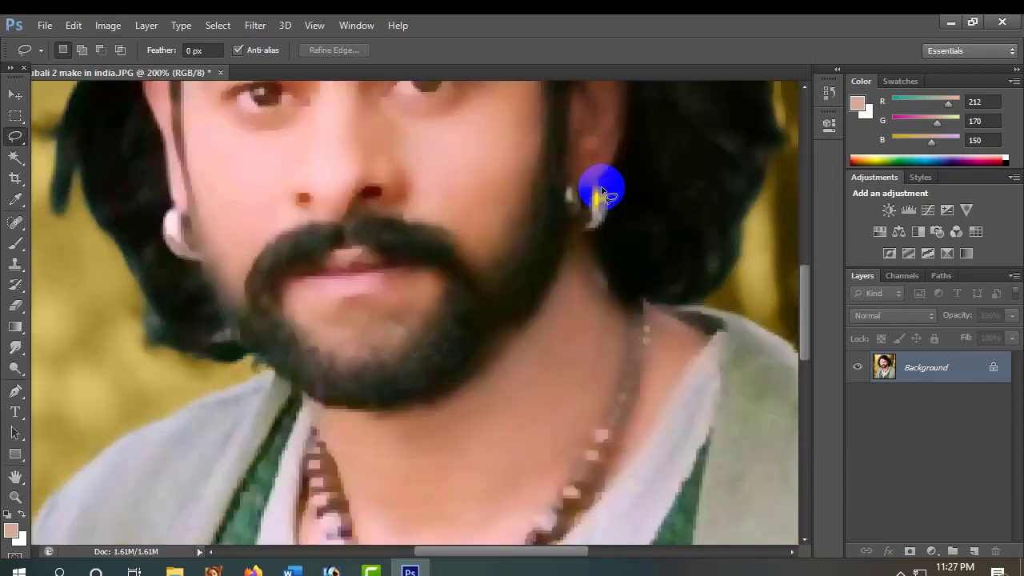
{"action": "mouse_move", "coordinate": [600, 189]}
{"action": "left_mouse_down"}
{"action": "mouse_move", "coordinate": [585, 384]}
{"action": "mouse_move", "coordinate": [568, 249]}
{"action": "left_mouse_up"}
{"action": "left_click_drag", "start_coordinate": [521, 295], "coordinate": [520, 260]}
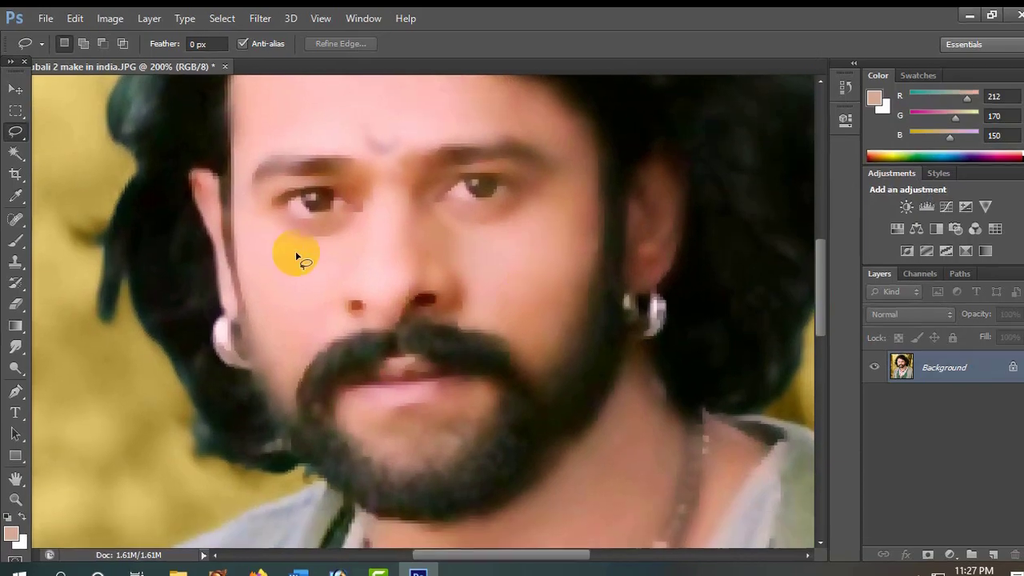
{"action": "left_click", "coordinate": [15, 265]}
{"action": "left_click", "coordinate": [36, 306]}
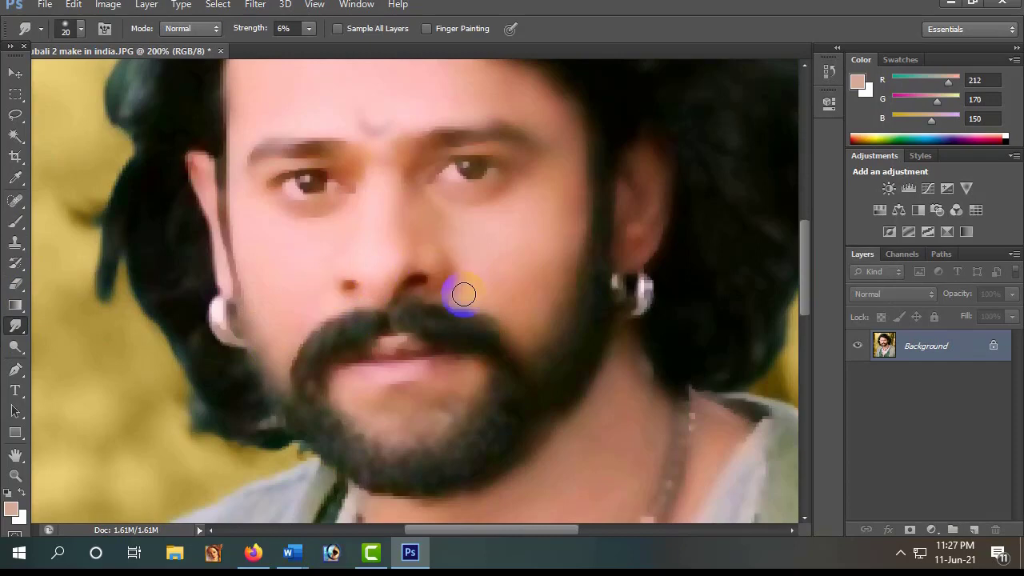
{"action": "left_click_drag", "start_coordinate": [463, 232], "coordinate": [479, 353]}
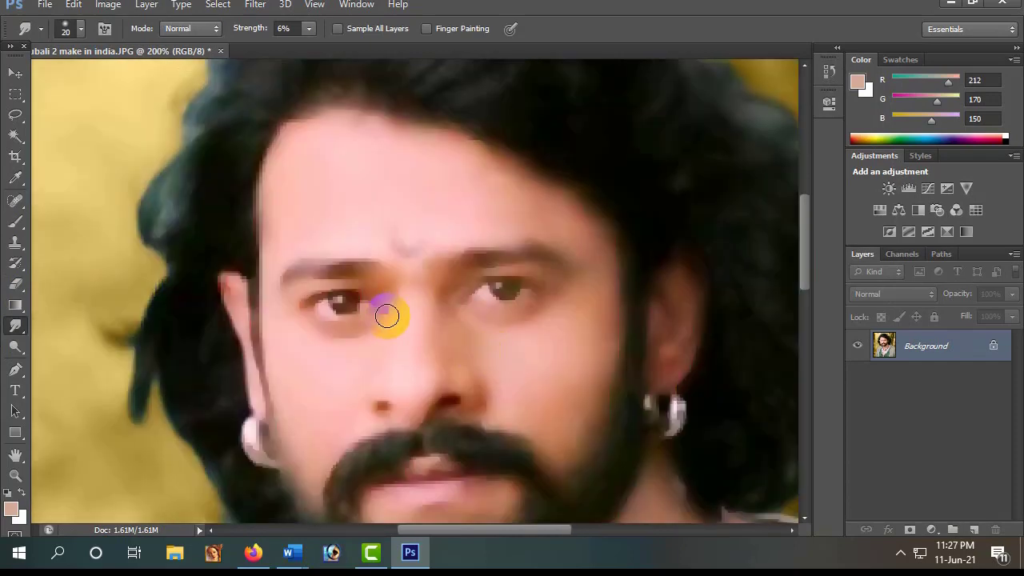
{"action": "mouse_move", "coordinate": [329, 286]}
{"action": "left_mouse_down"}
{"action": "mouse_move", "coordinate": [346, 265]}
{"action": "mouse_move", "coordinate": [302, 270]}
{"action": "mouse_move", "coordinate": [349, 264]}
{"action": "mouse_move", "coordinate": [324, 268]}
{"action": "left_mouse_up"}
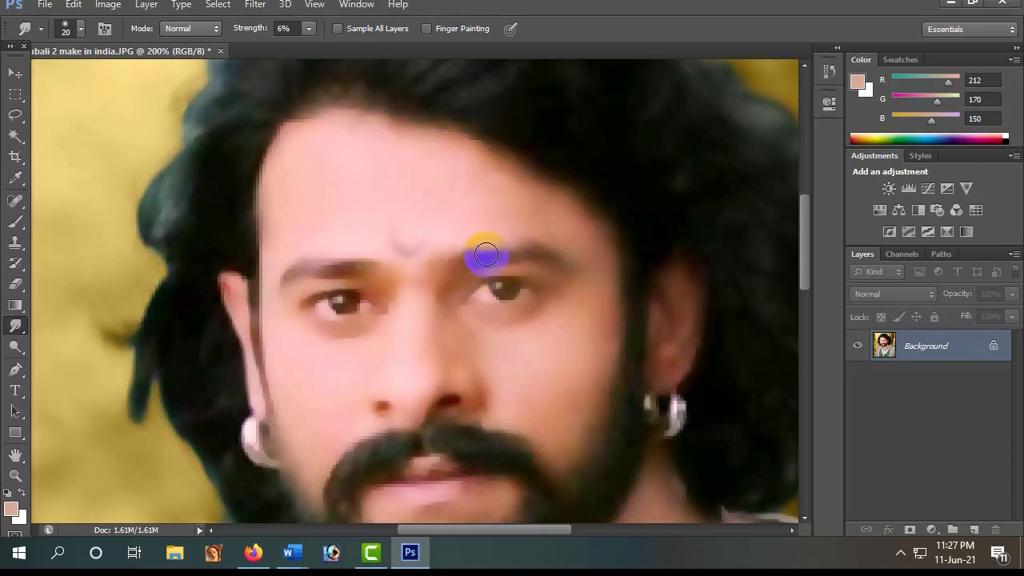
{"action": "left_click_drag", "start_coordinate": [582, 316], "coordinate": [551, 233]}
{"action": "key", "text": "ctrl+minus"}
{"action": "key", "text": "ctrl+minus"}
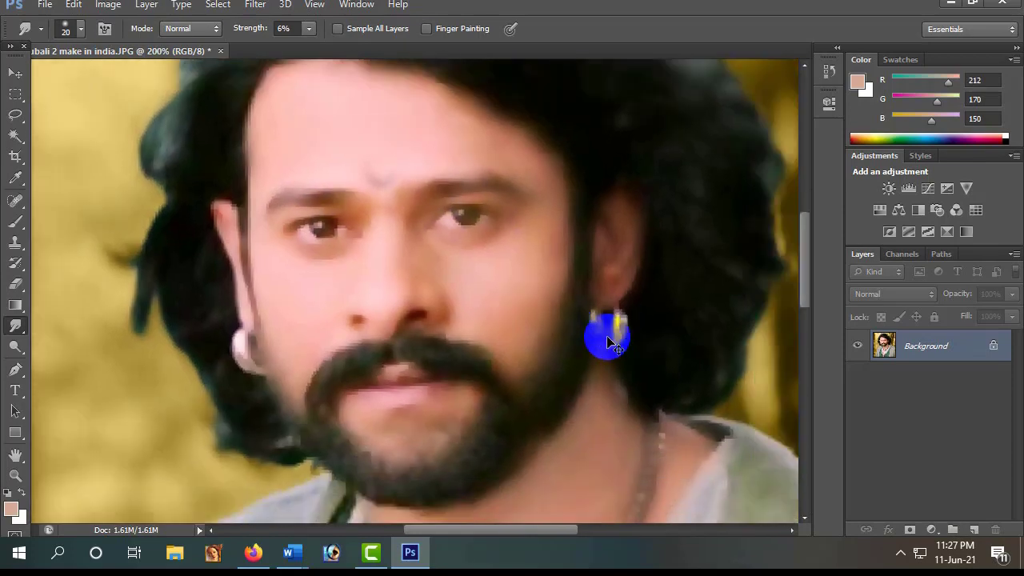
{"action": "key", "text": "ctrl+plus"}
{"action": "key", "text": "ctrl+plus"}
{"action": "left_click_drag", "start_coordinate": [366, 253], "coordinate": [385, 262]}
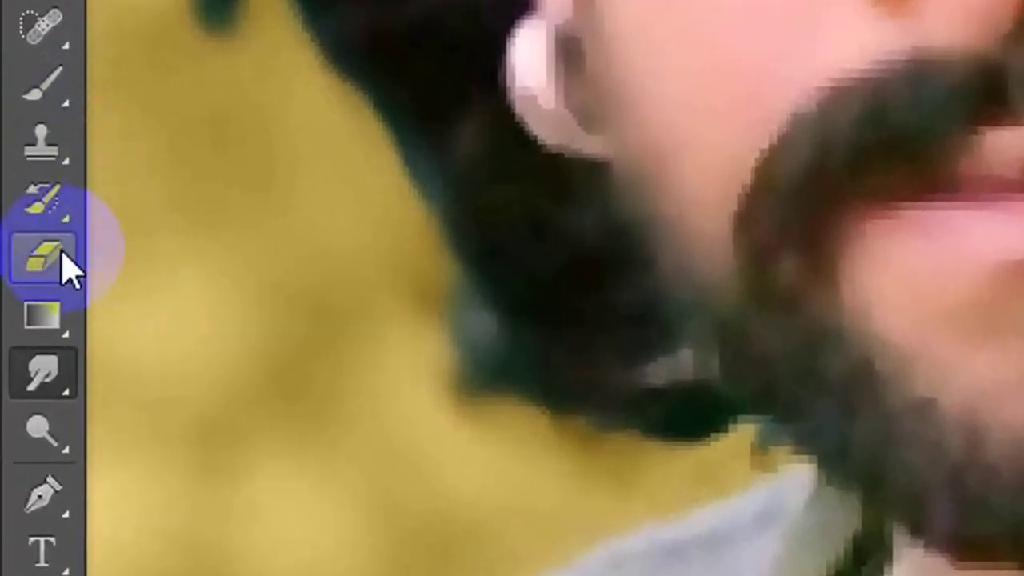
{"action": "left_click", "coordinate": [20, 285]}
{"action": "right_click", "coordinate": [56, 258]}
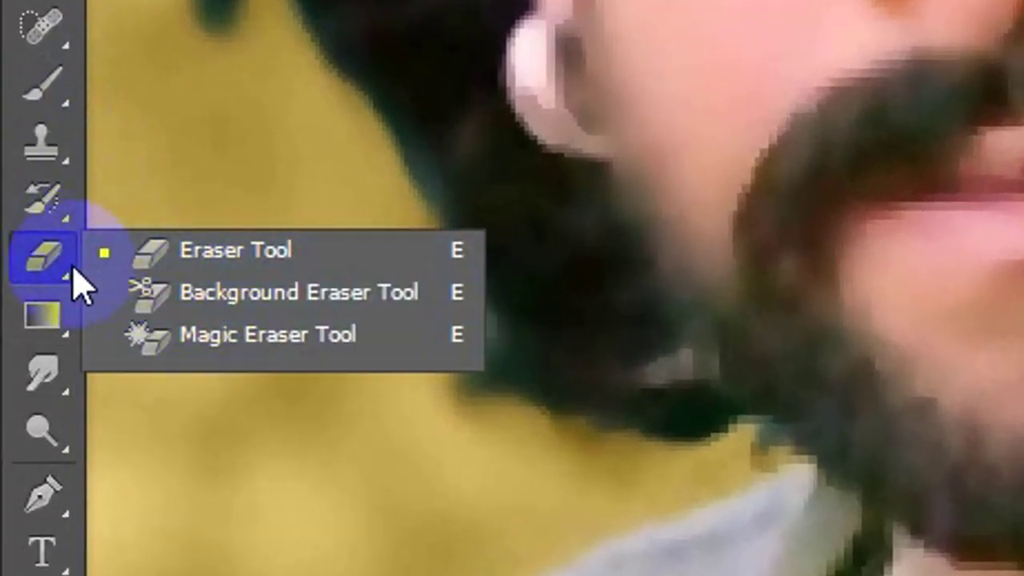
{"action": "left_click", "coordinate": [34, 236]}
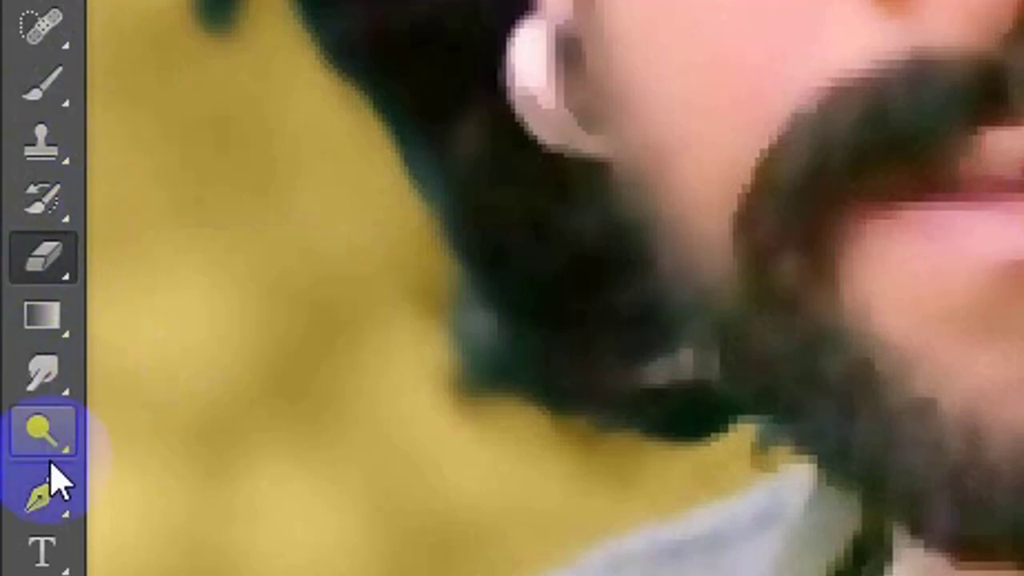
Darken the beard and moustache with a small Burn brush, using the Midtones range at 50% exposure
{"action": "right_click", "coordinate": [41, 428]}
{"action": "left_click", "coordinate": [201, 473]}
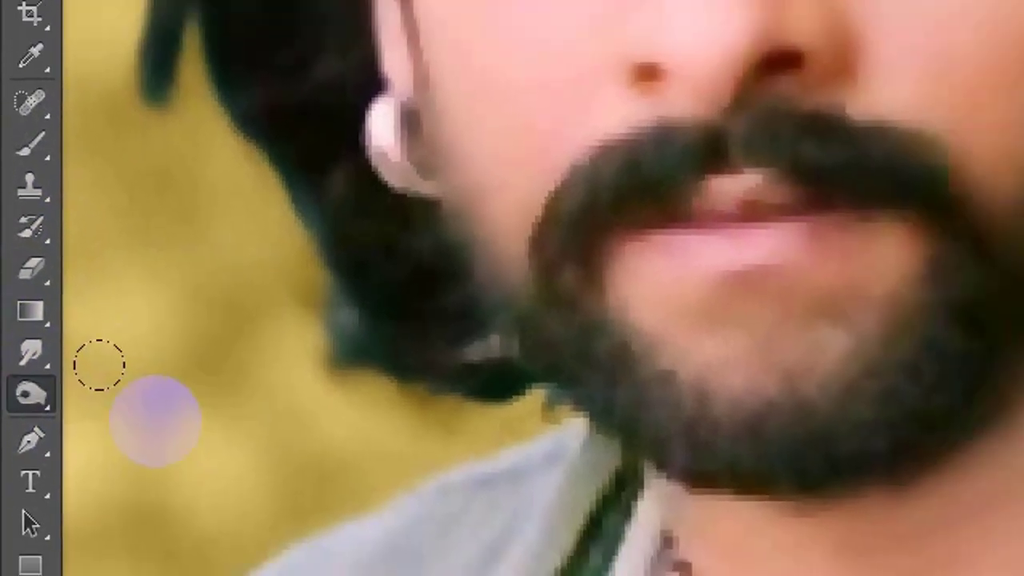
{"action": "key", "text": "bracketleft"}
{"action": "key", "text": "bracketleft"}
{"action": "key", "text": "bracketleft"}
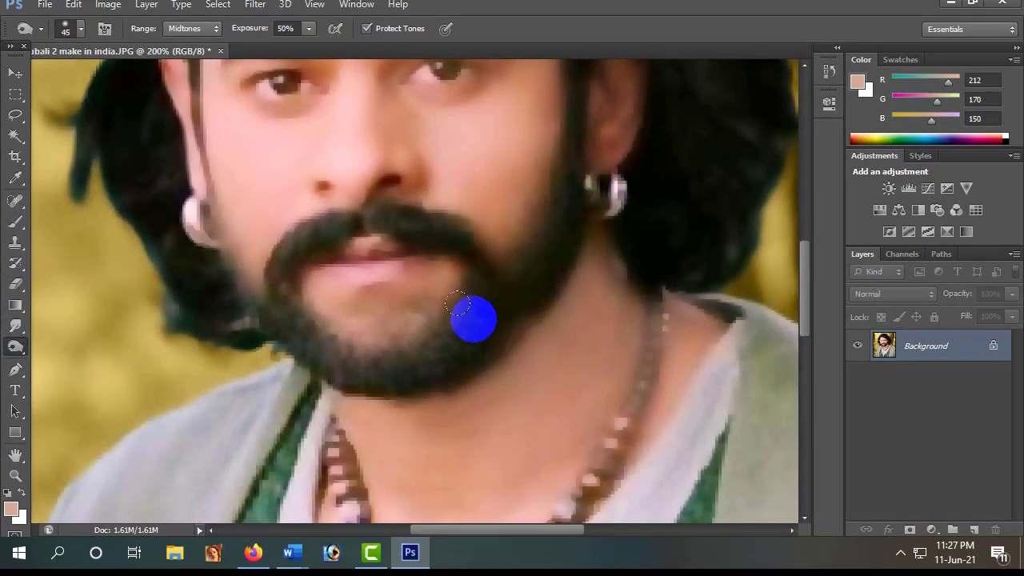
{"action": "key", "text": "bracketleft"}
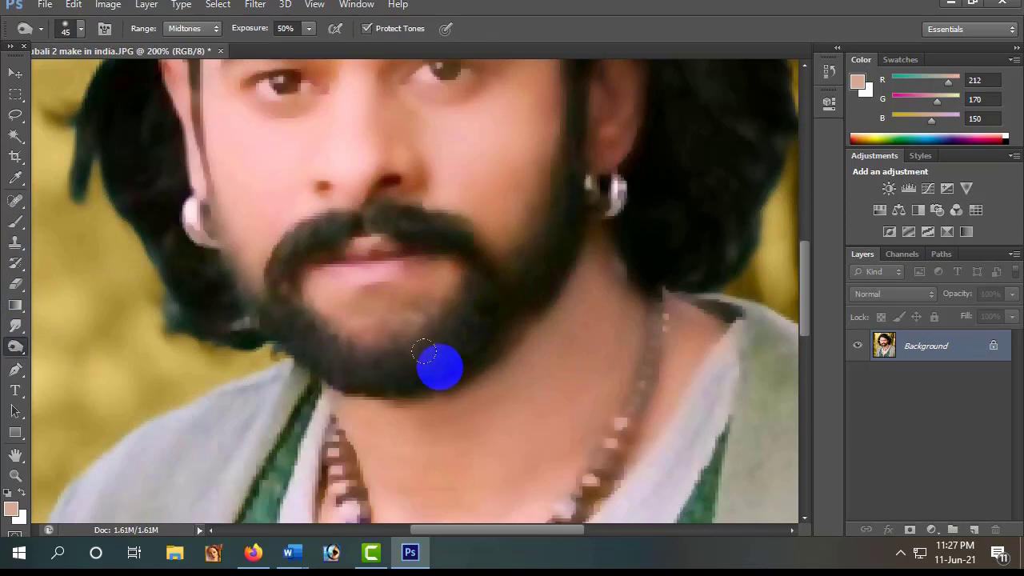
{"action": "mouse_move", "coordinate": [452, 232]}
{"action": "left_mouse_down"}
{"action": "mouse_move", "coordinate": [327, 208]}
{"action": "mouse_move", "coordinate": [275, 234]}
{"action": "mouse_move", "coordinate": [263, 281]}
{"action": "mouse_move", "coordinate": [291, 315]}
{"action": "mouse_move", "coordinate": [446, 320]}
{"action": "left_mouse_up"}
{"action": "left_click_drag", "start_coordinate": [482, 352], "coordinate": [472, 485]}
Float the portrait in its own window and maximise that window
{"action": "left_click_drag", "start_coordinate": [427, 95], "coordinate": [488, 230]}
{"action": "left_click_drag", "start_coordinate": [472, 52], "coordinate": [502, 191]}
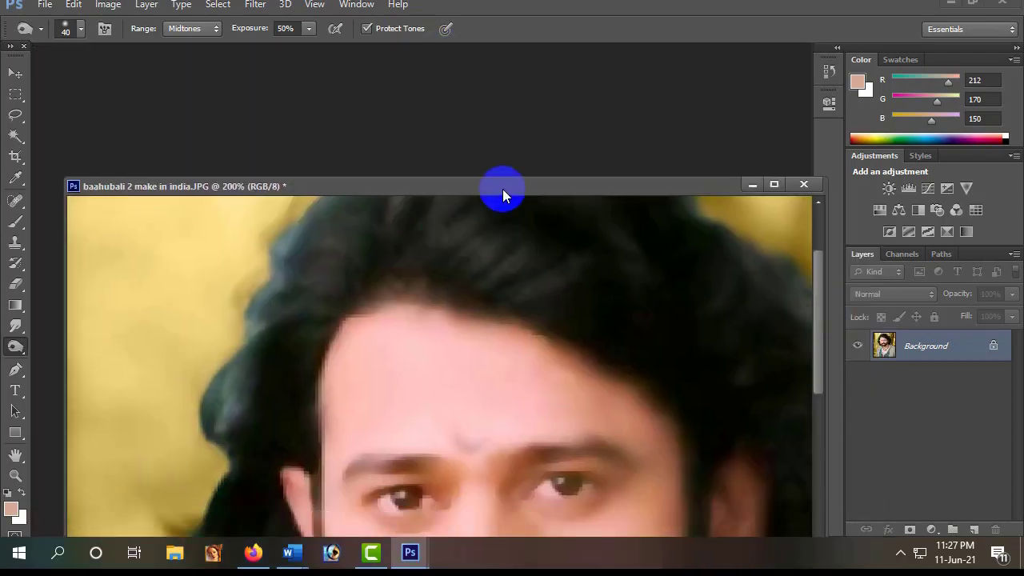
{"action": "left_click", "coordinate": [771, 185]}
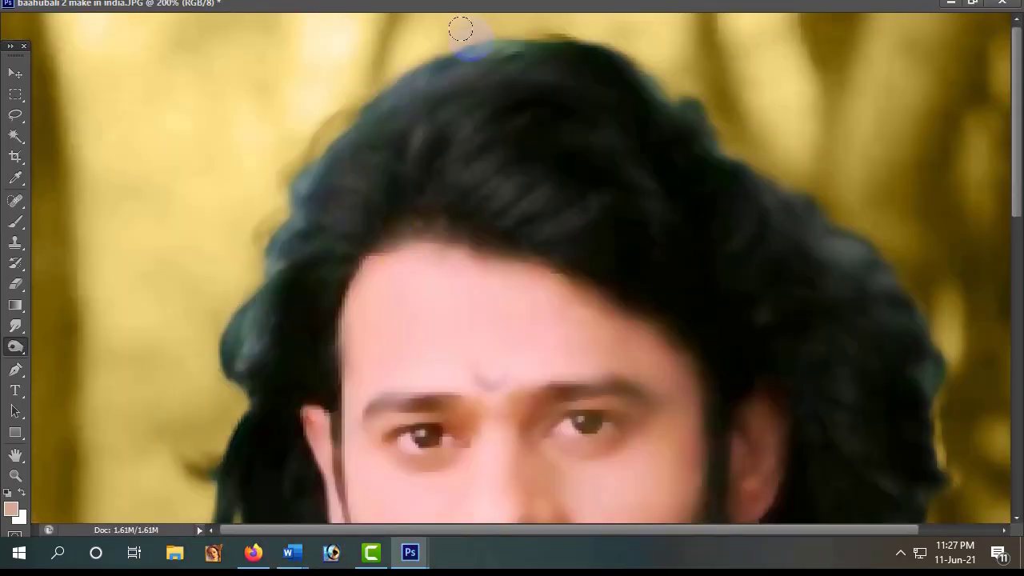
Darken the hair along the crown and side of the head with the 40 px Burn brush and review the whole portrait
{"action": "mouse_move", "coordinate": [497, 54]}
{"action": "left_mouse_down"}
{"action": "mouse_move", "coordinate": [402, 89]}
{"action": "mouse_move", "coordinate": [319, 154]}
{"action": "mouse_move", "coordinate": [297, 184]}
{"action": "mouse_move", "coordinate": [235, 364]}
{"action": "mouse_move", "coordinate": [270, 248]}
{"action": "mouse_move", "coordinate": [272, 277]}
{"action": "mouse_move", "coordinate": [415, 197]}
{"action": "mouse_move", "coordinate": [549, 161]}
{"action": "mouse_move", "coordinate": [757, 270]}
{"action": "mouse_move", "coordinate": [843, 272]}
{"action": "mouse_move", "coordinate": [853, 256]}
{"action": "mouse_move", "coordinate": [786, 200]}
{"action": "left_mouse_up"}
{"action": "mouse_move", "coordinate": [859, 360]}
{"action": "left_mouse_down"}
{"action": "mouse_move", "coordinate": [754, 136]}
{"action": "mouse_move", "coordinate": [762, 276]}
{"action": "left_mouse_up"}
{"action": "mouse_move", "coordinate": [729, 132]}
{"action": "left_mouse_down"}
{"action": "mouse_move", "coordinate": [766, 168]}
{"action": "mouse_move", "coordinate": [798, 366]}
{"action": "mouse_move", "coordinate": [743, 156]}
{"action": "left_mouse_up"}
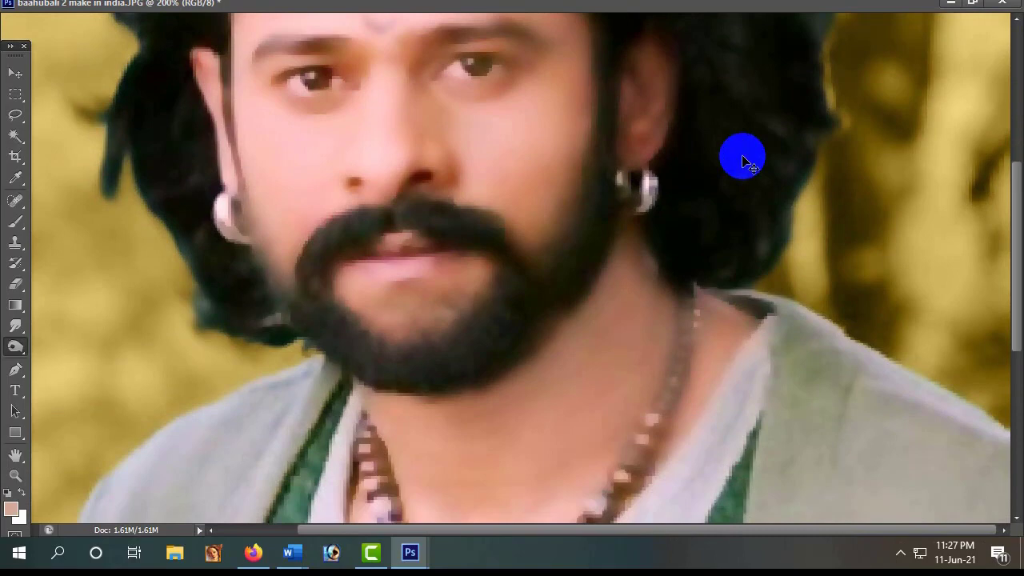
{"action": "key", "text": "ctrl+minus"}
{"action": "key", "text": "ctrl+minus"}
{"action": "key", "text": "ctrl+plus"}
{"action": "key", "text": "ctrl+minus"}
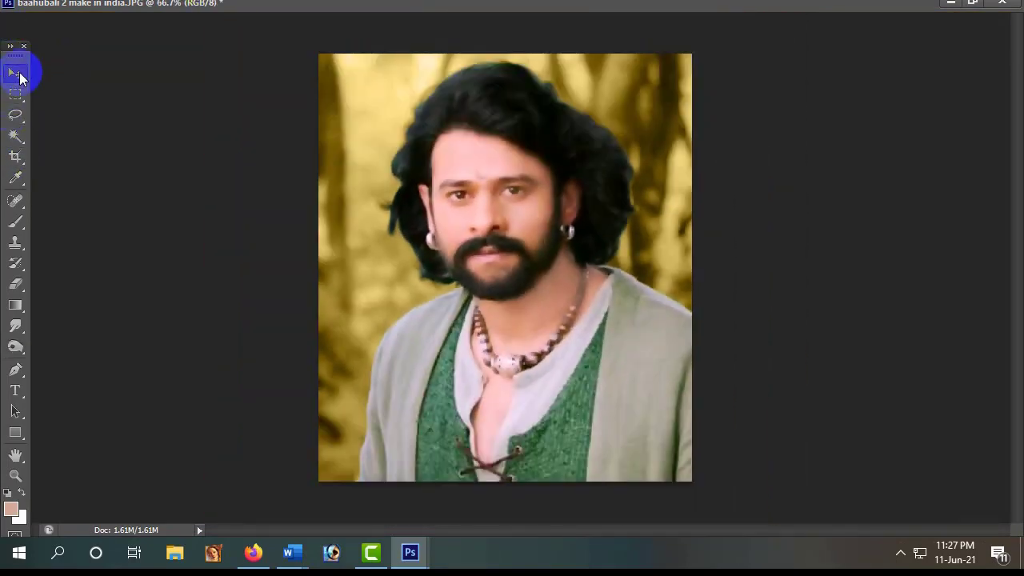
Switch to the Move tool, restore the maximised photo window and reposition it over the workspace
{"action": "left_click", "coordinate": [525, 269]}
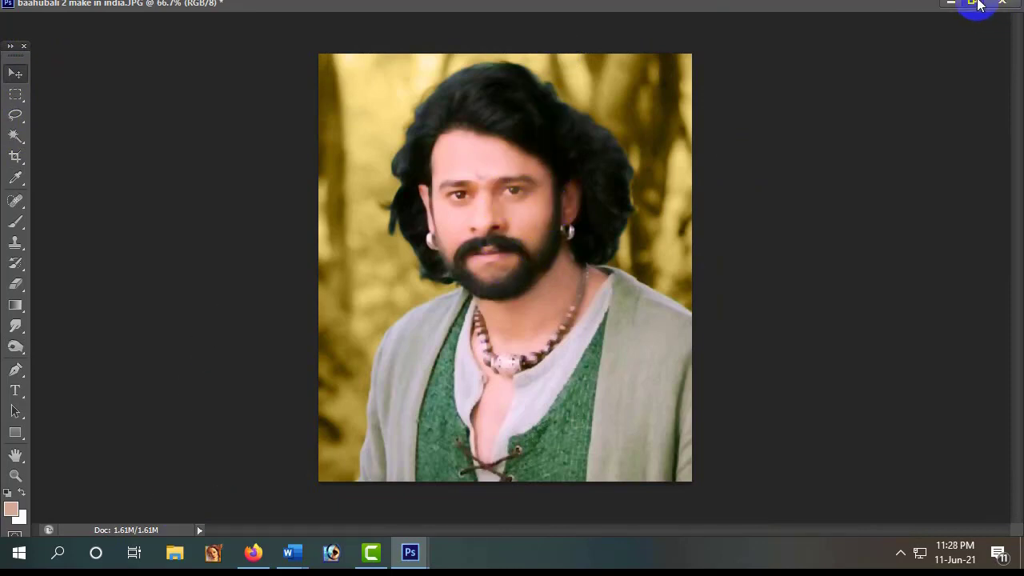
{"action": "left_click", "coordinate": [978, 4]}
{"action": "left_click_drag", "start_coordinate": [433, 180], "coordinate": [436, 111]}
Duplicate the retouched photo, float the copy in a separate window and bring the original to the front
{"action": "right_click", "coordinate": [440, 116]}
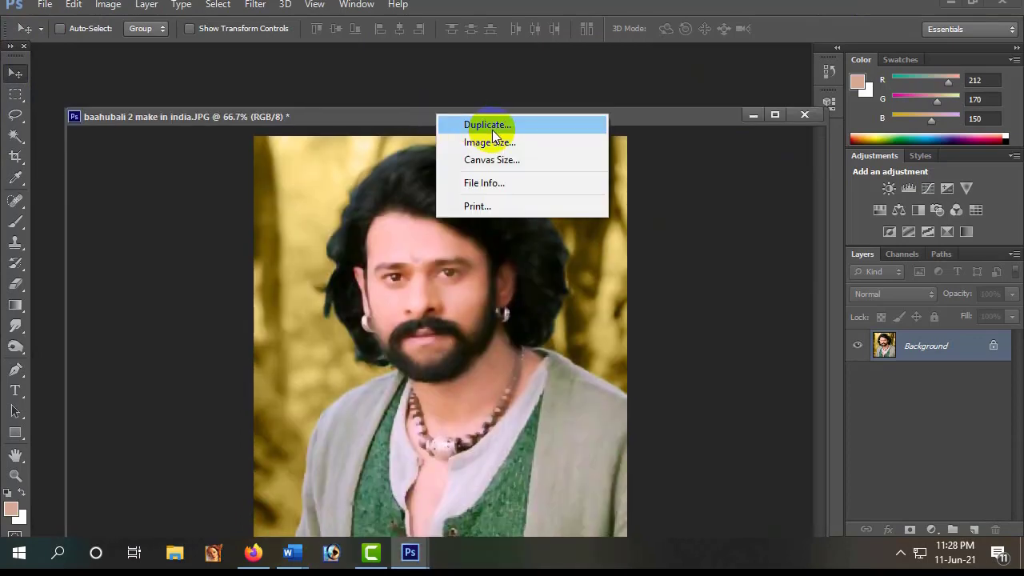
{"action": "left_click", "coordinate": [492, 128]}
{"action": "left_click", "coordinate": [642, 175]}
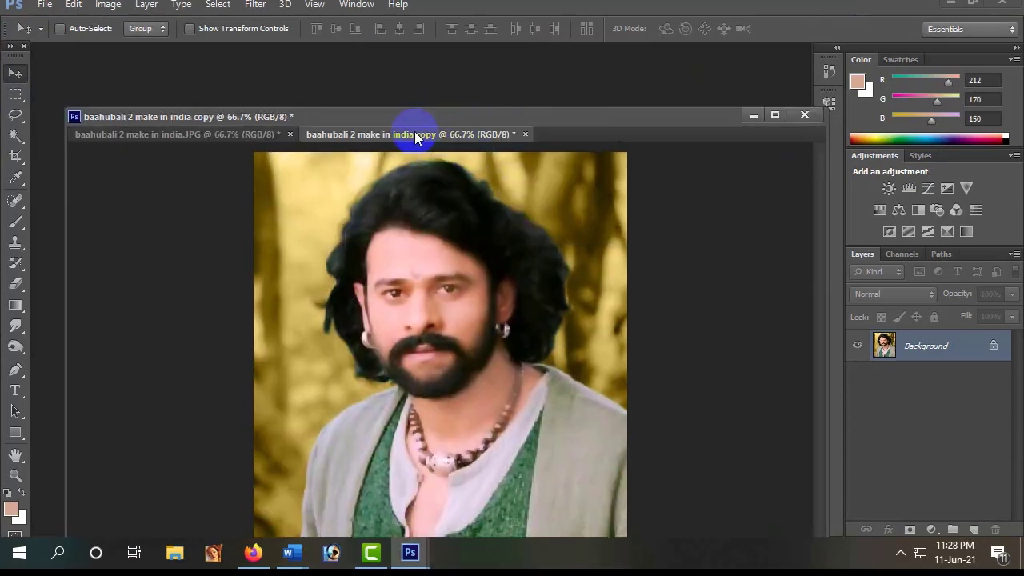
{"action": "left_click_drag", "start_coordinate": [415, 137], "coordinate": [444, 189]}
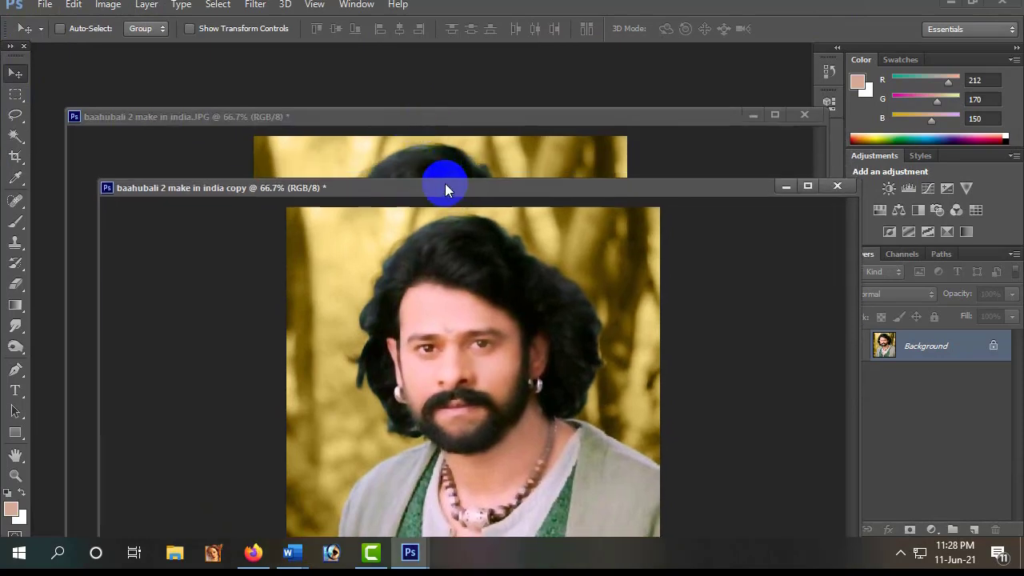
{"action": "left_click", "coordinate": [476, 117]}
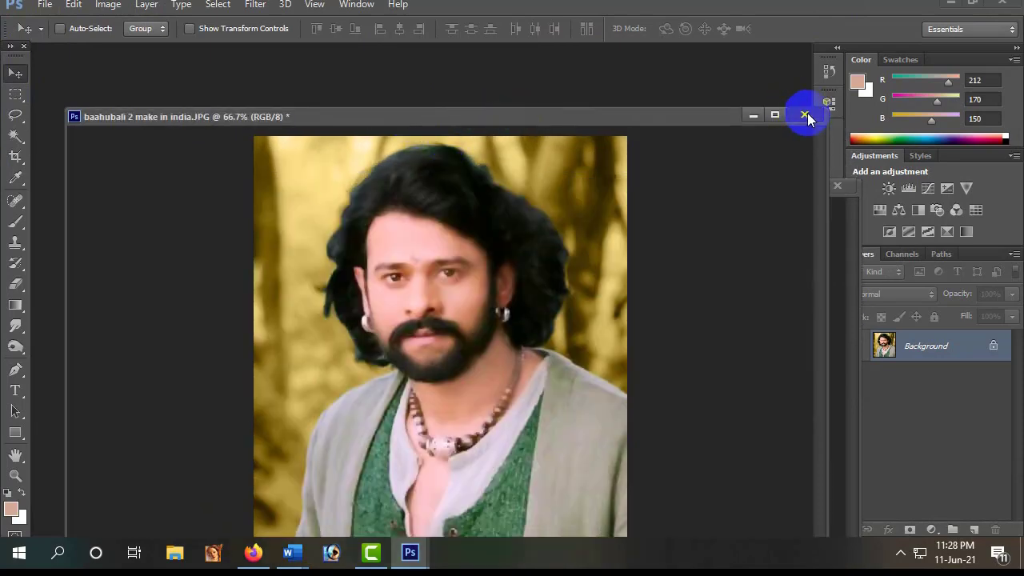
Close the retouched original without saving it and reopen the unedited "baahubali 2 make in india" photo from the Desktop
{"action": "left_click", "coordinate": [804, 116]}
{"action": "left_click", "coordinate": [518, 216]}
{"action": "double_click", "coordinate": [476, 84]}
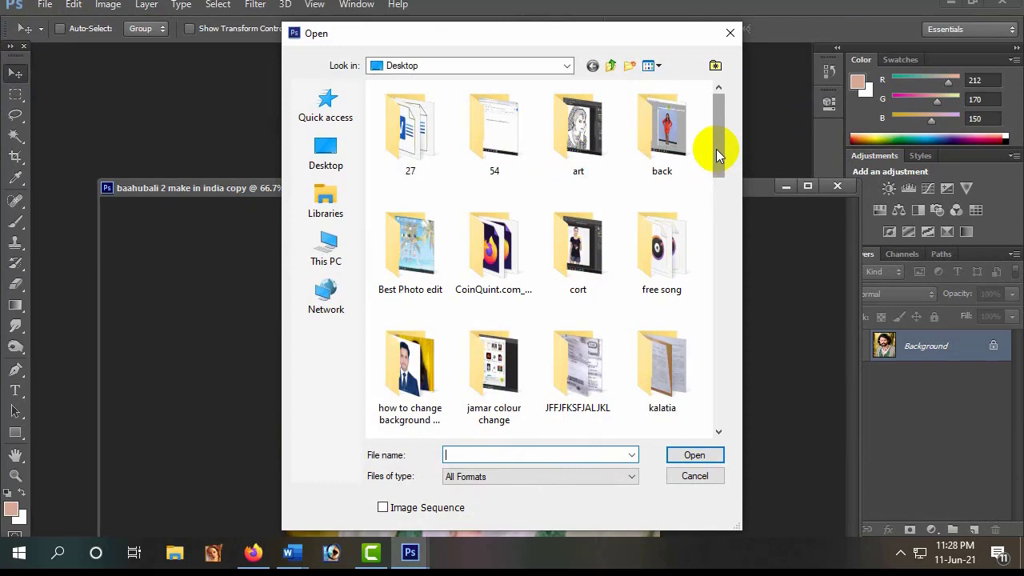
{"action": "left_click_drag", "start_coordinate": [716, 148], "coordinate": [724, 323]}
{"action": "left_click", "coordinate": [688, 328]}
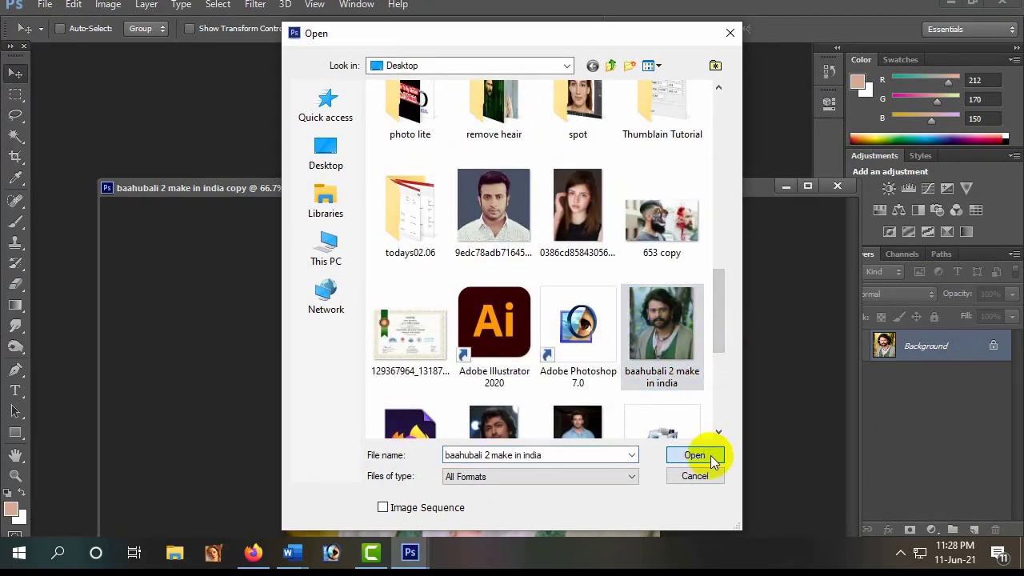
{"action": "left_click", "coordinate": [694, 455]}
Reposition the reopened photo's window, hide the workspace panels and move the retouched copy aside to uncover the original
{"action": "left_click_drag", "start_coordinate": [448, 205], "coordinate": [210, 49]}
{"action": "left_click", "coordinate": [832, 417]}
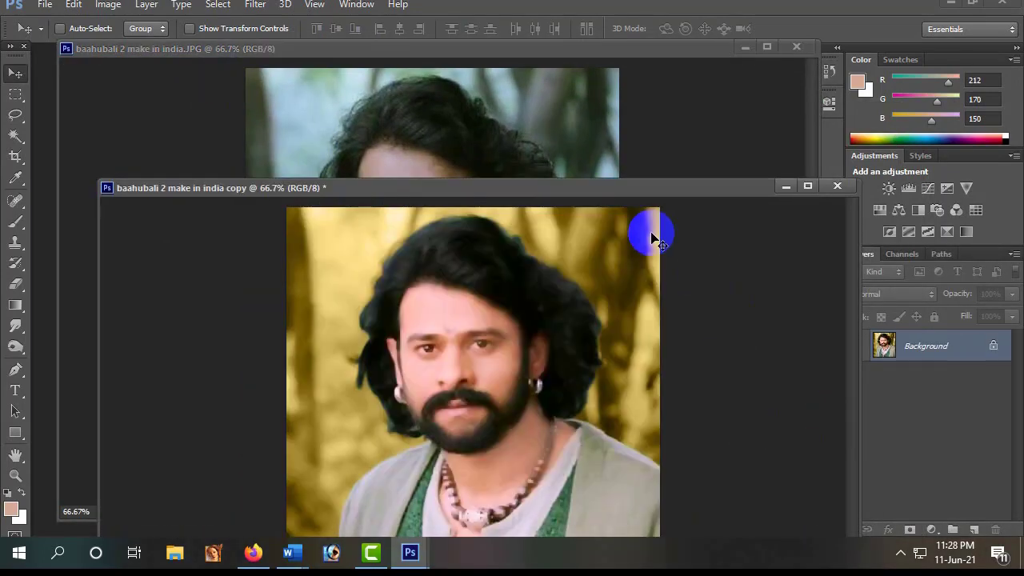
{"action": "key", "text": "Tab"}
{"action": "left_click_drag", "start_coordinate": [512, 188], "coordinate": [838, 101]}
Bring the unedited photo's window forward, shift it away from the retouched copy and narrow it to expose more of the copy
{"action": "left_click", "coordinate": [378, 117]}
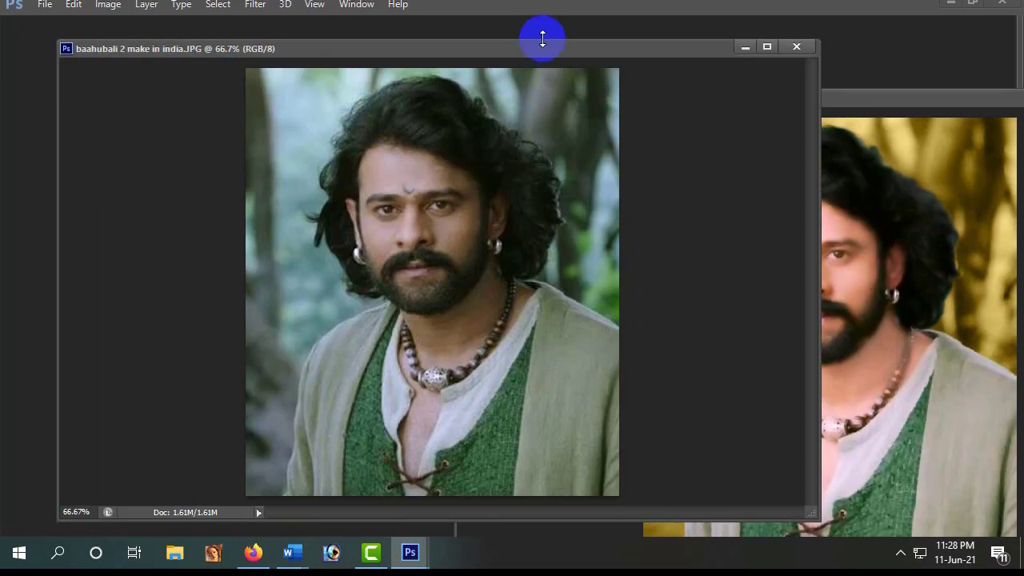
{"action": "left_click_drag", "start_coordinate": [538, 48], "coordinate": [439, 47]}
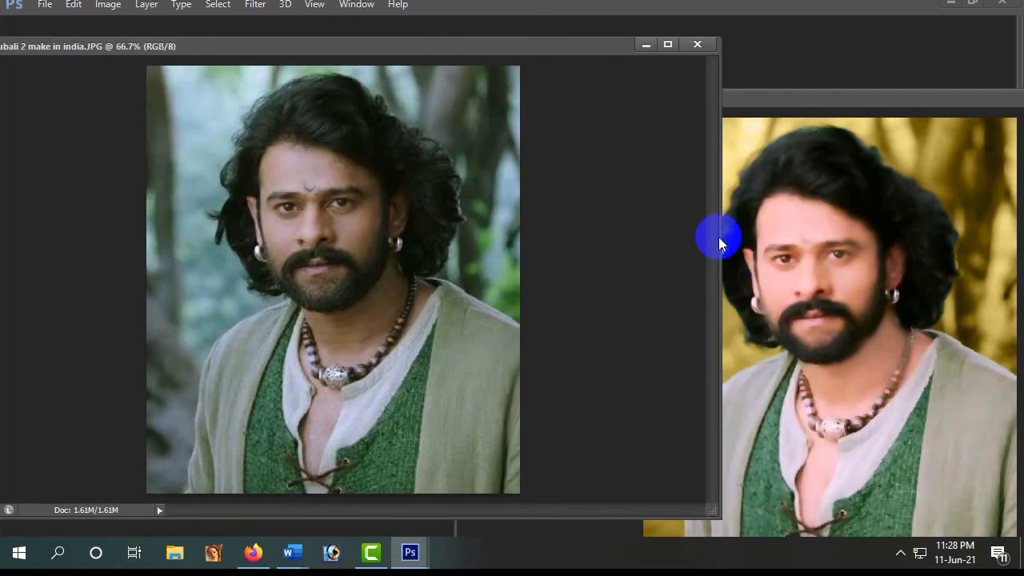
{"action": "left_click_drag", "start_coordinate": [722, 236], "coordinate": [560, 221]}
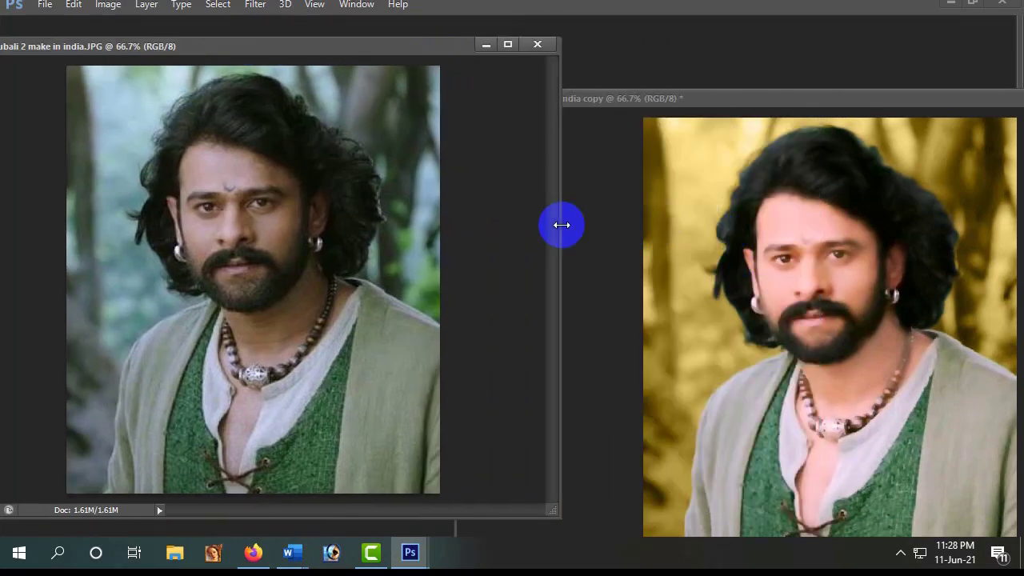
Bring the retouched copy forward, narrow its window and align it beside the unedited photo for a before-and-after comparison
{"action": "left_click", "coordinate": [831, 152]}
{"action": "left_click_drag", "start_coordinate": [832, 104], "coordinate": [709, 53]}
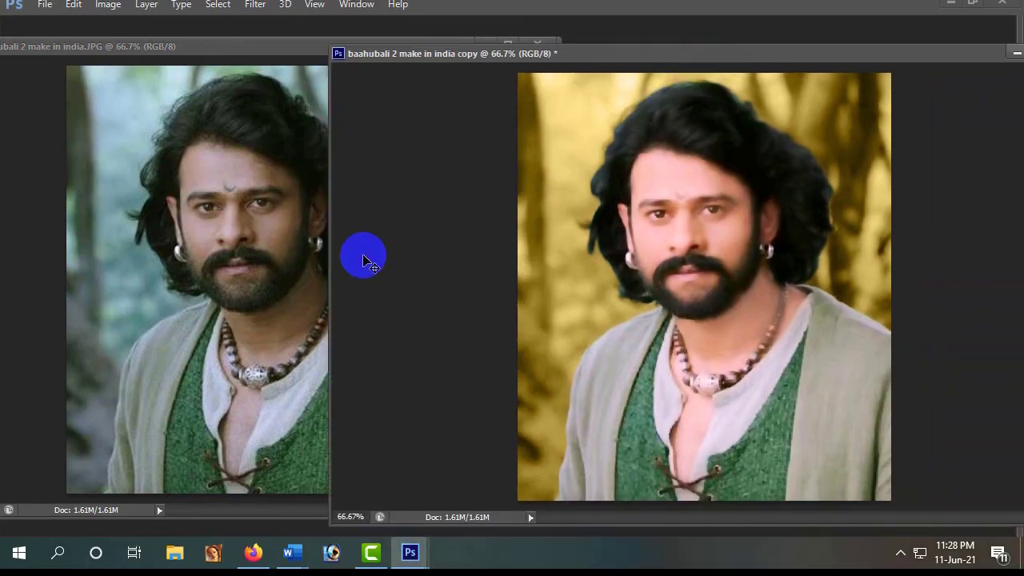
{"action": "left_click_drag", "start_coordinate": [329, 238], "coordinate": [508, 226]}
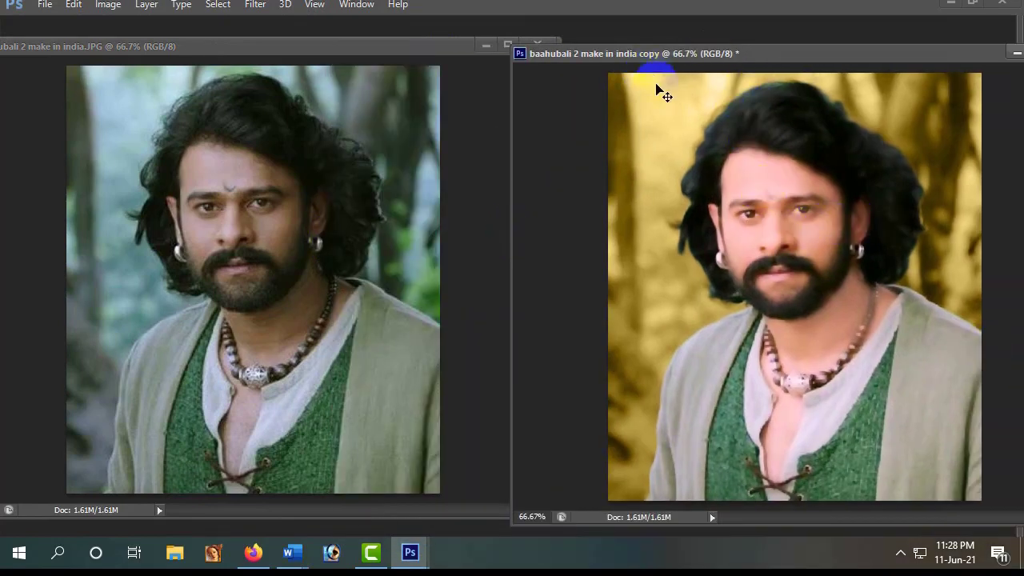
{"action": "left_click_drag", "start_coordinate": [751, 56], "coordinate": [698, 48]}
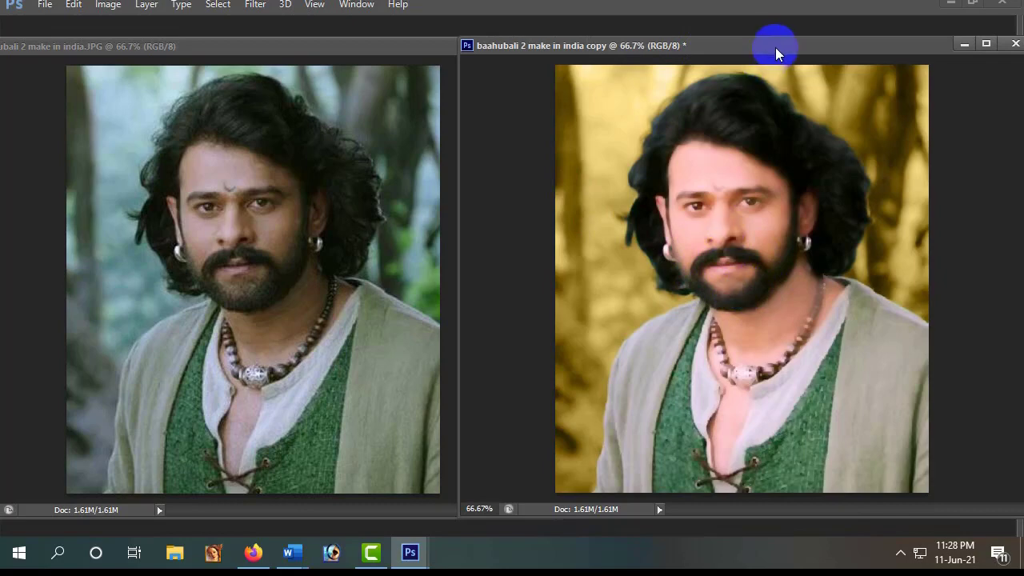
{"action": "left_click_drag", "start_coordinate": [775, 44], "coordinate": [666, 39]}
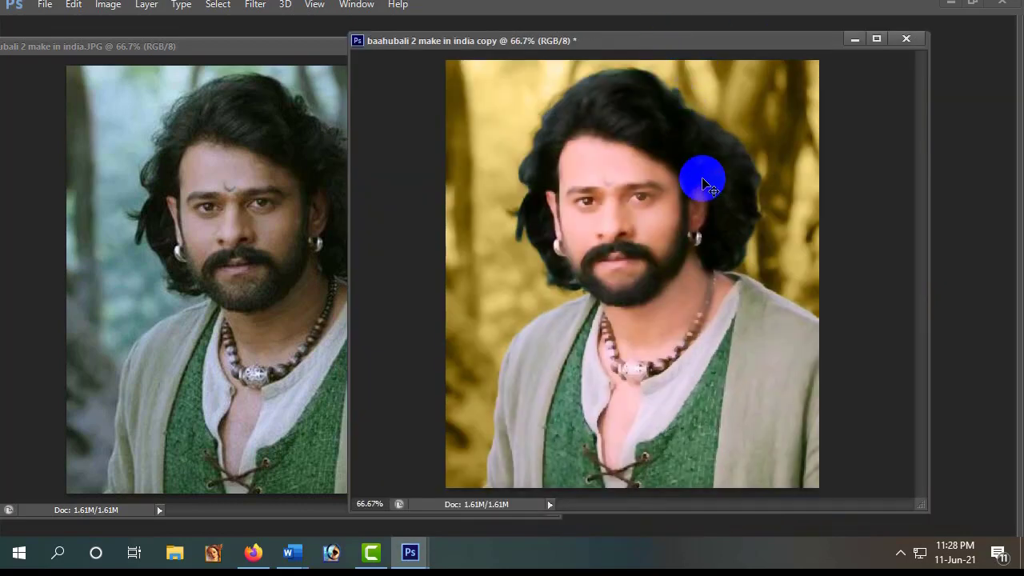
Start saving the retouched copy as a separate file and open its file name for editing
{"action": "key", "text": "ctrl+shift+s"}
{"action": "left_click", "coordinate": [584, 296]}
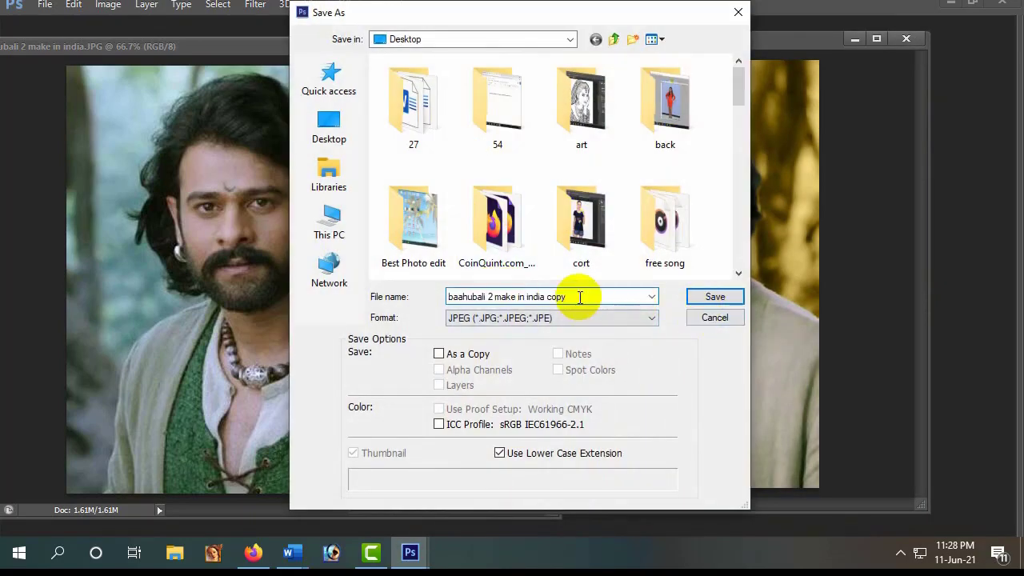